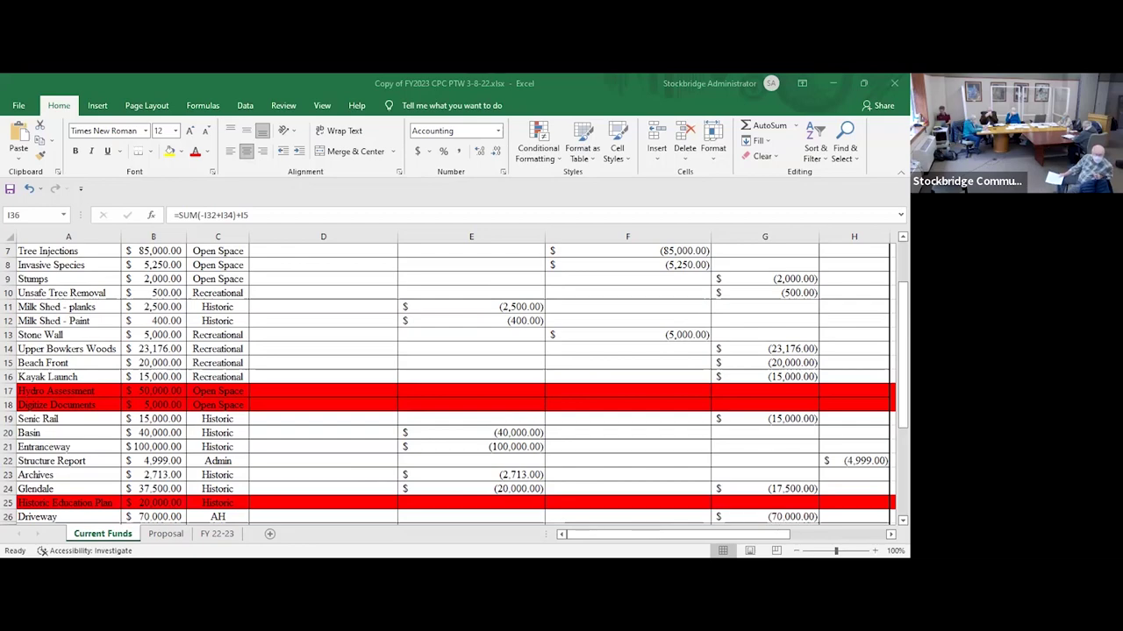
- Collapse the ribbon, autofit the Proofs column, and set the Current Funds sheet's zoom to 80%
{"action": "left_click", "coordinate": [796, 551]}
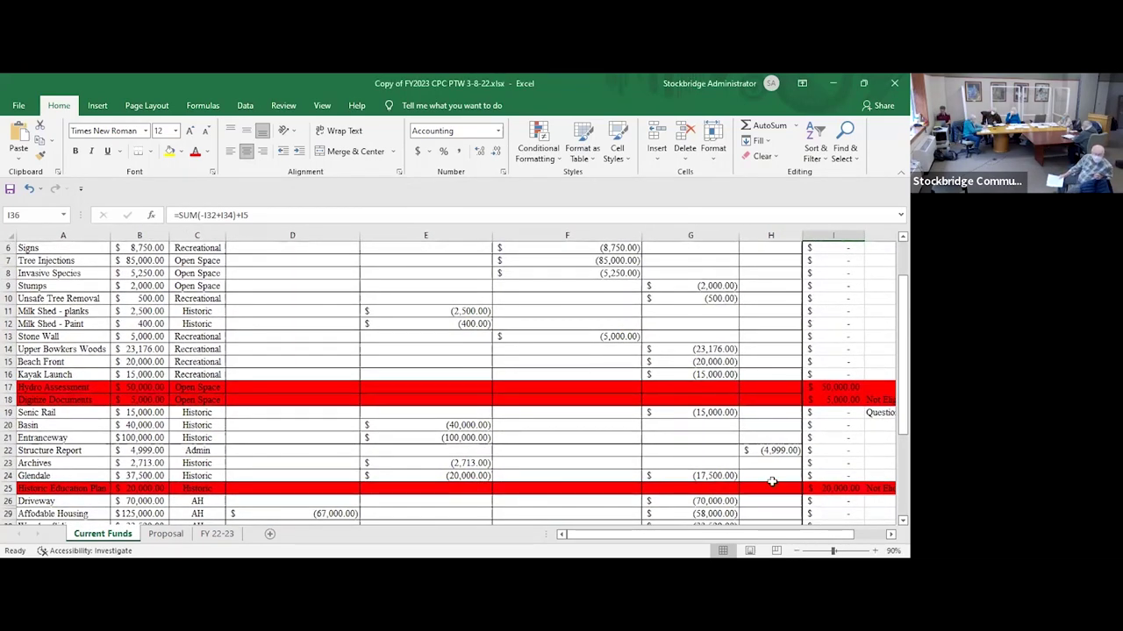
{"action": "left_click", "coordinate": [796, 551]}
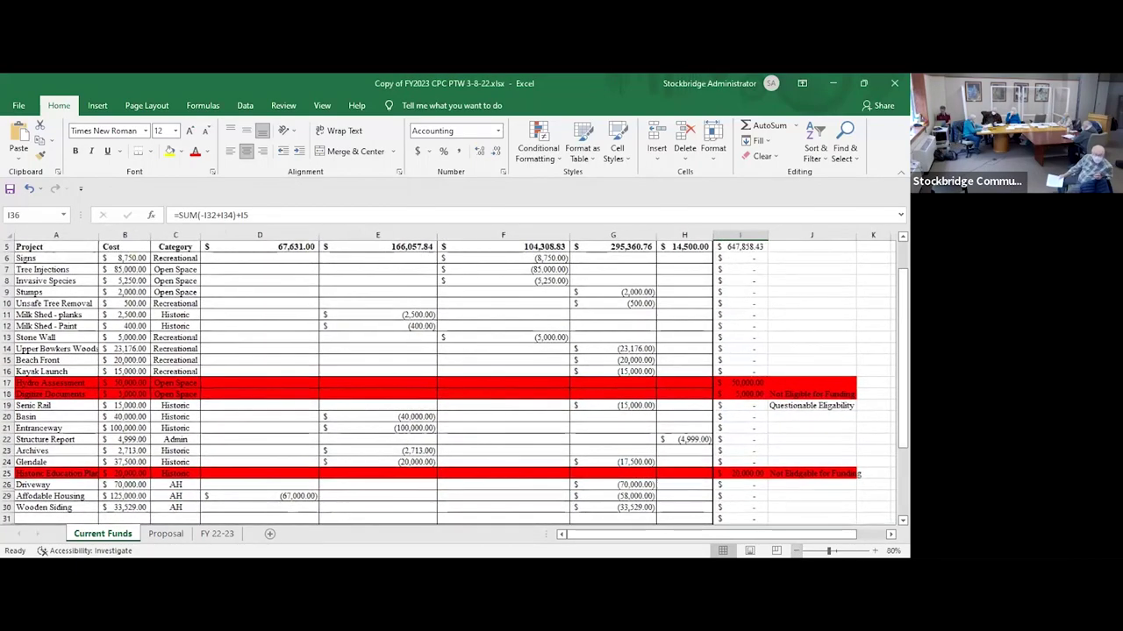
{"action": "left_click", "coordinate": [796, 551]}
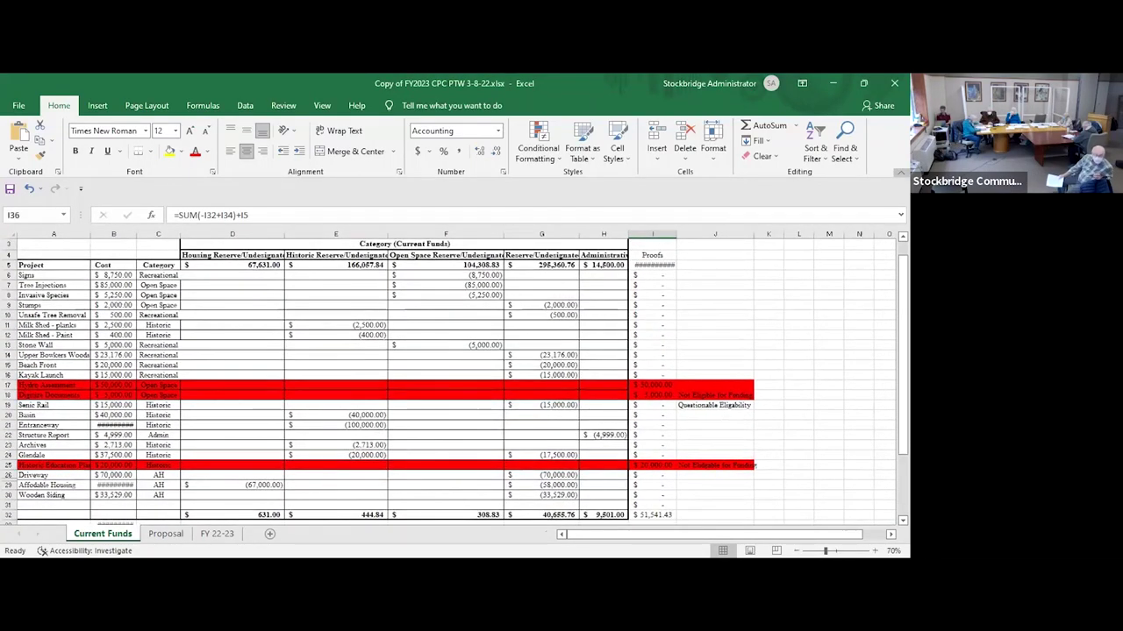
{"action": "key", "text": "ctrl+F1"}
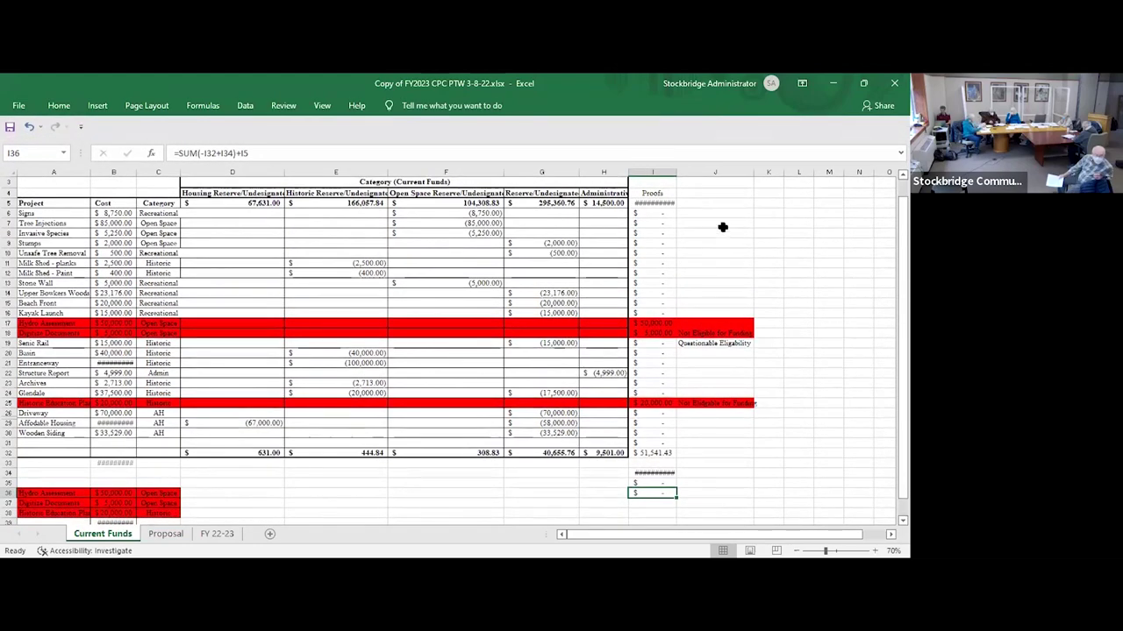
{"action": "double_click", "coordinate": [675, 171]}
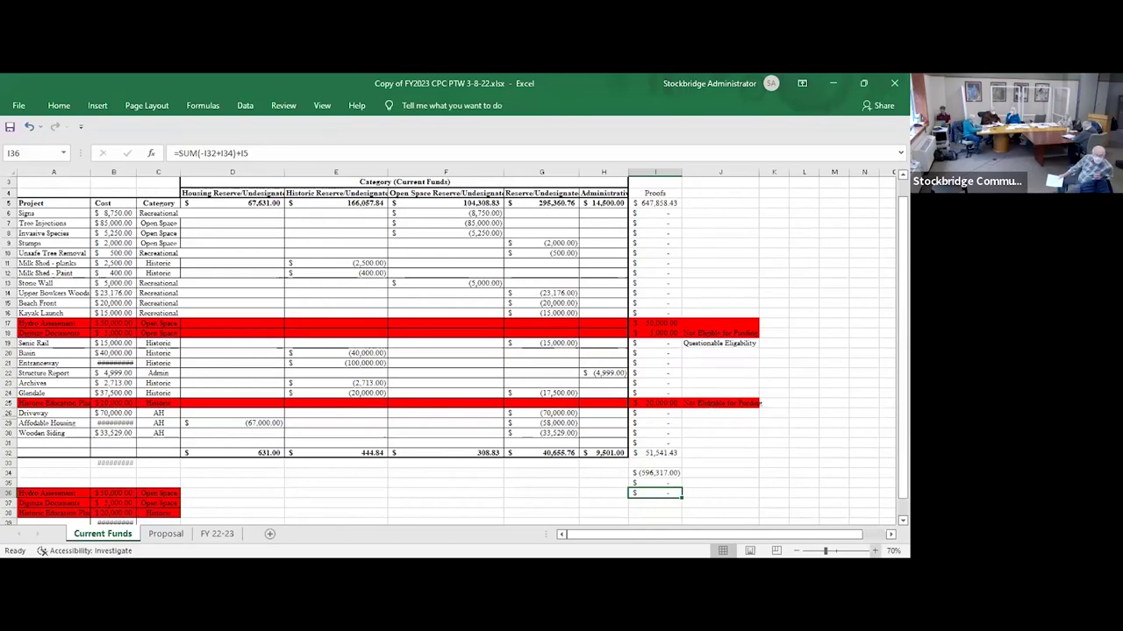
{"action": "left_click", "coordinate": [874, 551]}
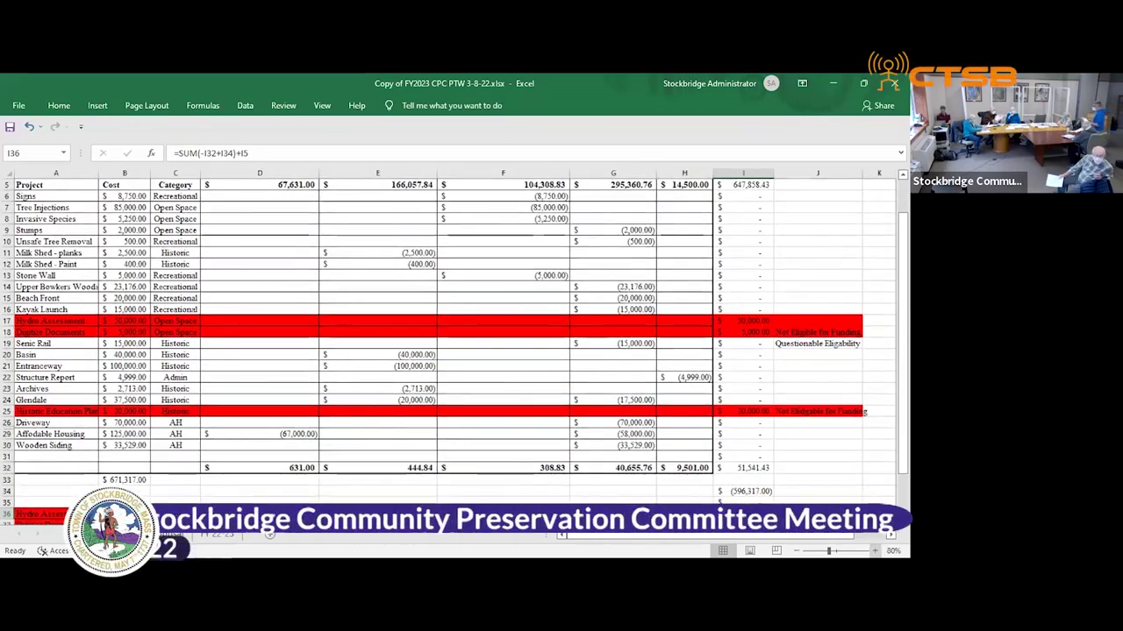
- Clear all project allocation amounts under the five fund categories, D6:H31, on the Current Funds sheet
{"action": "left_click_drag", "start_coordinate": [816, 302], "coordinate": [504, 196]}
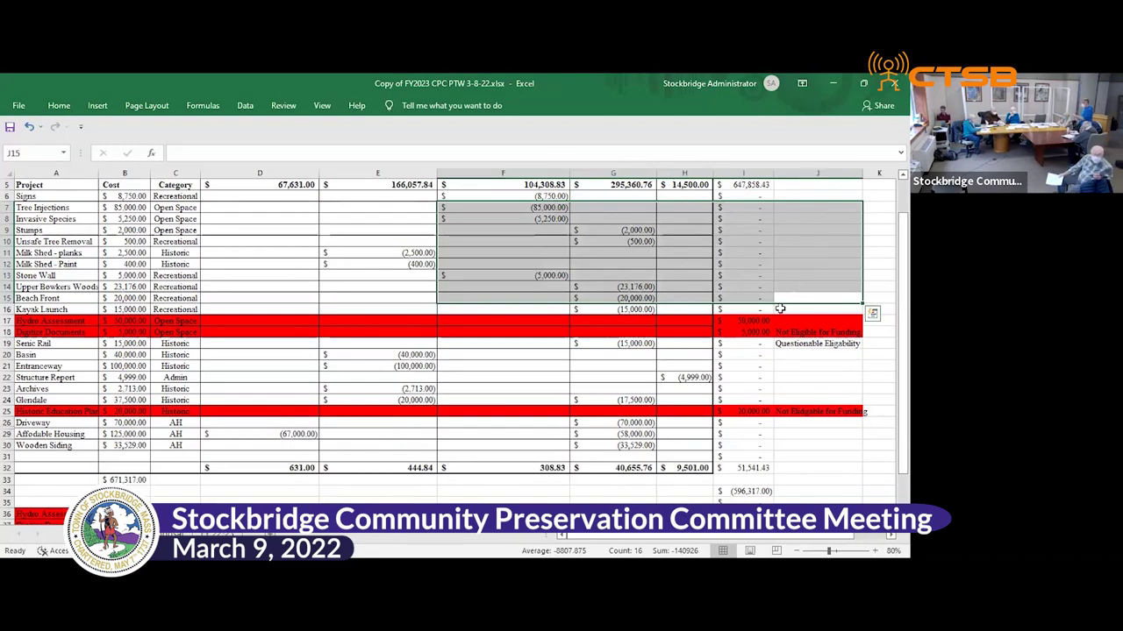
{"action": "key", "text": "Up"}
{"action": "key", "text": "Up"}
{"action": "key", "text": "Up"}
{"action": "key", "text": "Up"}
{"action": "key", "text": "Up"}
{"action": "key", "text": "Up"}
{"action": "key", "text": "Up"}
{"action": "key", "text": "Up"}
{"action": "key", "text": "Up"}
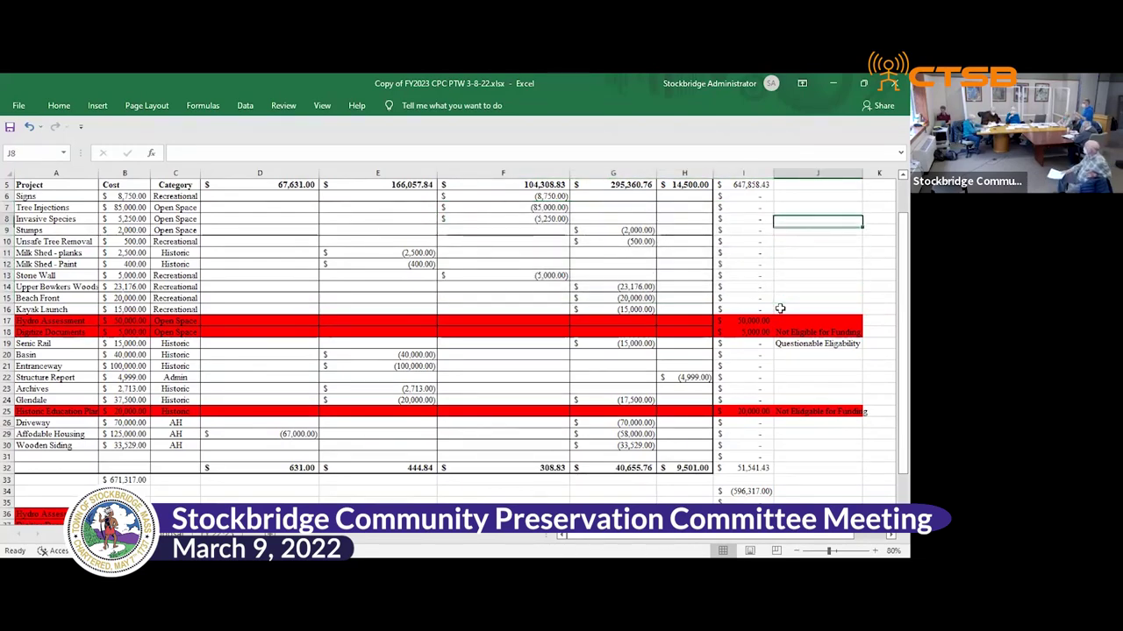
{"action": "key", "text": "Up"}
{"action": "key", "text": "Up"}
{"action": "key", "text": "Up"}
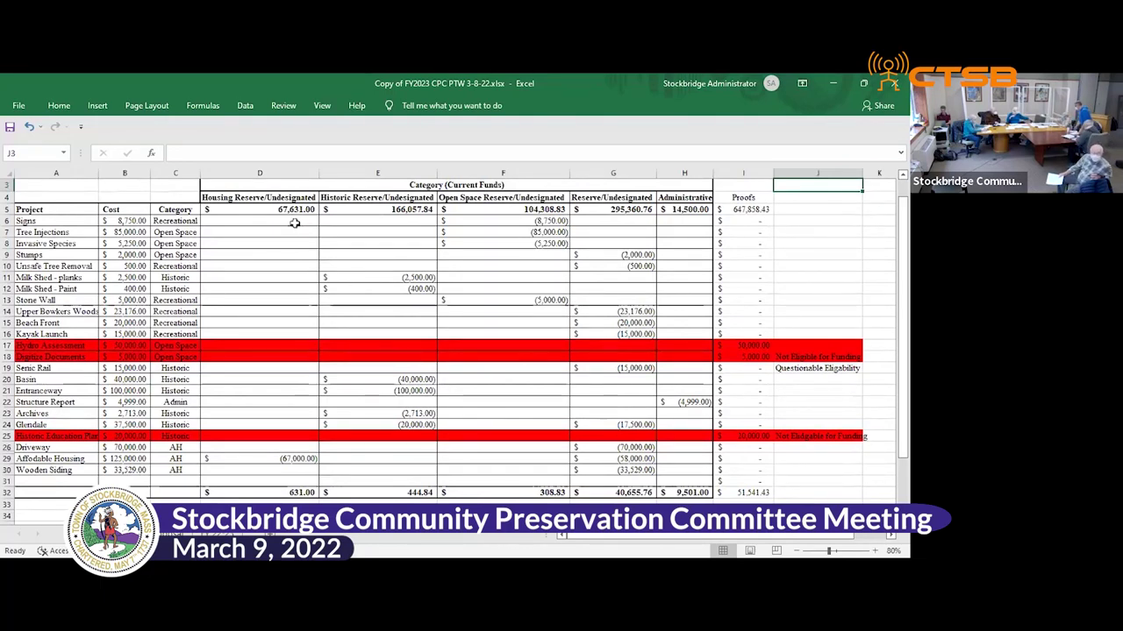
{"action": "left_click_drag", "start_coordinate": [283, 224], "coordinate": [658, 476]}
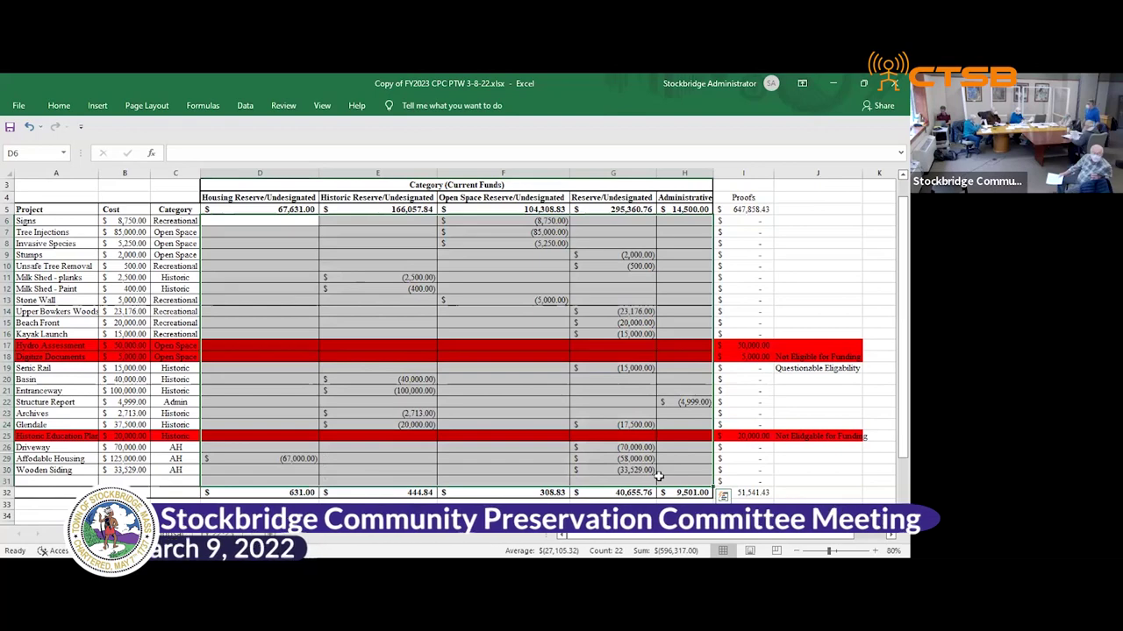
{"action": "key", "text": "Delete"}
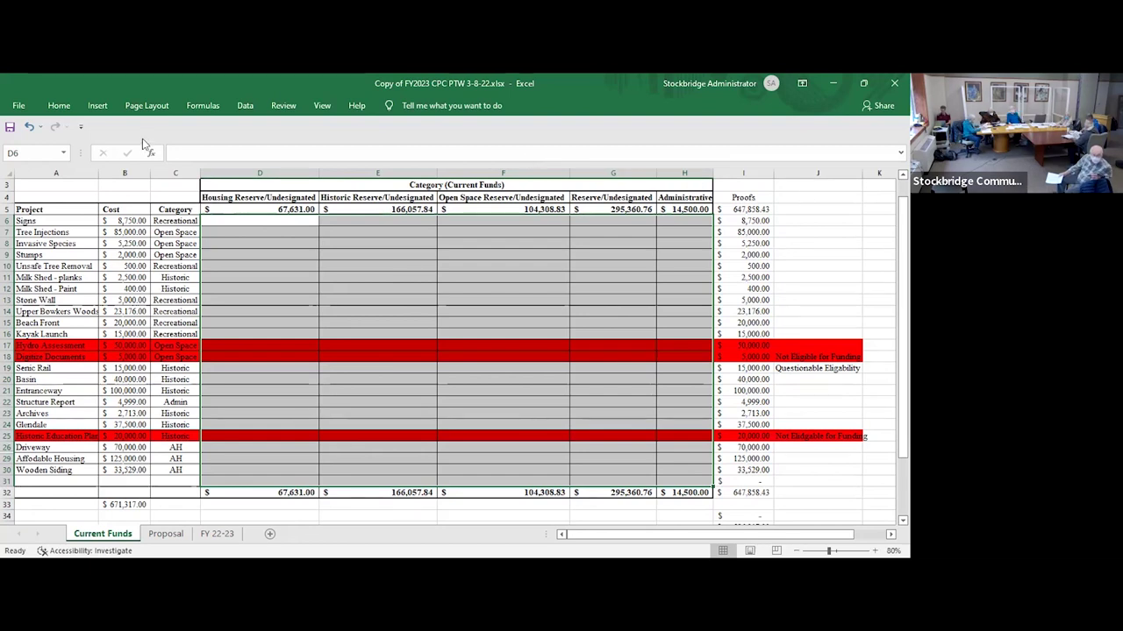
- Enlarge the Current Funds sheet to 90% zoom with the Project column and the fund category headings in view
{"action": "right_click", "coordinate": [61, 83]}
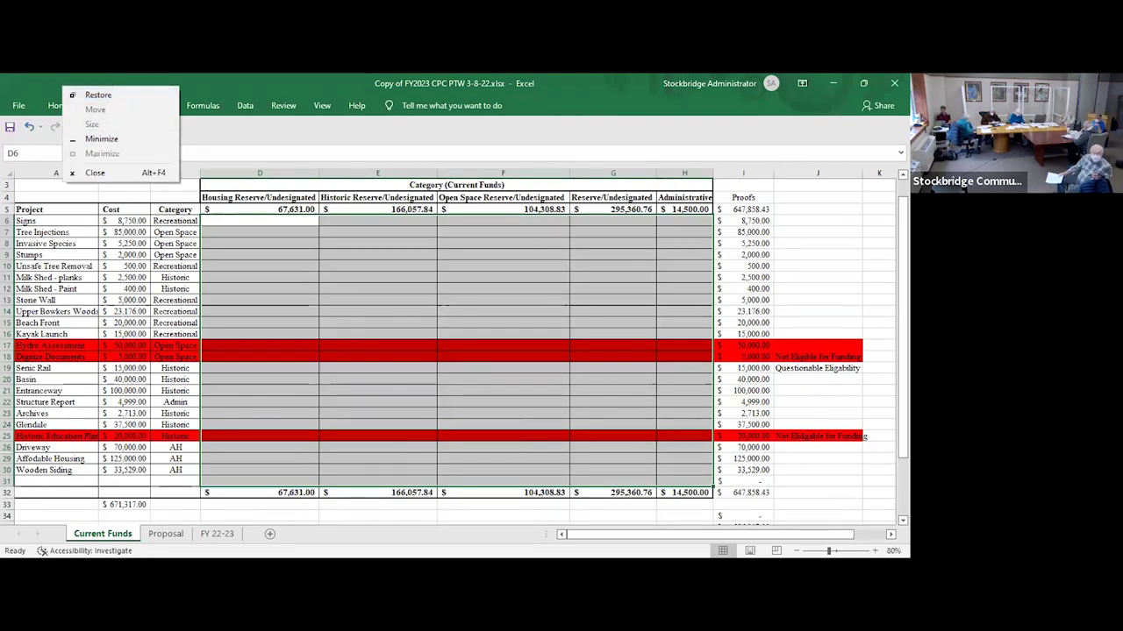
{"action": "left_click", "coordinate": [875, 551]}
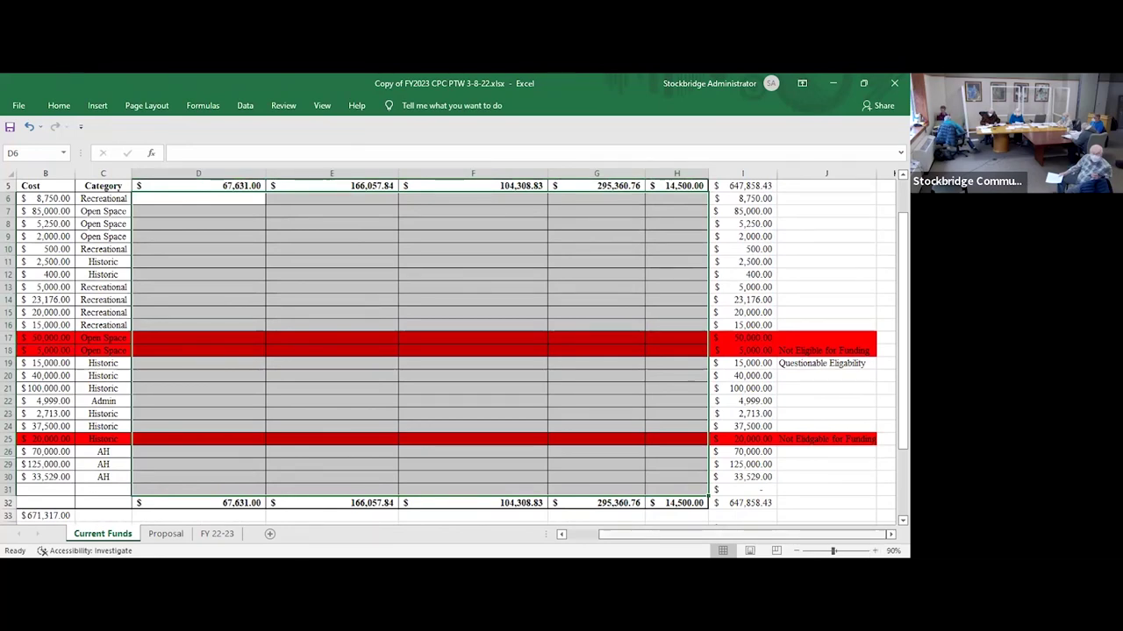
{"action": "scroll", "coordinate": [456, 342], "scroll_direction": "left", "scroll_amount": 1}
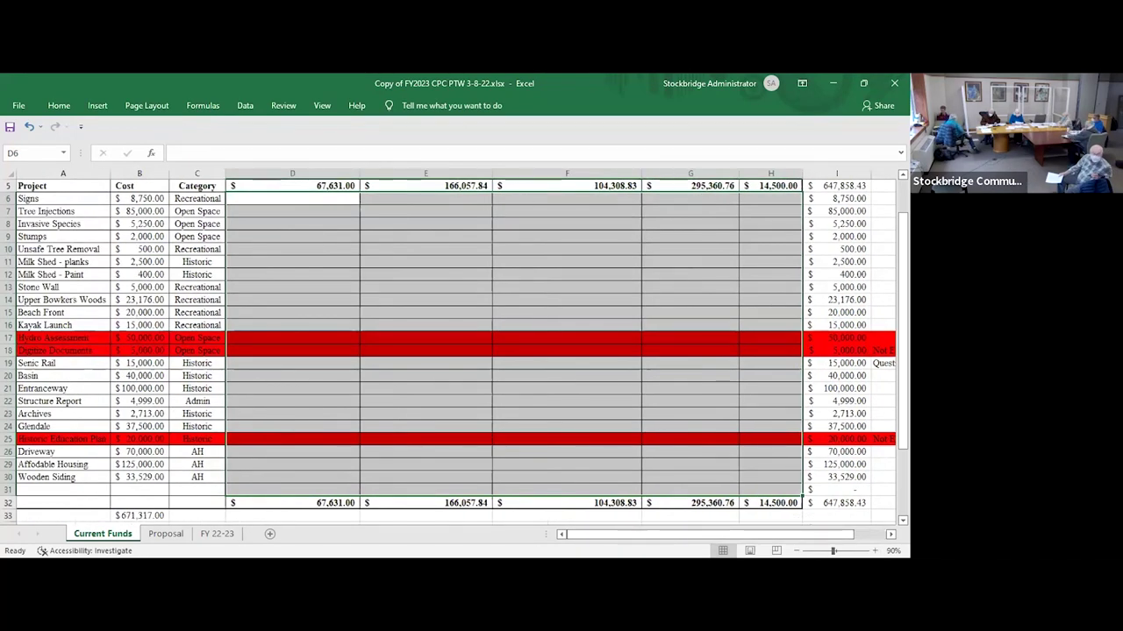
{"action": "key", "text": "Up"}
{"action": "key", "text": "Up"}
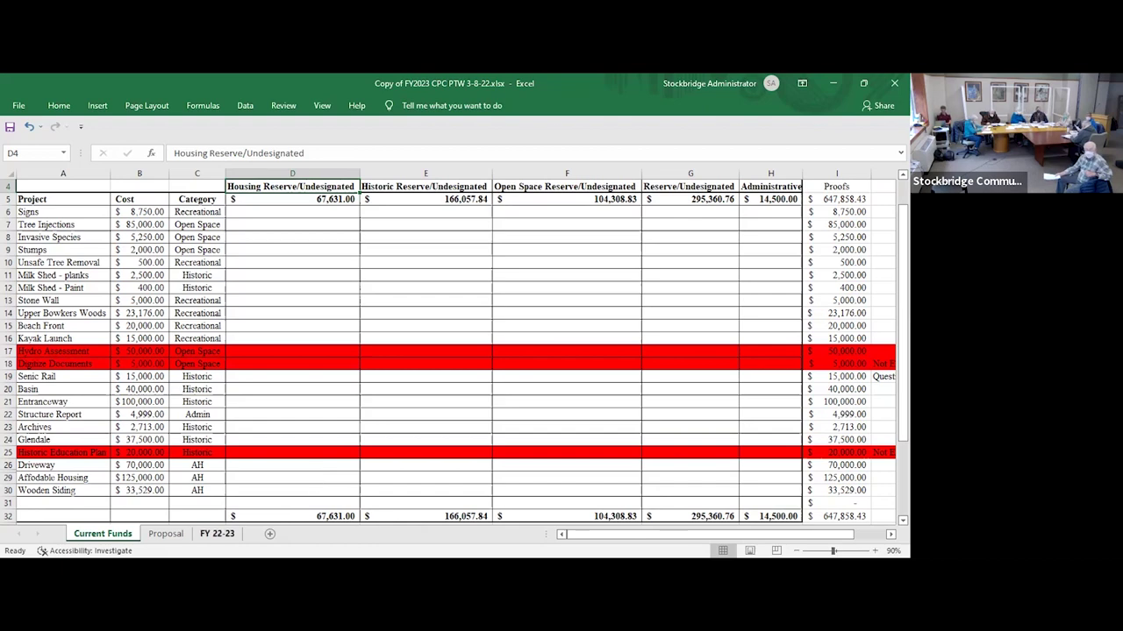
- Copy the five combined current plus estimated FY2023 fund balances, D51:H51, on the FY 22-23 sheet
{"action": "left_click", "coordinate": [217, 534]}
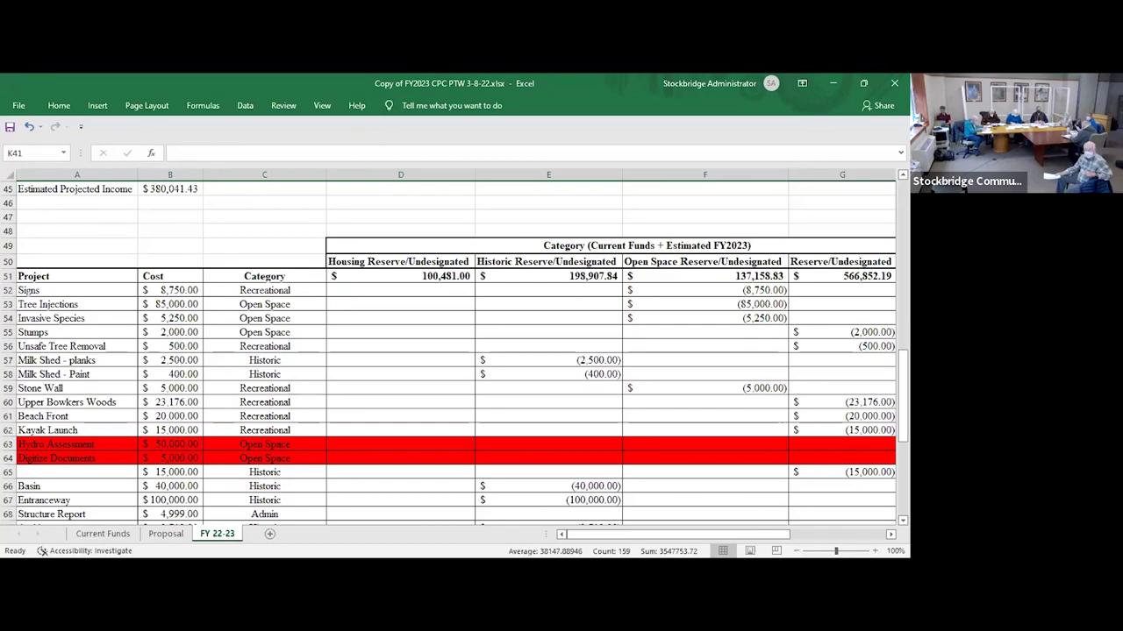
{"action": "mouse_move", "coordinate": [902, 386]}
{"action": "left_mouse_down"}
{"action": "mouse_move", "coordinate": [903, 432]}
{"action": "mouse_move", "coordinate": [902, 384]}
{"action": "left_mouse_up"}
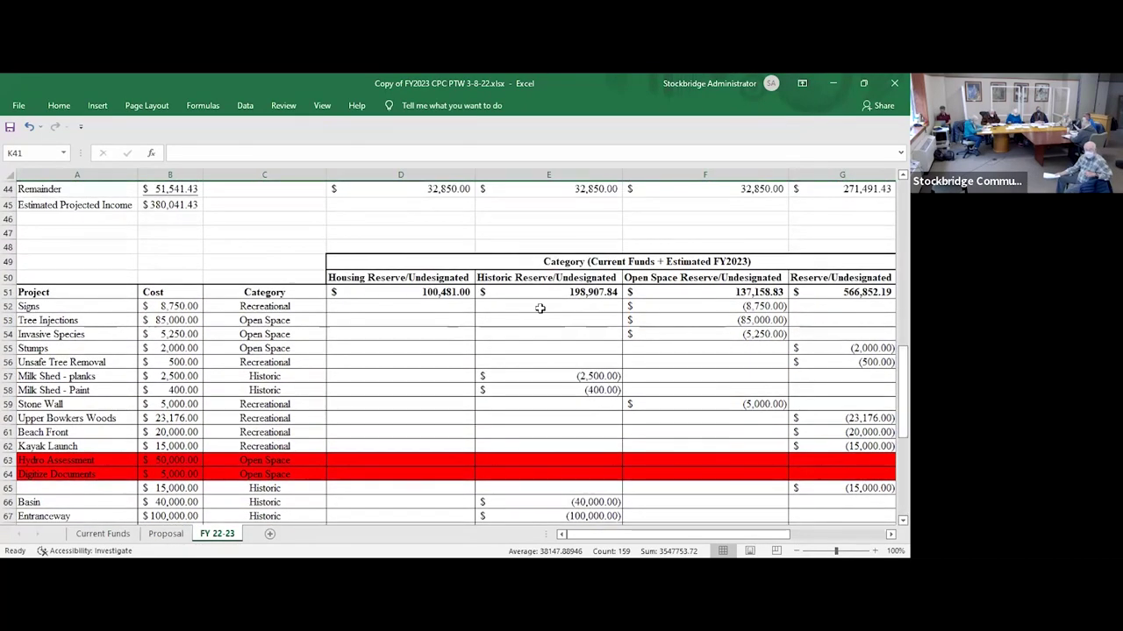
{"action": "left_click_drag", "start_coordinate": [456, 293], "coordinate": [627, 292]}
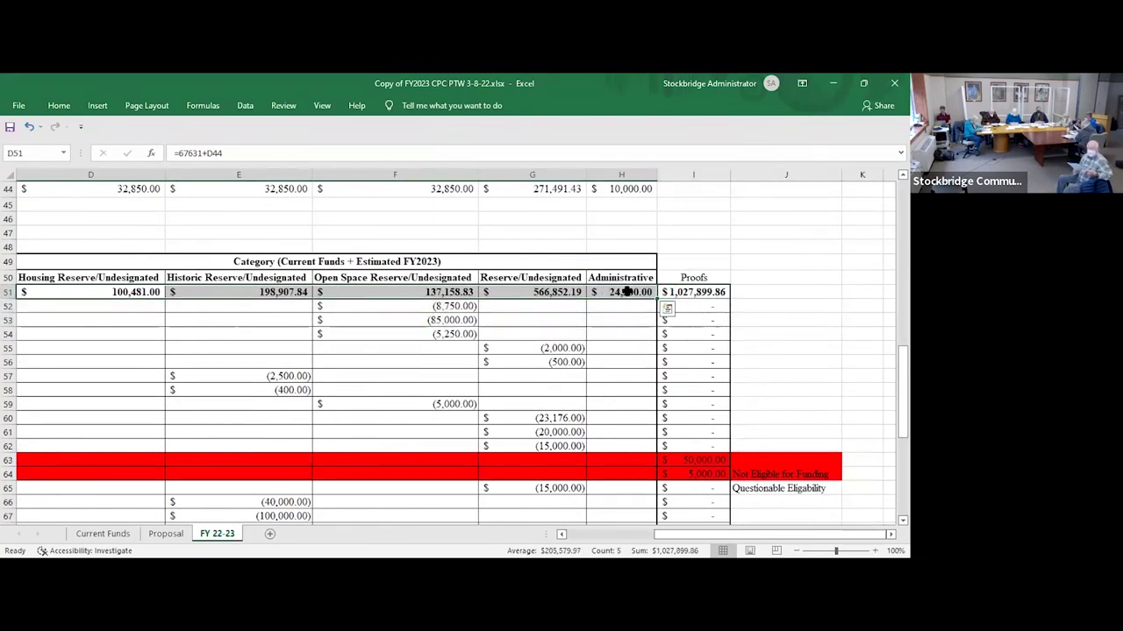
{"action": "right_click", "coordinate": [627, 292]}
{"action": "left_click", "coordinate": [645, 282]}
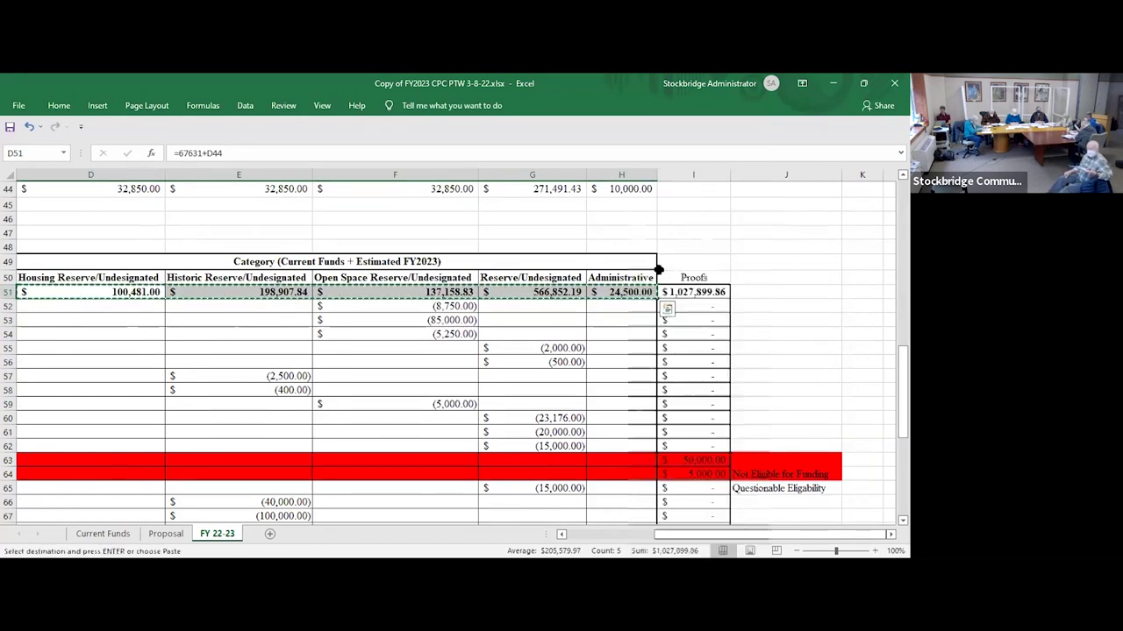
{"action": "right_click", "coordinate": [620, 290]}
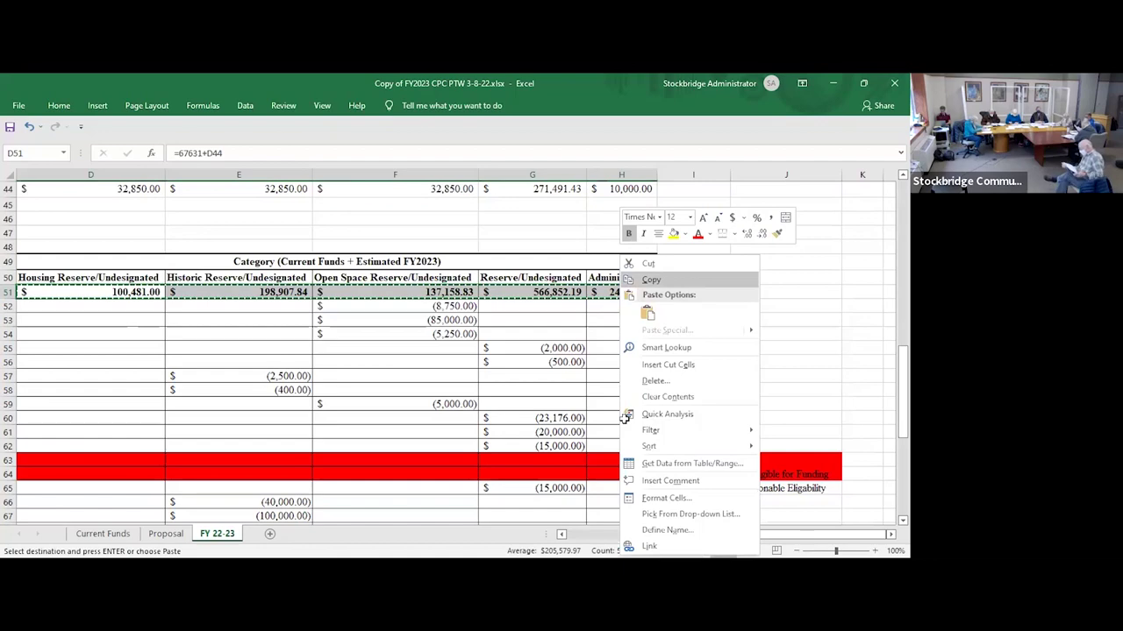
{"action": "left_click", "coordinate": [650, 281]}
- Paste the copied fund balances as values only into row 5 of the Current Funds sheet, starting at D5
{"action": "left_click", "coordinate": [102, 533]}
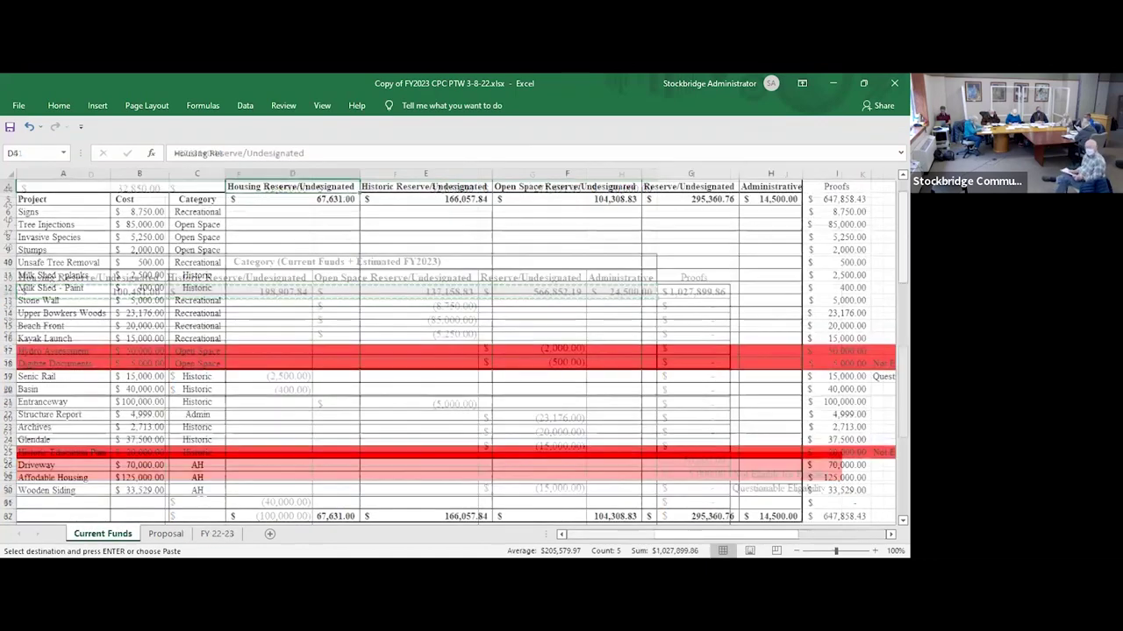
{"action": "left_click", "coordinate": [303, 200]}
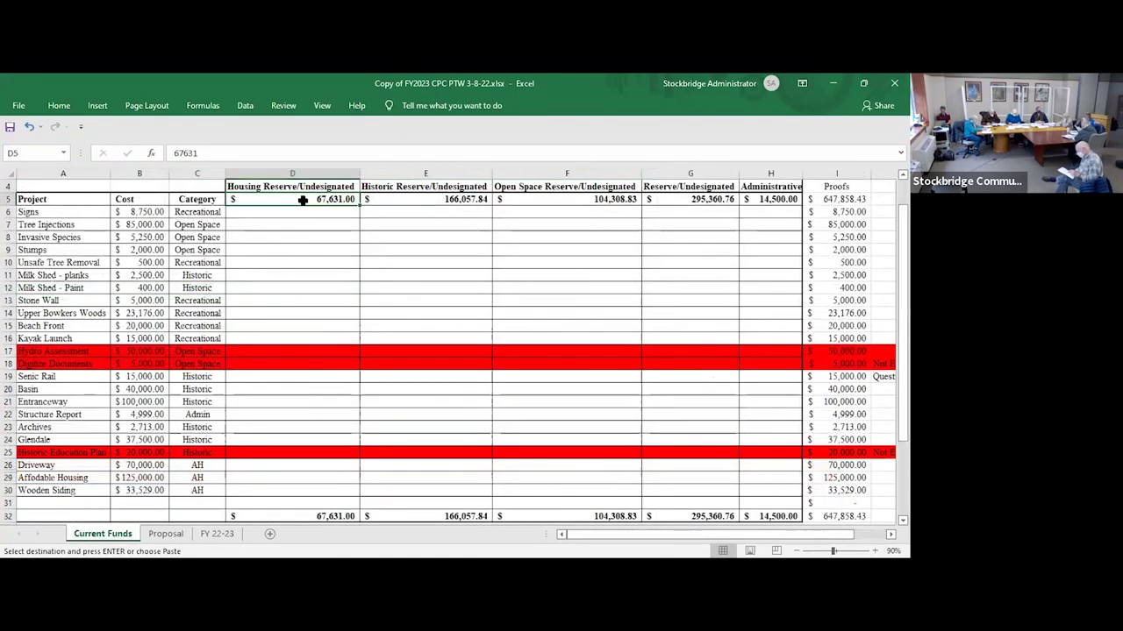
{"action": "right_click", "coordinate": [303, 200]}
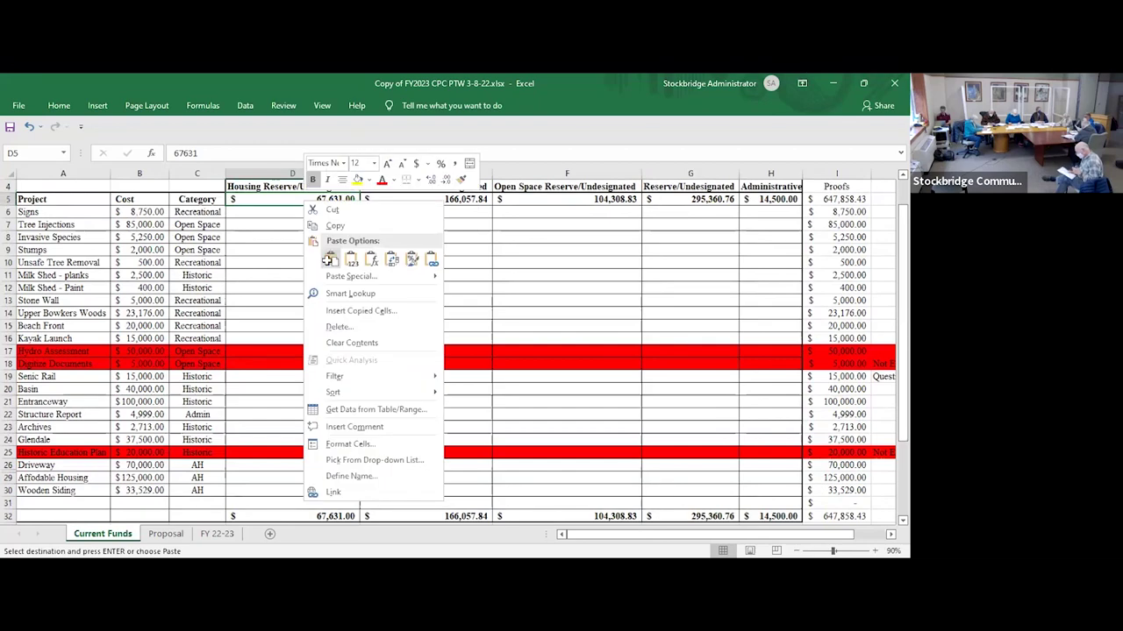
{"action": "left_click", "coordinate": [329, 260]}
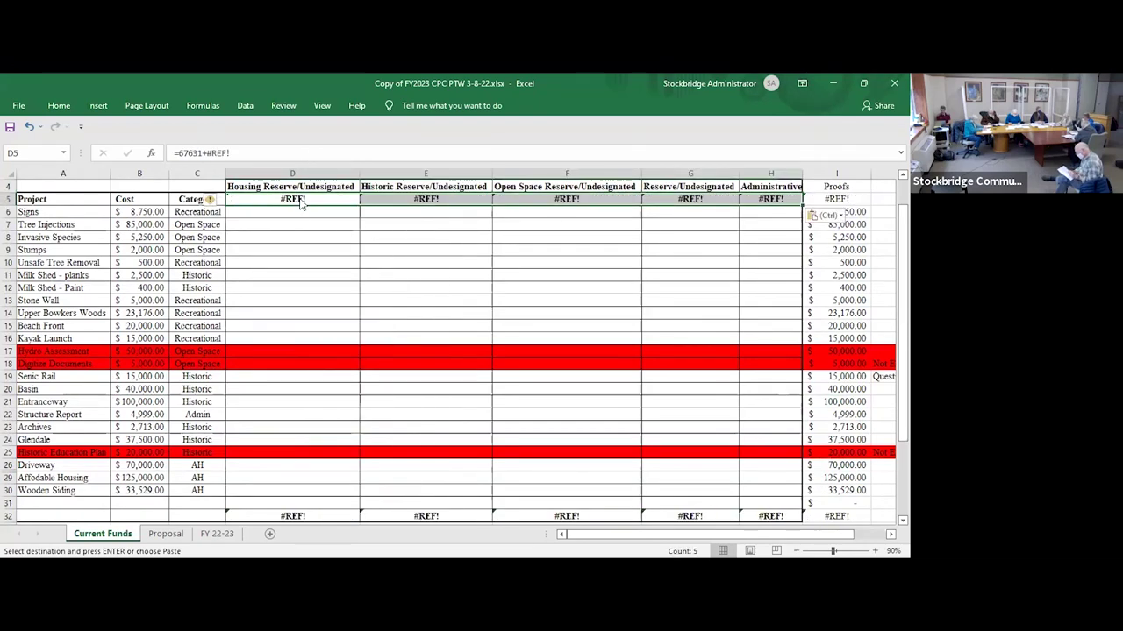
{"action": "right_click", "coordinate": [301, 202]}
{"action": "left_click", "coordinate": [345, 259]}
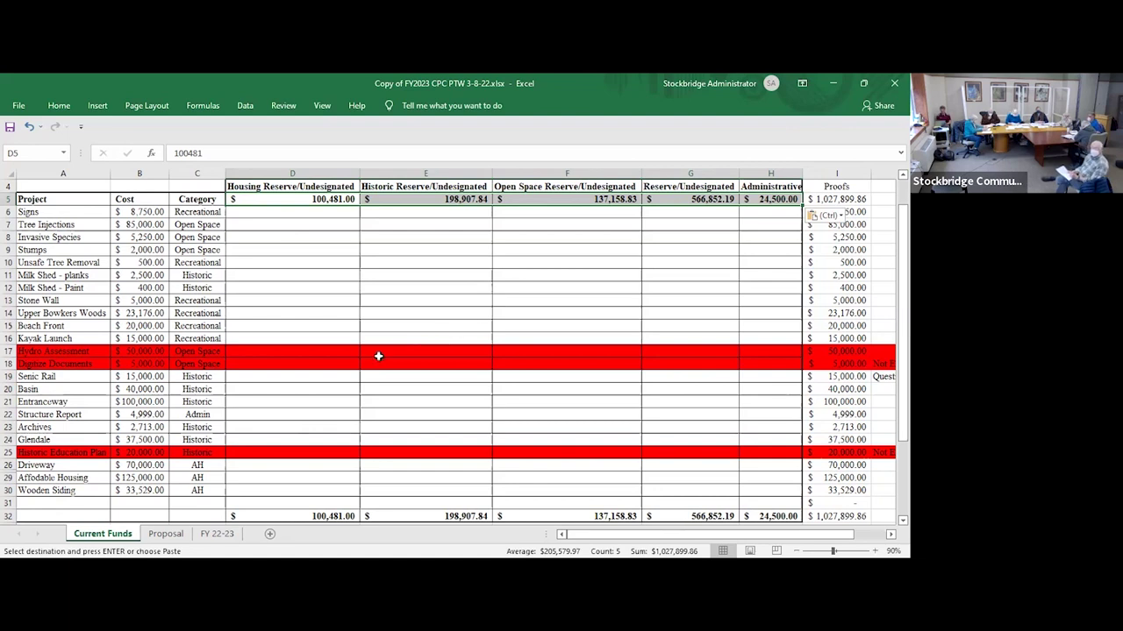
{"action": "left_click", "coordinate": [289, 497]}
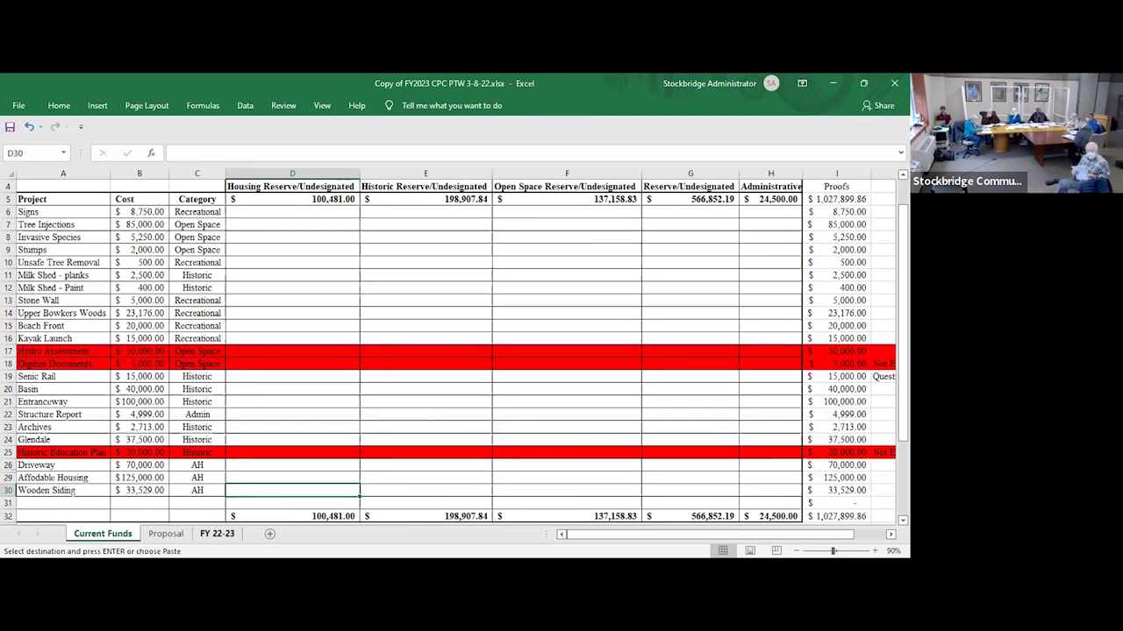
- Copy the project allocation amounts from Signs through the last project row, D52:H76, on the FY 22-23 sheet
{"action": "left_click", "coordinate": [217, 533]}
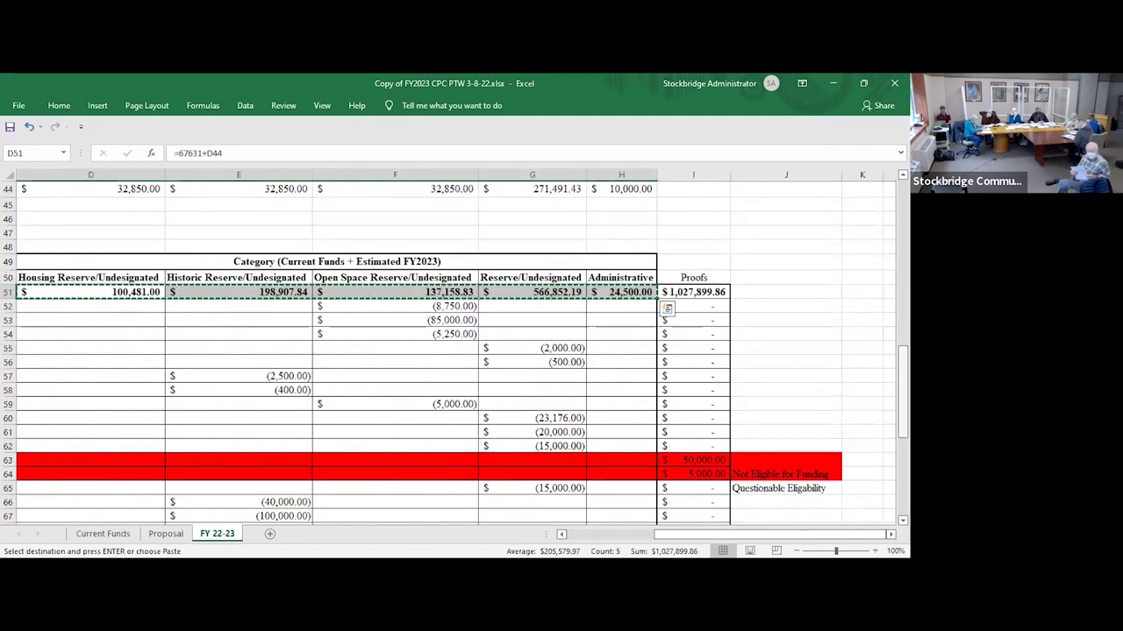
{"action": "scroll", "coordinate": [622, 427], "scroll_direction": "down", "scroll_amount": 5}
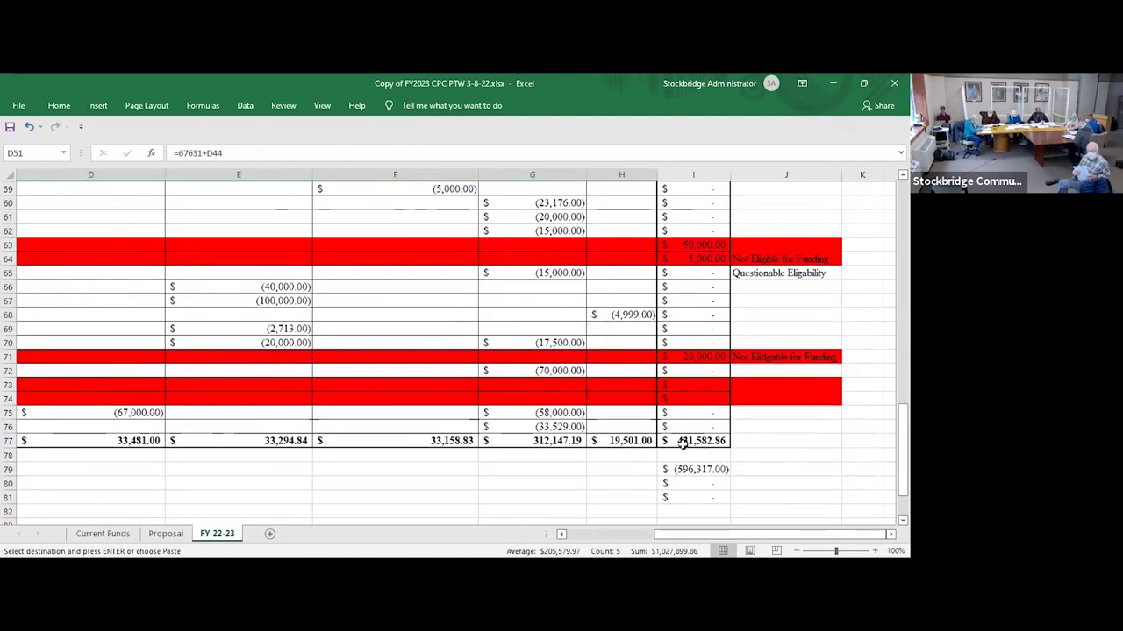
{"action": "left_click_drag", "start_coordinate": [622, 426], "coordinate": [247, 199]}
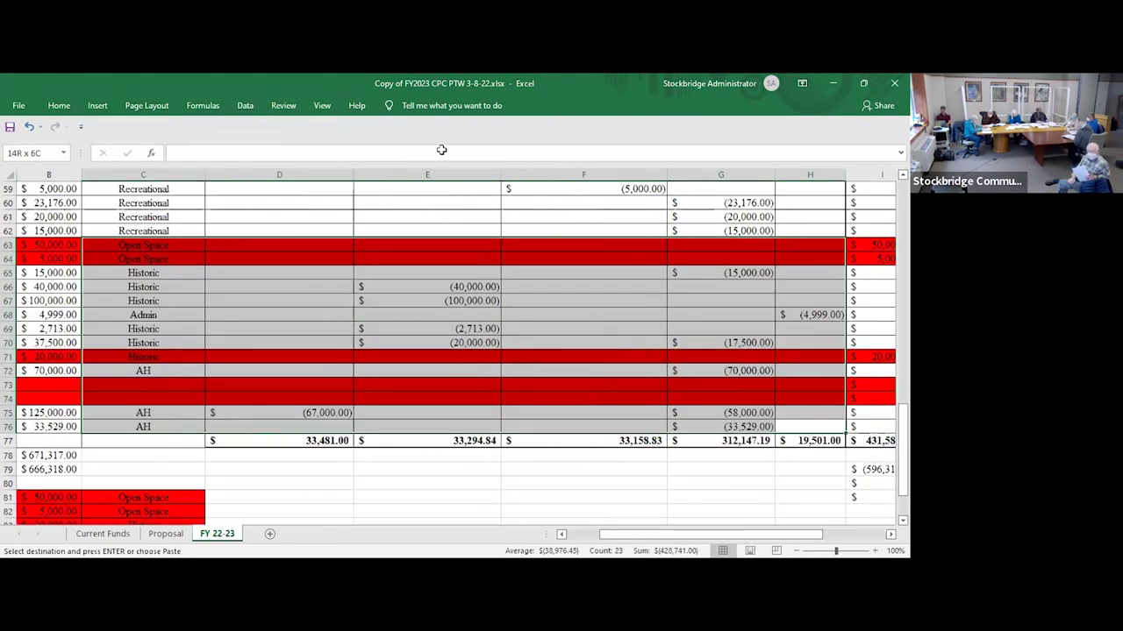
{"action": "mouse_move", "coordinate": [429, 273]}
{"action": "left_mouse_down"}
{"action": "mouse_move", "coordinate": [426, 243]}
{"action": "mouse_move", "coordinate": [424, 263]}
{"action": "left_mouse_up"}
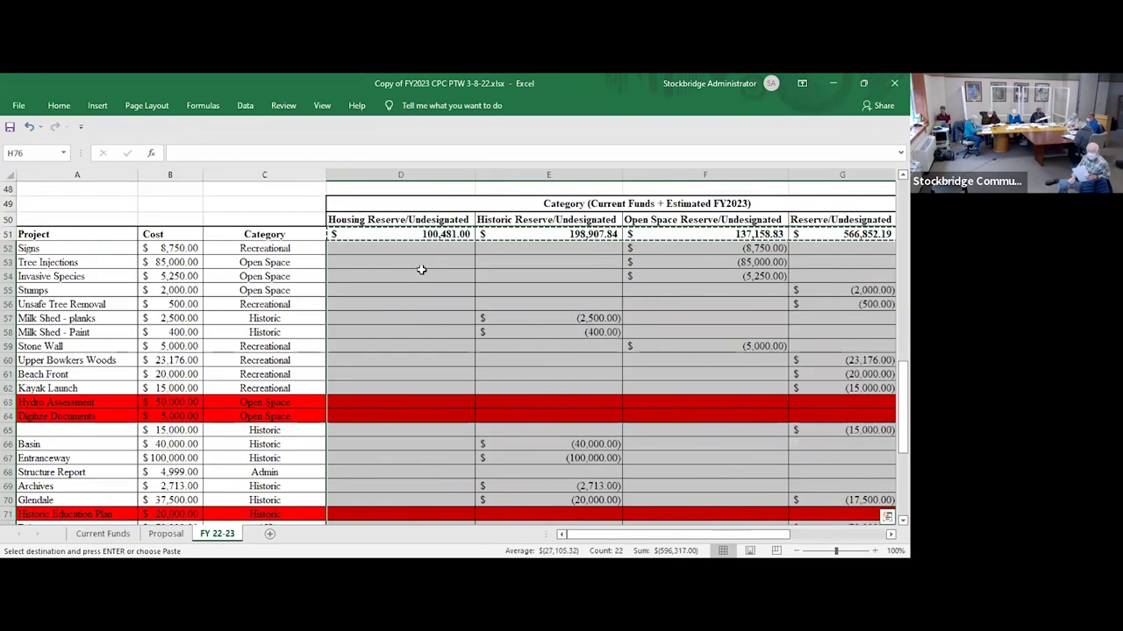
{"action": "right_click", "coordinate": [422, 273]}
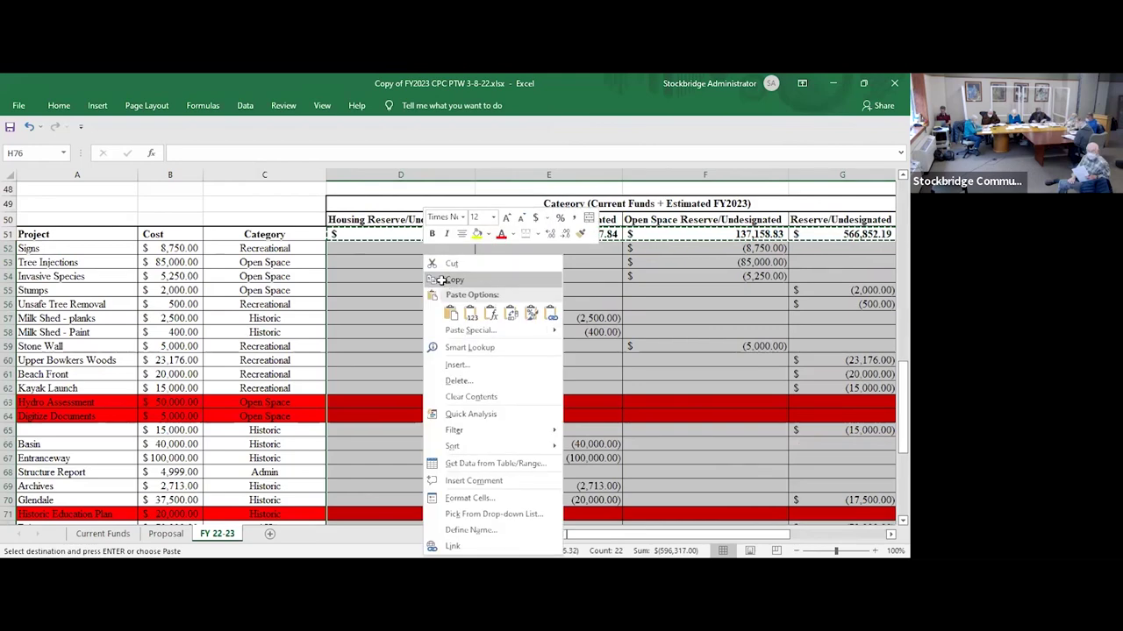
{"action": "left_click", "coordinate": [447, 280]}
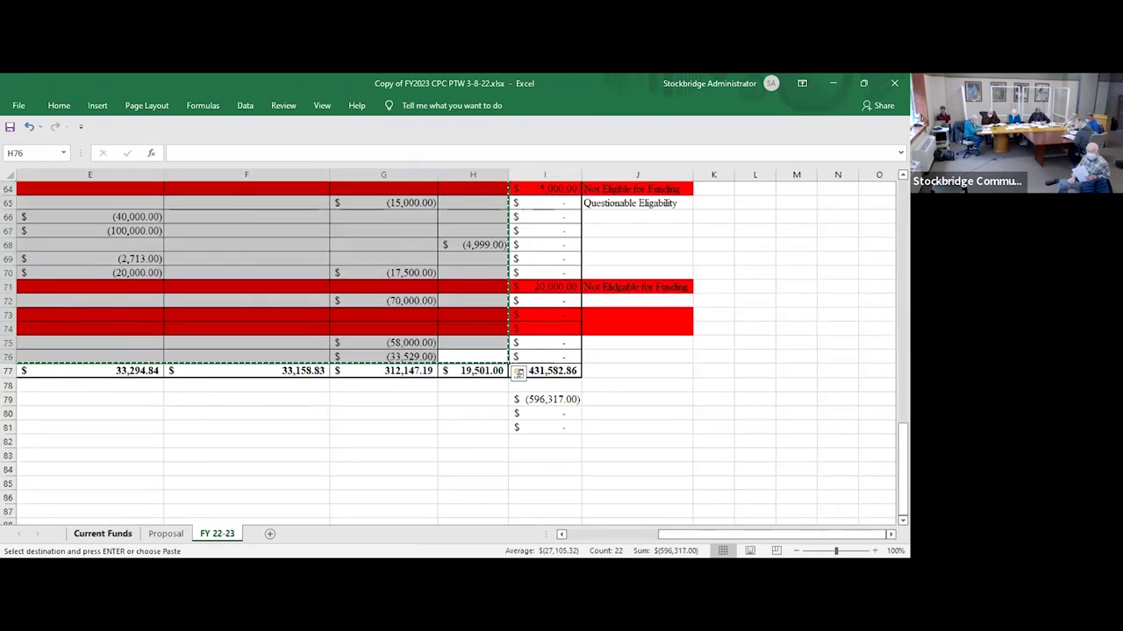
- Paste the copied project allocations into the Current Funds sheet, starting at D6 in the Signs row
{"action": "key", "text": "ctrl+Page_Up"}
{"action": "key", "text": "ctrl+Page_Up"}
{"action": "left_click", "coordinate": [278, 211]}
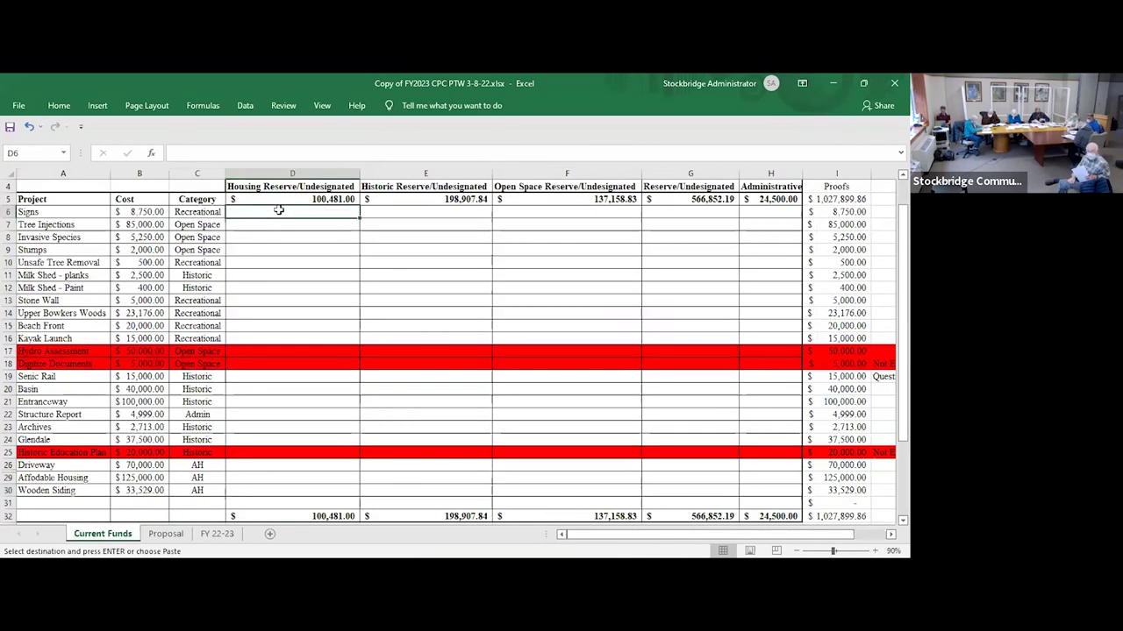
{"action": "right_click", "coordinate": [278, 210]}
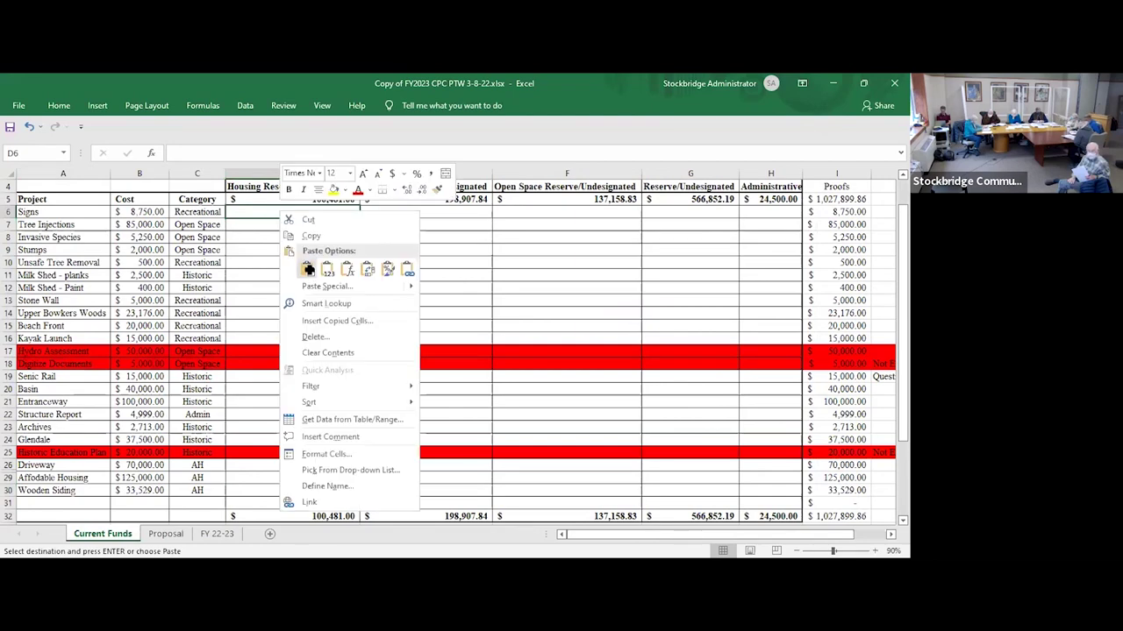
{"action": "left_click", "coordinate": [310, 273]}
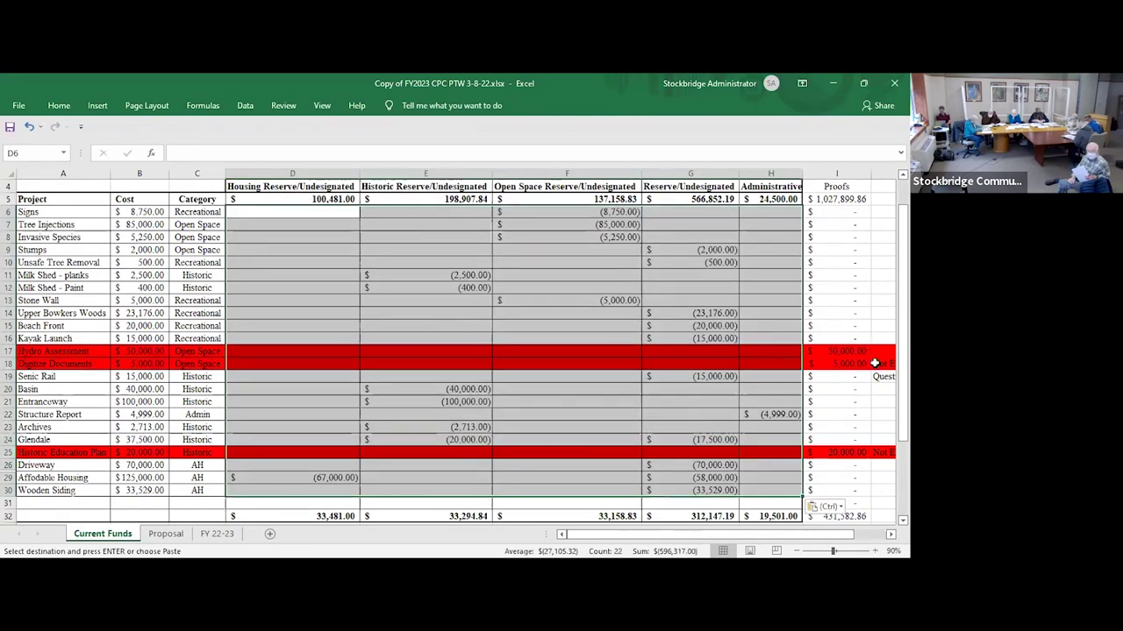
{"action": "left_click", "coordinate": [579, 426]}
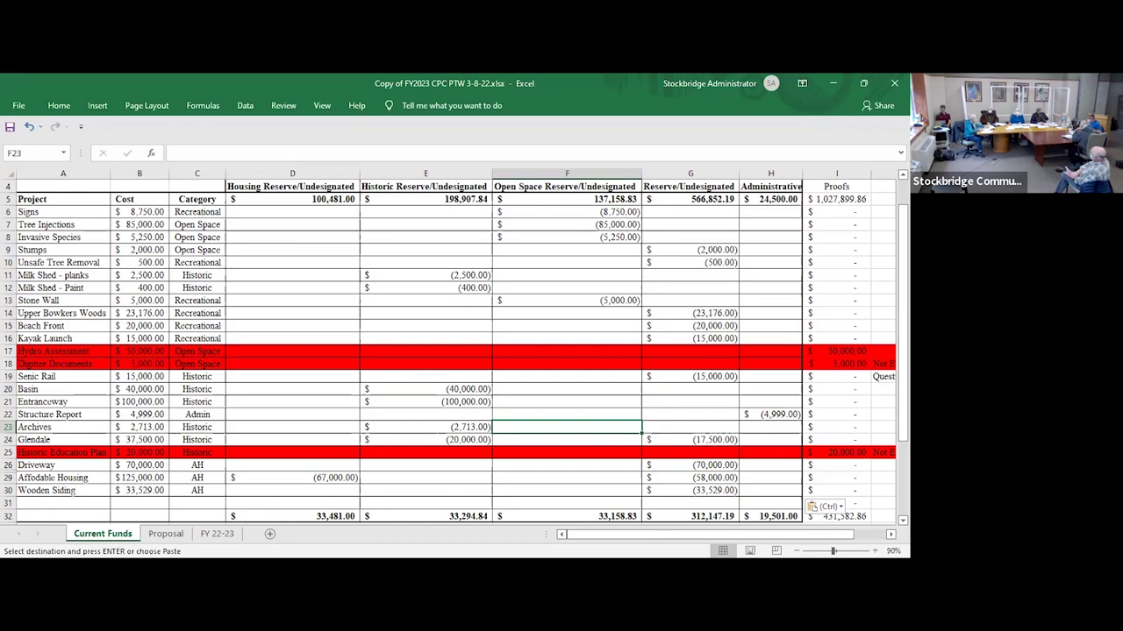
{"action": "left_click", "coordinate": [16, 107]}
{"action": "left_click", "coordinate": [13, 111]}
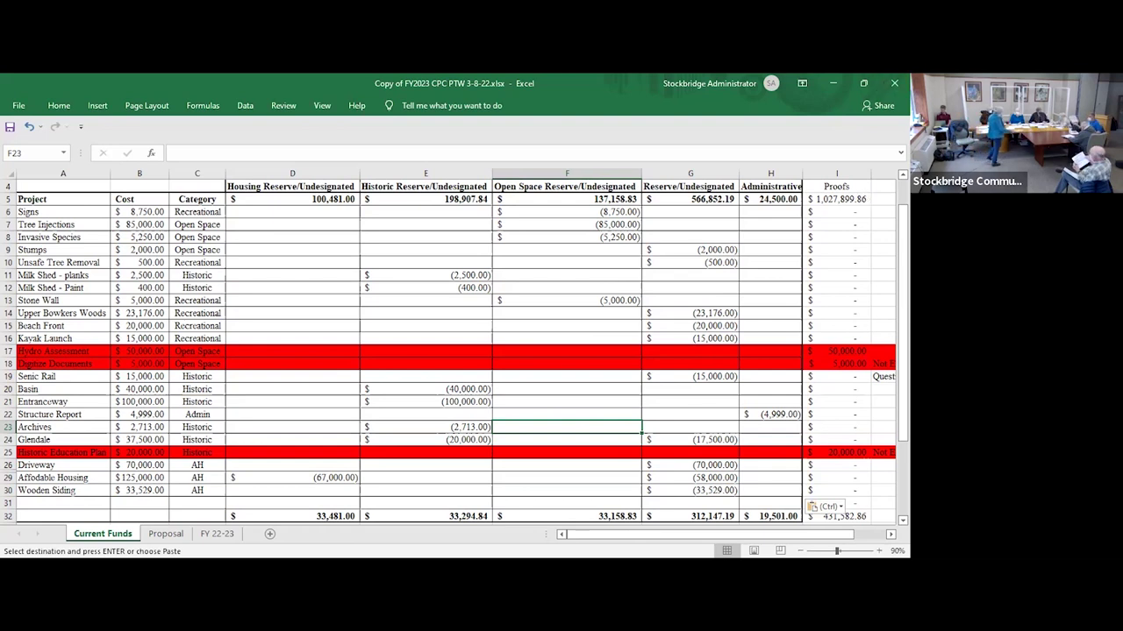
{"action": "right_click", "coordinate": [101, 83]}
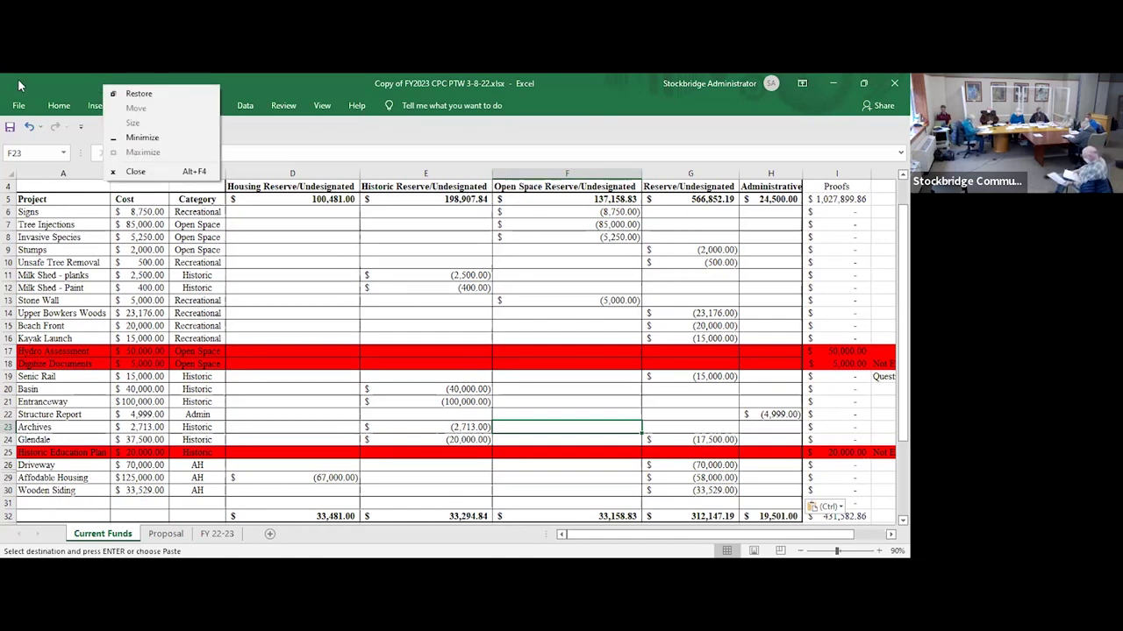
{"action": "key", "text": "Escape"}
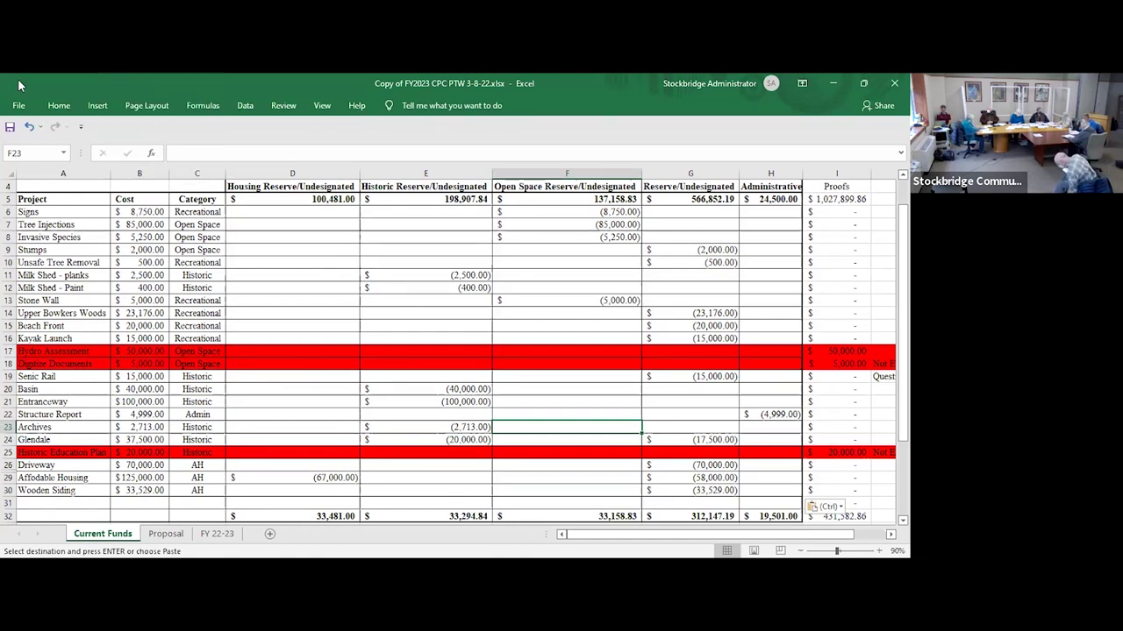
{"action": "left_click", "coordinate": [79, 129]}
{"action": "key", "text": "Escape"}
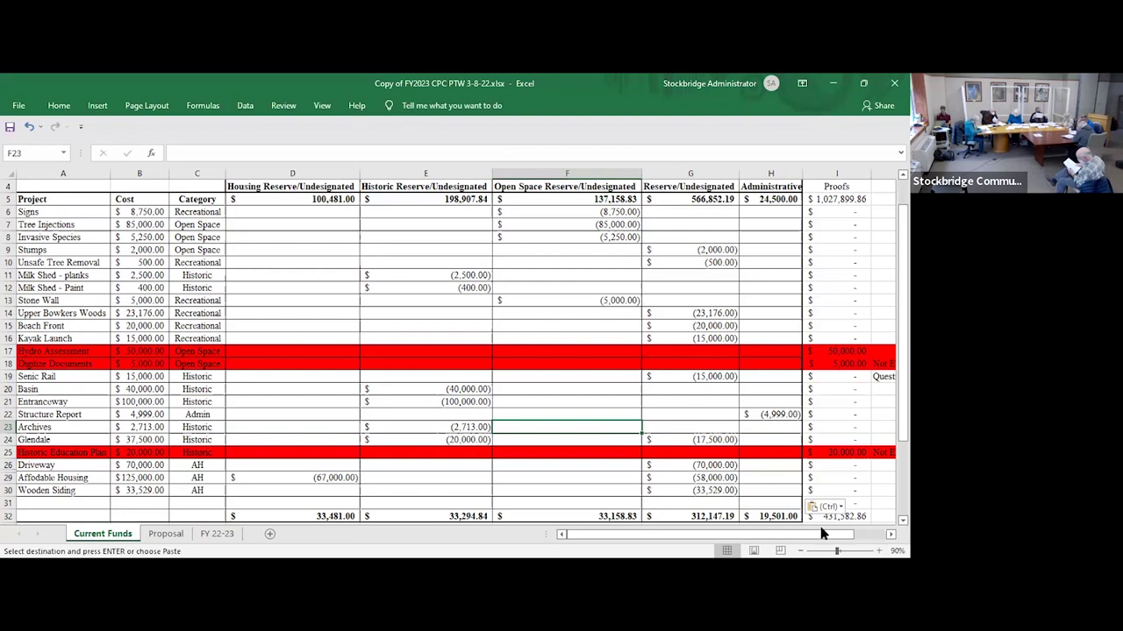
{"action": "left_click_drag", "start_coordinate": [69, 465], "coordinate": [795, 460]}
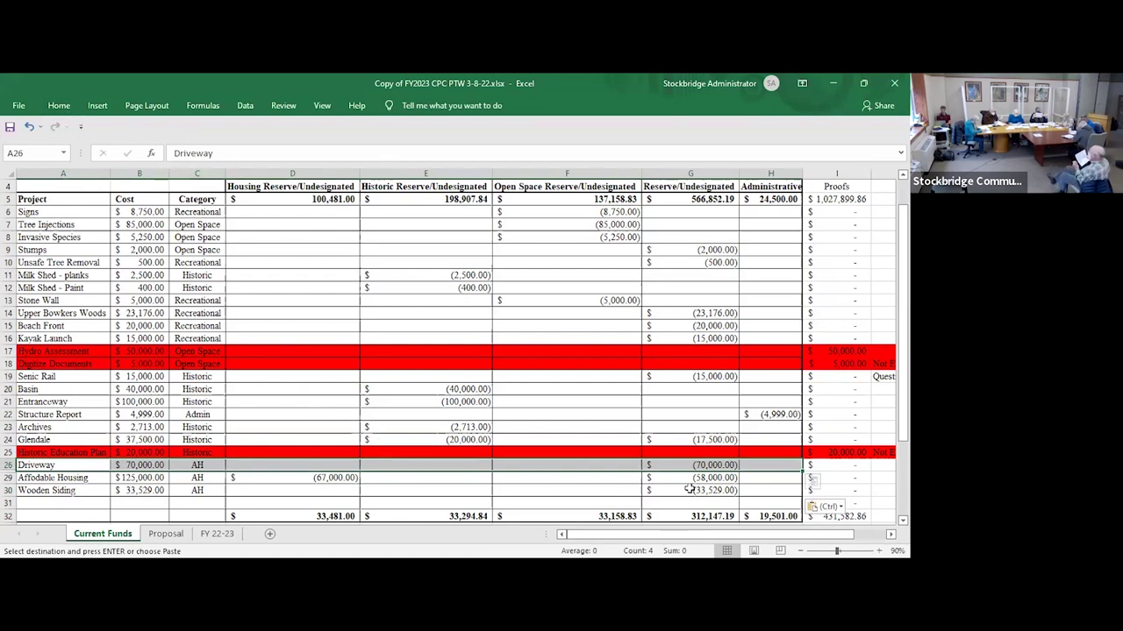
{"action": "left_click", "coordinate": [713, 465]}
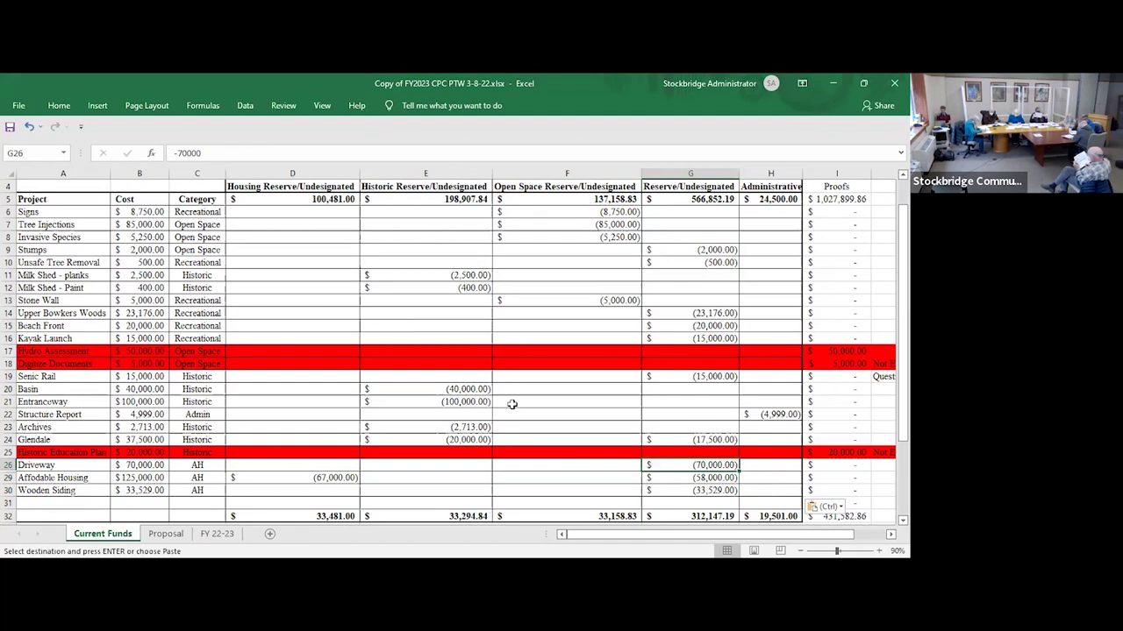
- Highlight the Basin project row, A20:I20, with a yellow fill
{"action": "left_click_drag", "start_coordinate": [66, 389], "coordinate": [873, 389]}
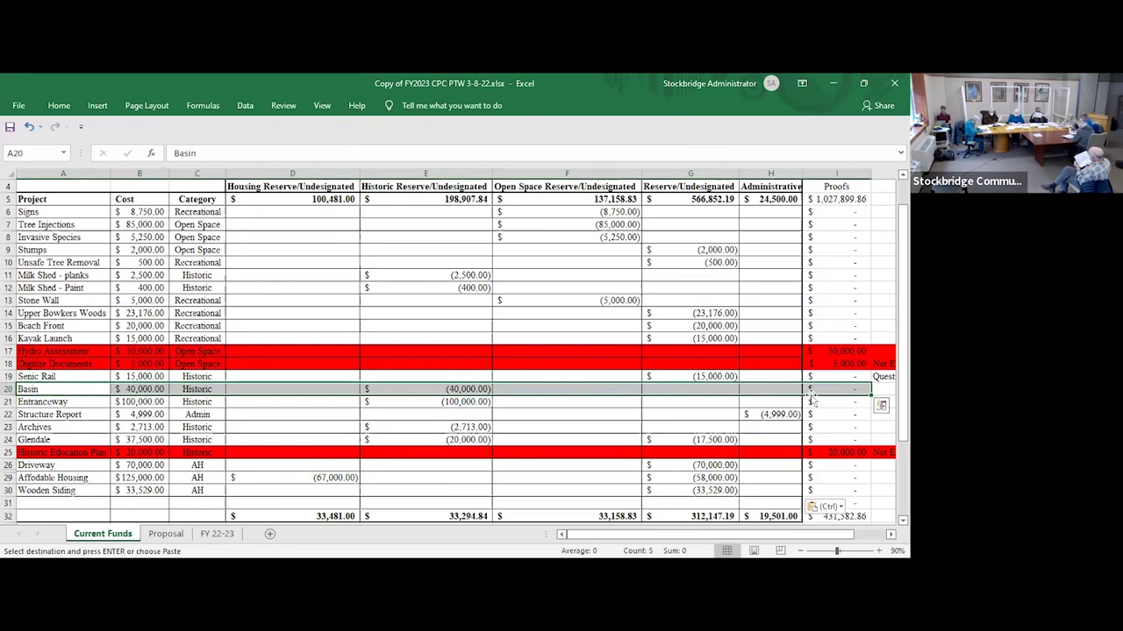
{"action": "right_click", "coordinate": [756, 387]}
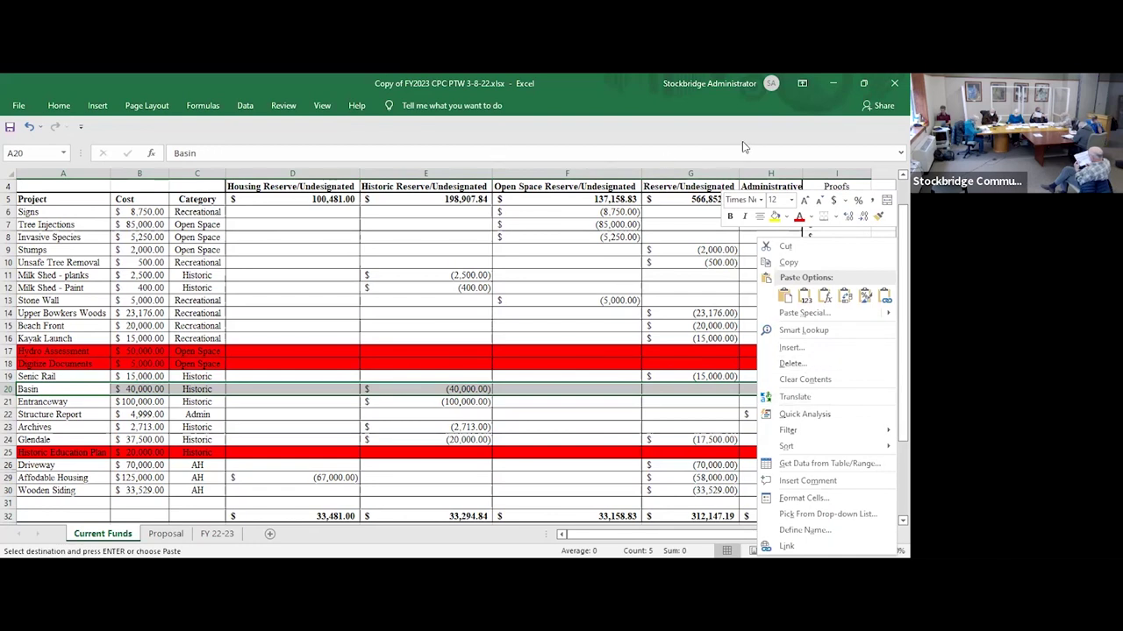
{"action": "key", "text": "Escape"}
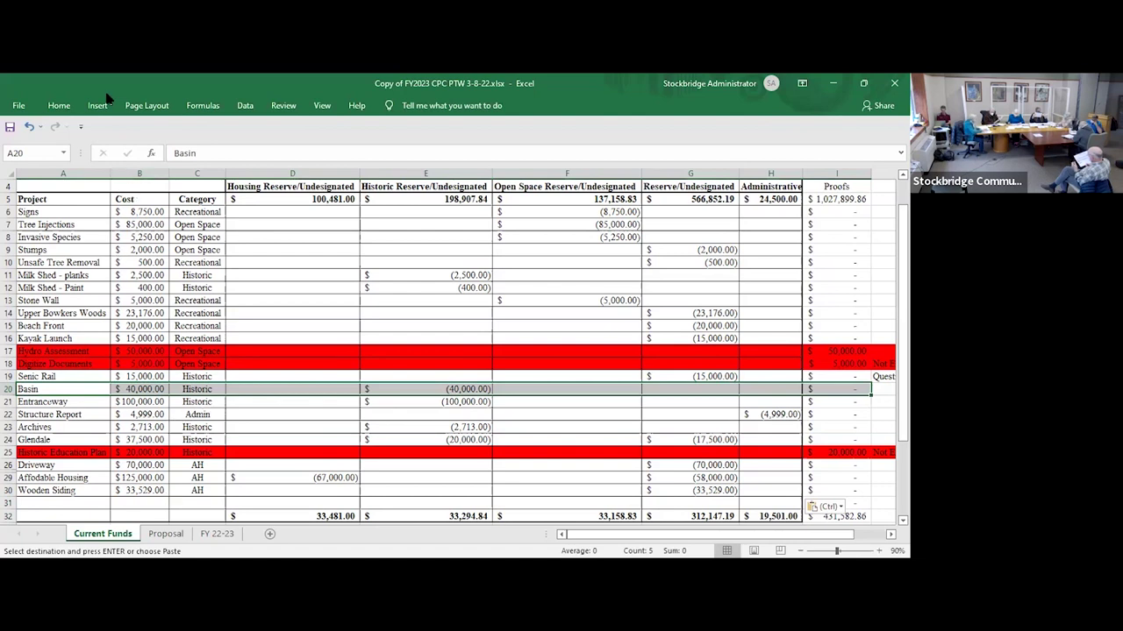
{"action": "left_click", "coordinate": [58, 106]}
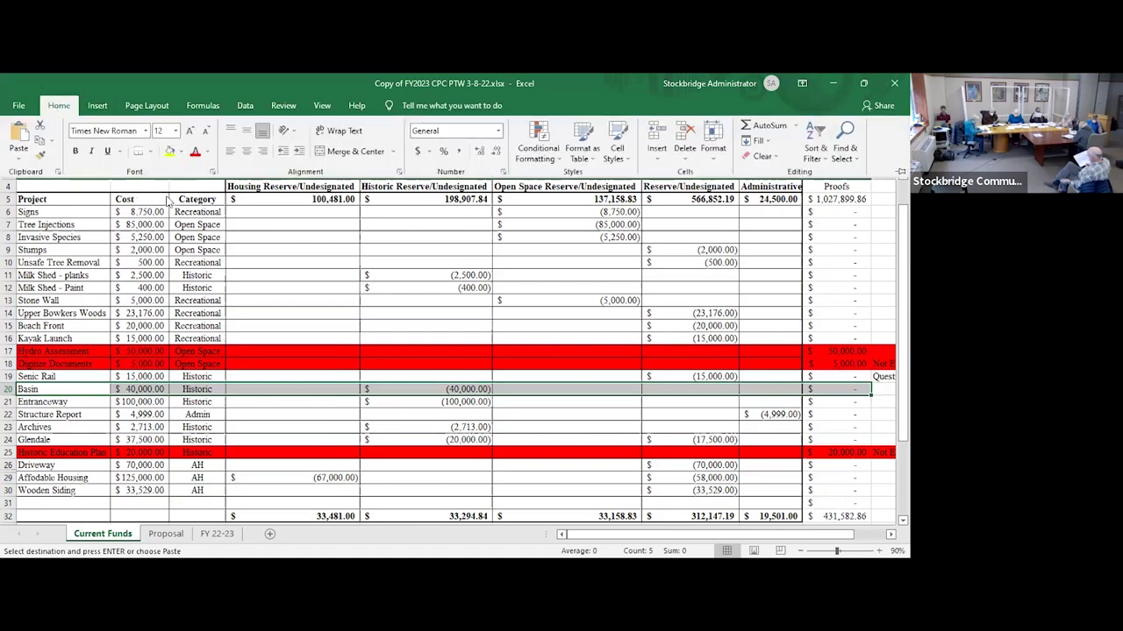
{"action": "left_click", "coordinate": [169, 151]}
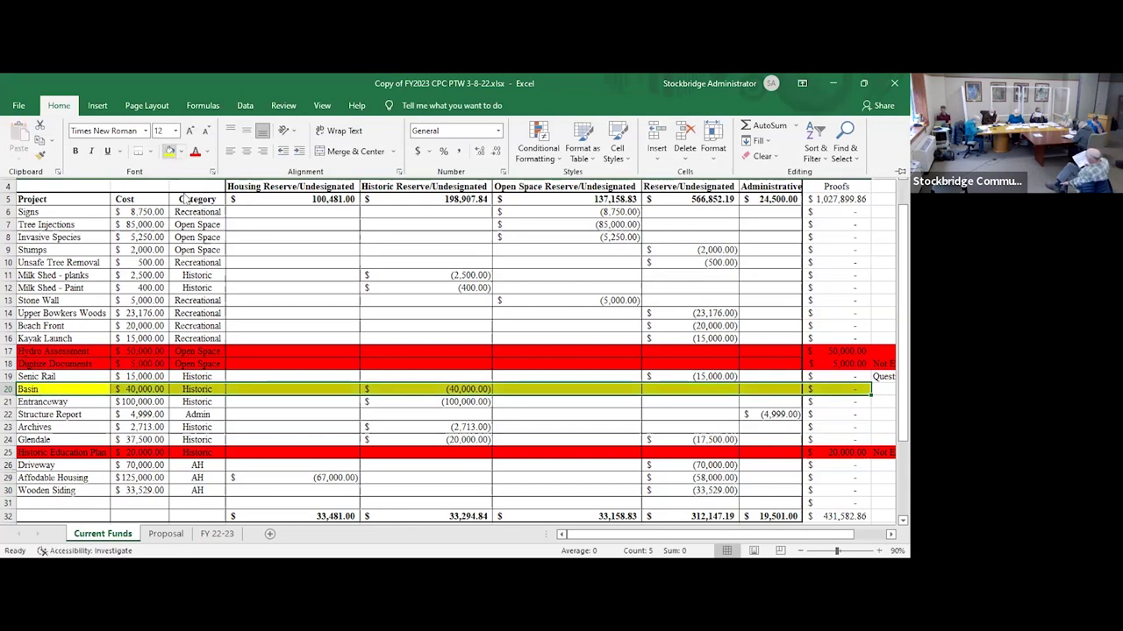
- Highlight the Affodable Housing project row, A29:I29, with a yellow fill
{"action": "left_click", "coordinate": [85, 481]}
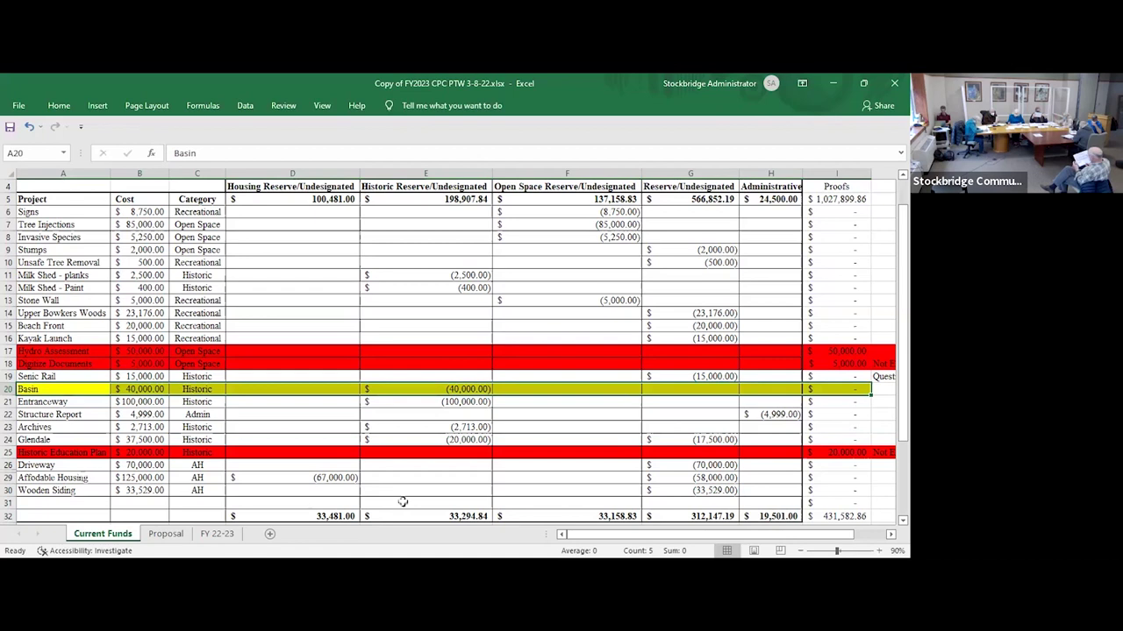
{"action": "left_click", "coordinate": [87, 481]}
{"action": "left_click_drag", "start_coordinate": [172, 484], "coordinate": [850, 478]}
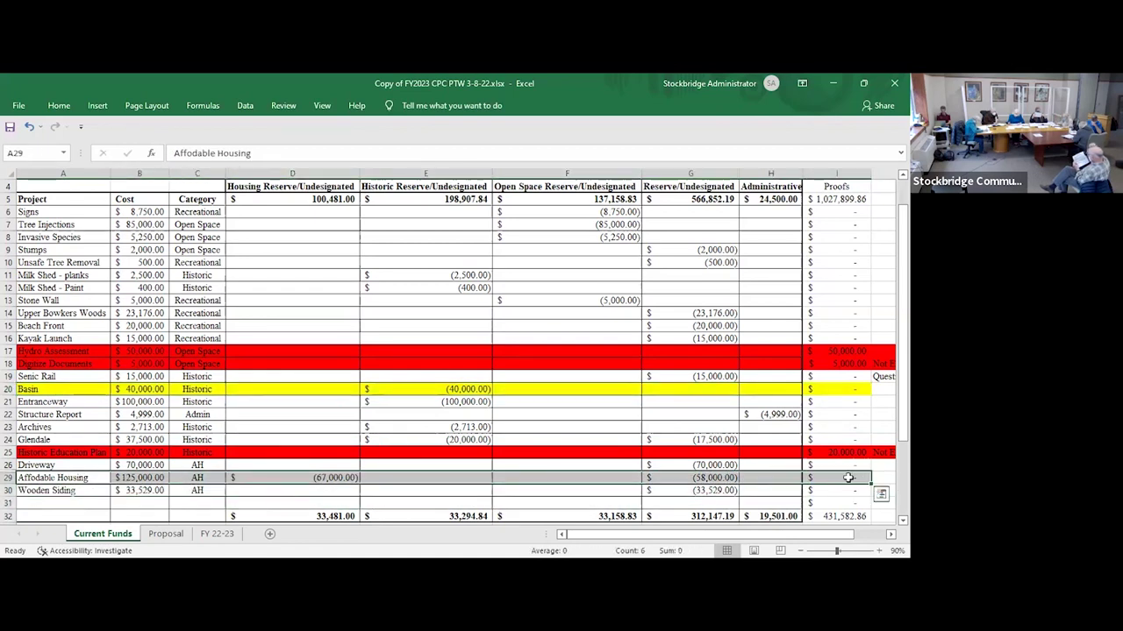
{"action": "left_click", "coordinate": [59, 105]}
{"action": "left_click", "coordinate": [168, 152]}
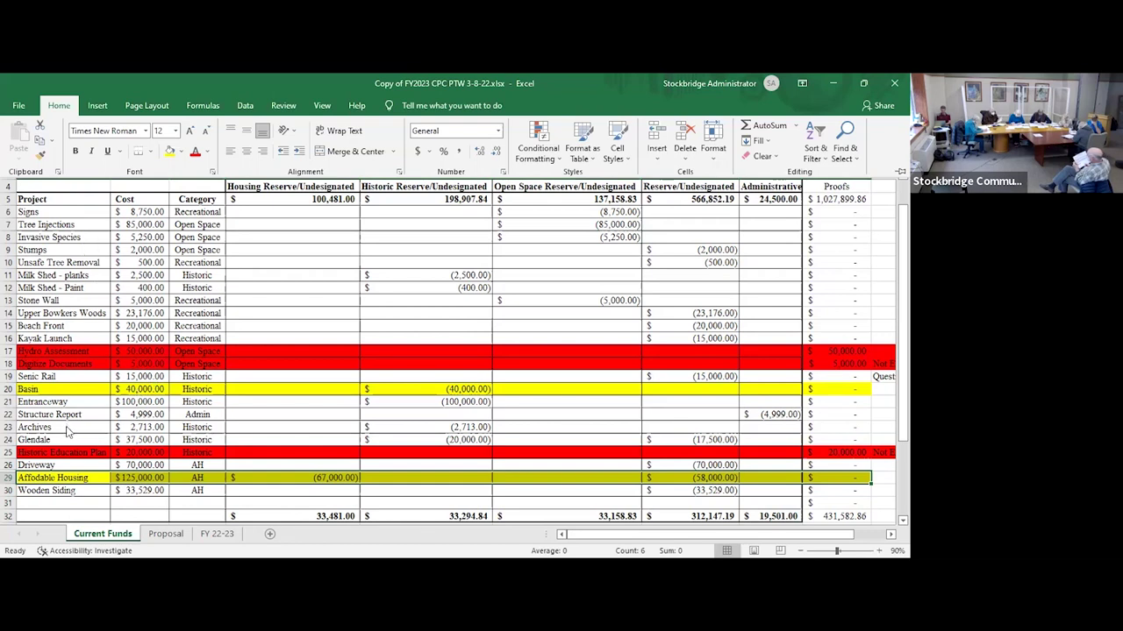
- Highlight the Archives project row, A23:I23, with a yellow fill
{"action": "key", "text": "ctrl+F1"}
{"action": "left_click_drag", "start_coordinate": [87, 429], "coordinate": [822, 429]}
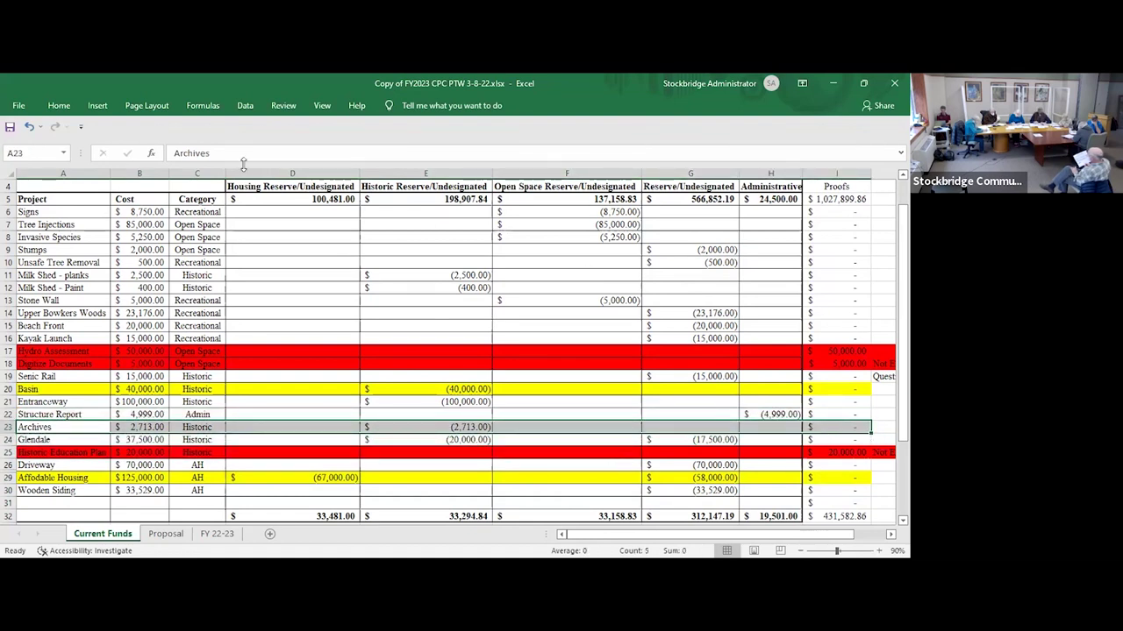
{"action": "left_click", "coordinate": [59, 106]}
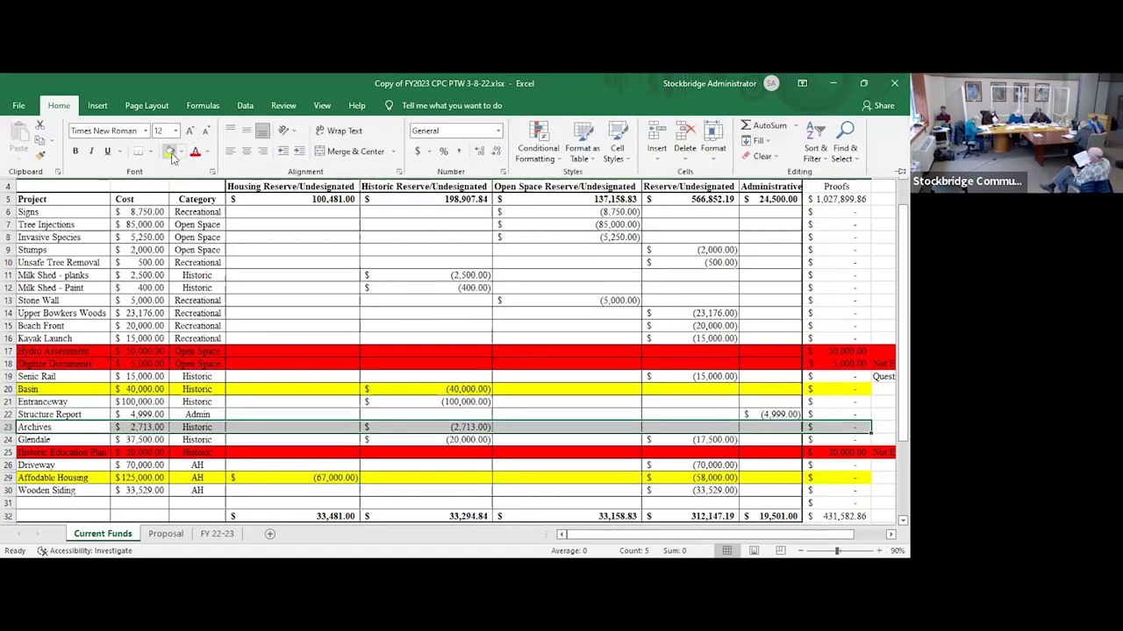
{"action": "left_click", "coordinate": [170, 152]}
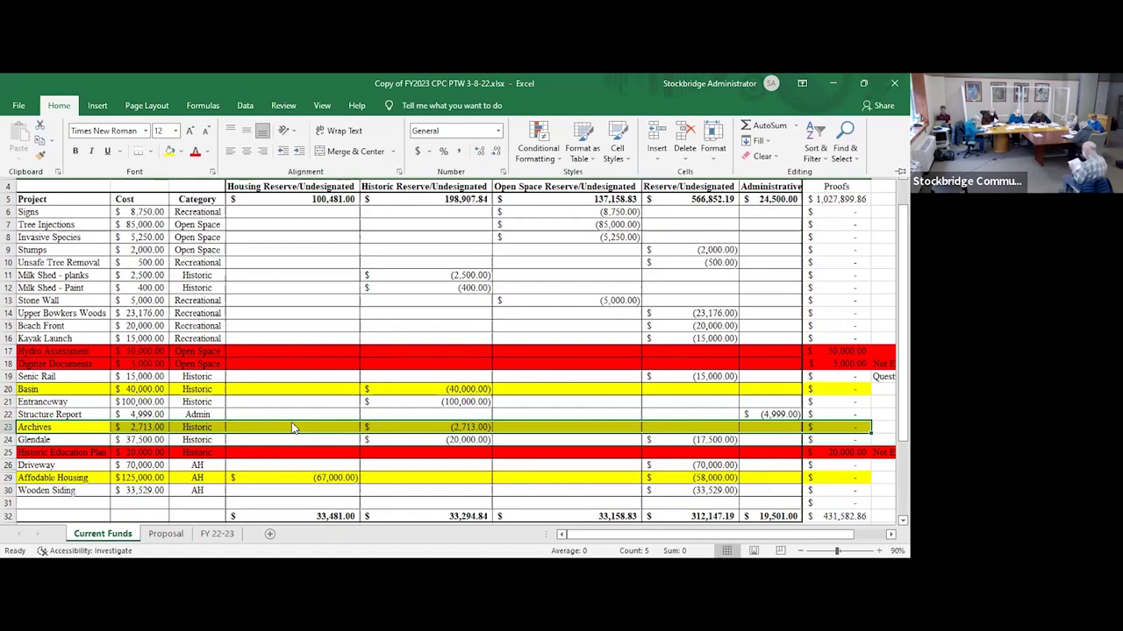
- Undo the yellow fills on the Archives, Affodable Housing and Basin rows
{"action": "left_click", "coordinate": [65, 212]}
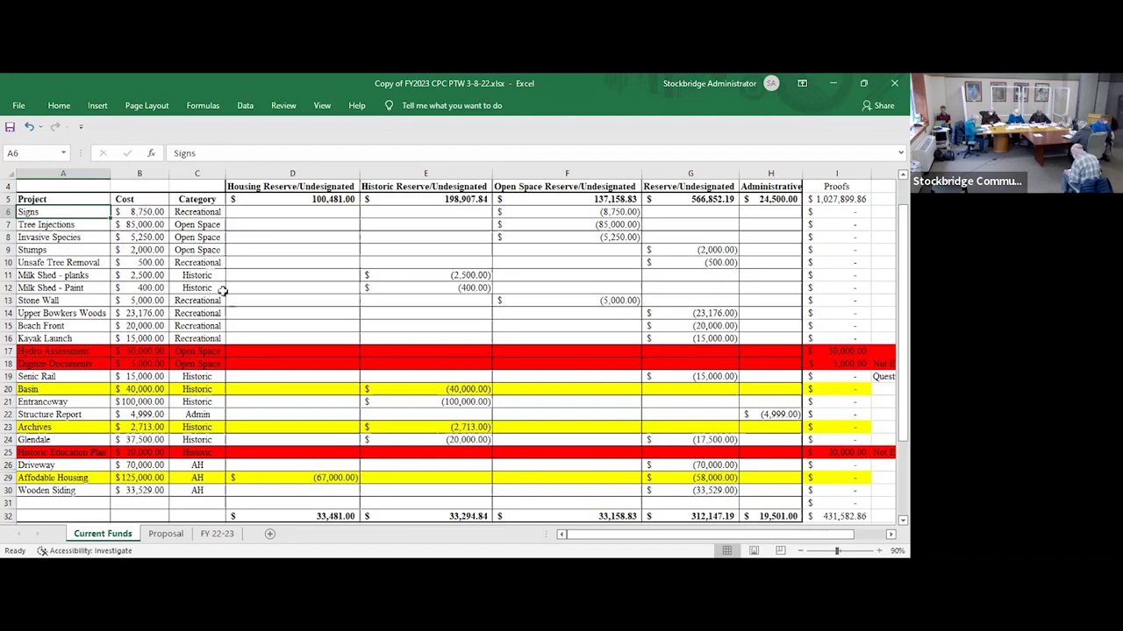
{"action": "left_click", "coordinate": [29, 129]}
{"action": "left_click", "coordinate": [29, 129]}
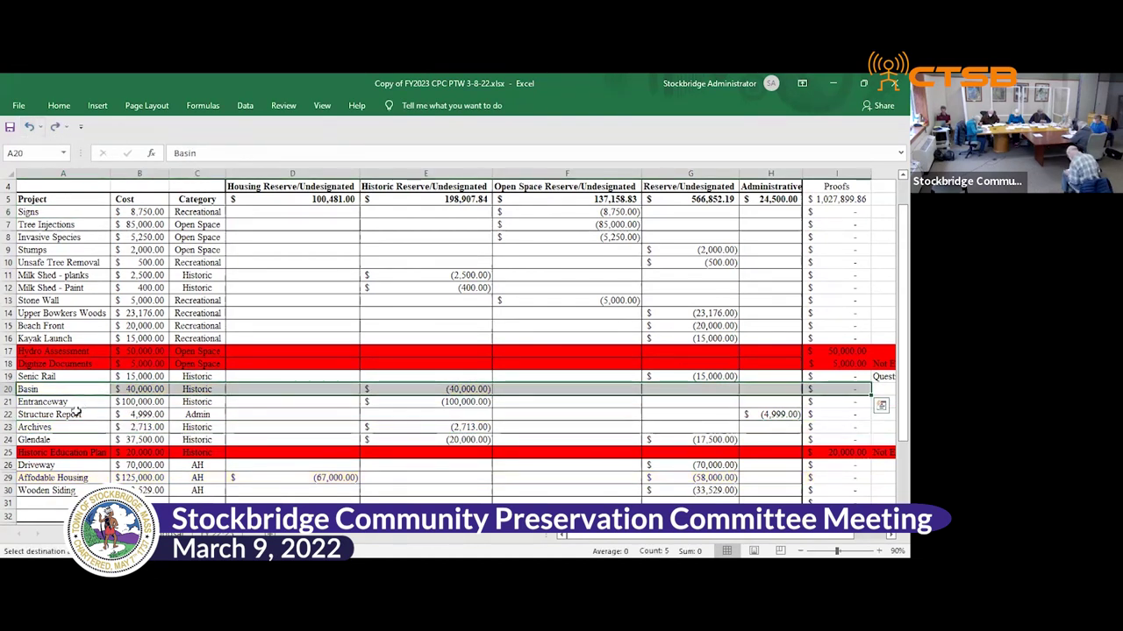
- Highlight the Structure Report project row, A22:I22, with a yellow fill
{"action": "left_click_drag", "start_coordinate": [70, 414], "coordinate": [838, 414]}
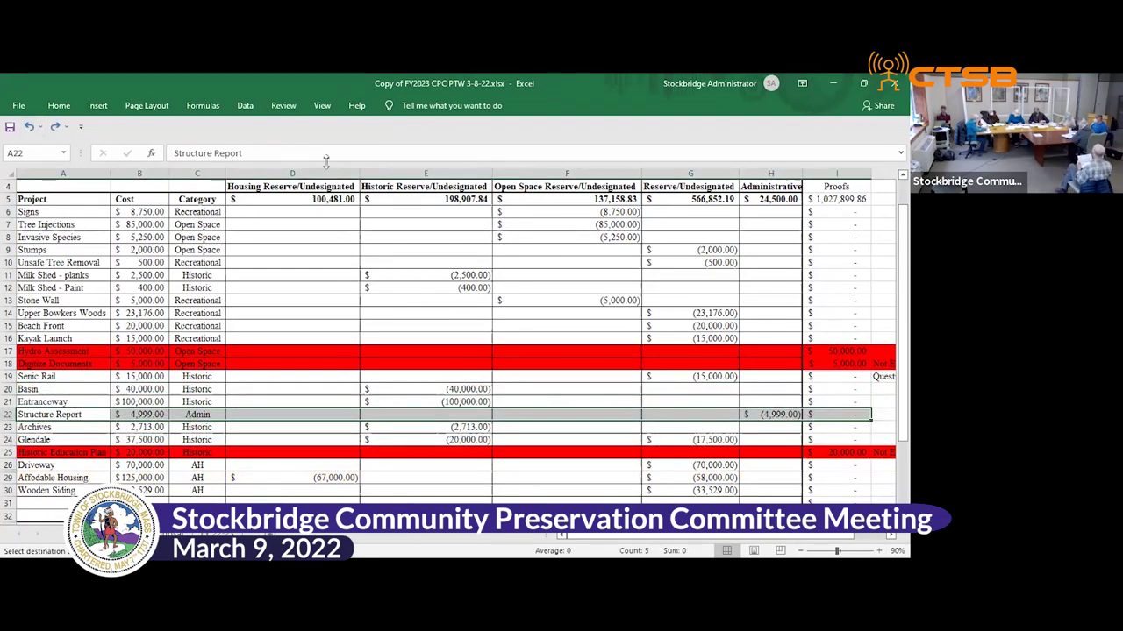
{"action": "left_click", "coordinate": [58, 107]}
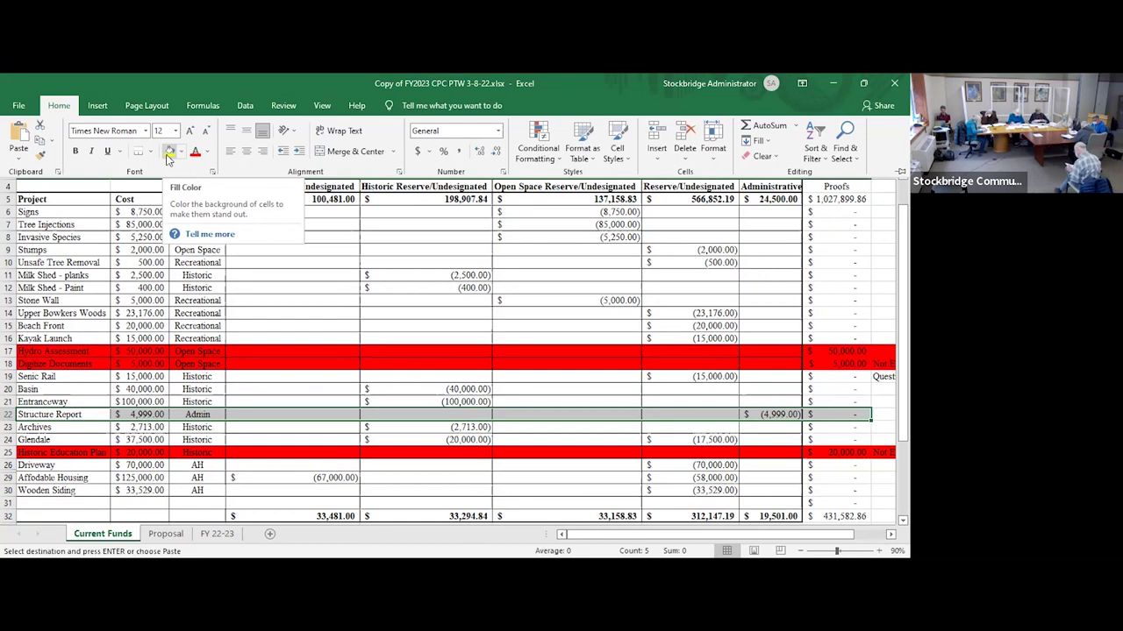
{"action": "left_click", "coordinate": [168, 154]}
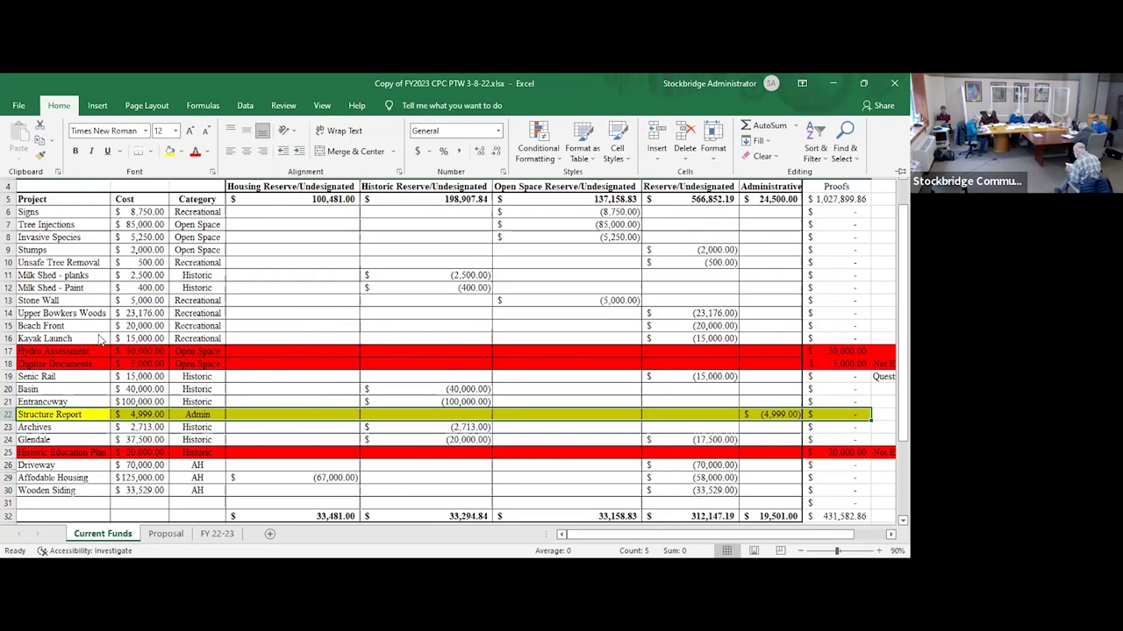
- Highlight the Driveway project row, A26:I26, with a yellow fill
{"action": "left_click", "coordinate": [54, 467]}
{"action": "left_click_drag", "start_coordinate": [100, 465], "coordinate": [812, 467]}
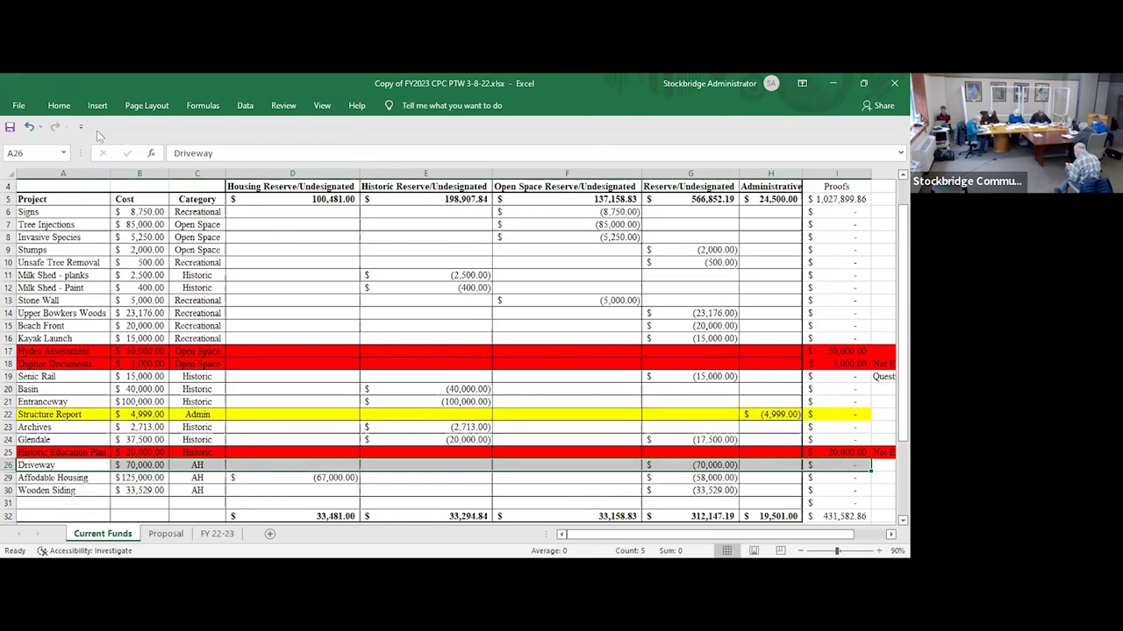
{"action": "left_click", "coordinate": [58, 106]}
{"action": "left_click", "coordinate": [170, 155]}
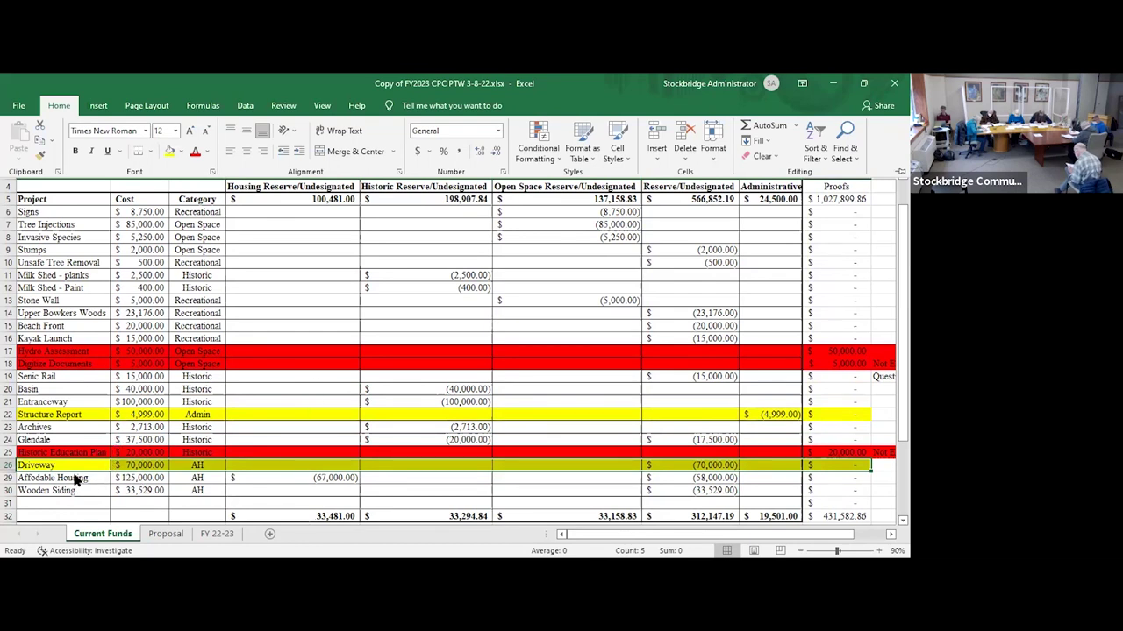
- Highlight the Wooden Siding project row, A30:I30, with a yellow fill
{"action": "left_click_drag", "start_coordinate": [74, 479], "coordinate": [818, 478]}
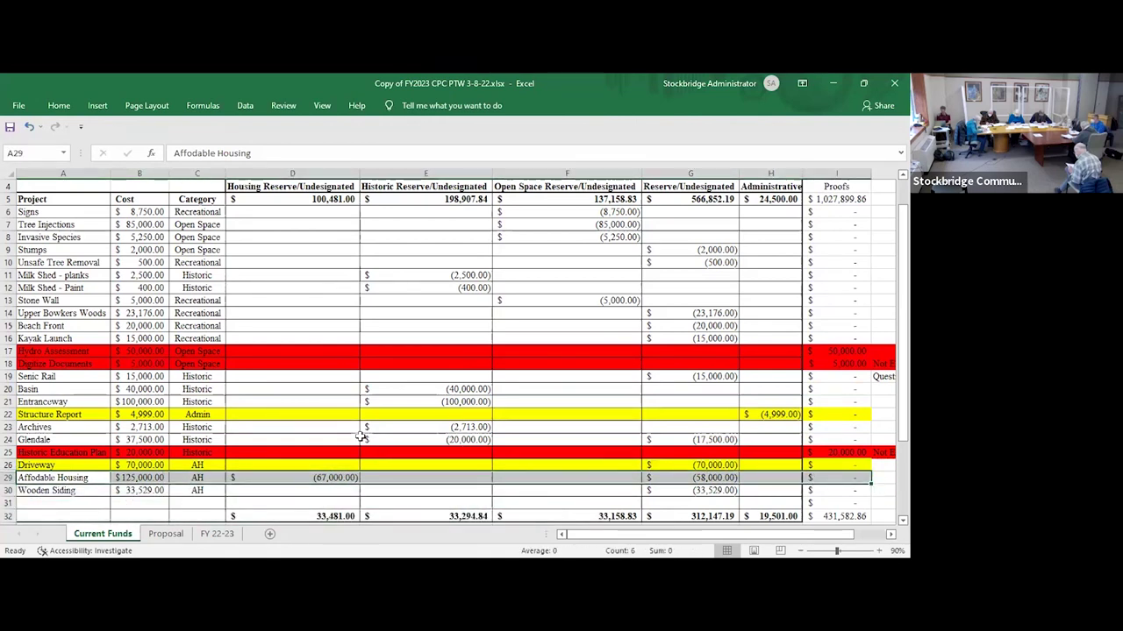
{"action": "left_click_drag", "start_coordinate": [82, 490], "coordinate": [31, 489]}
{"action": "left_click", "coordinate": [831, 498]}
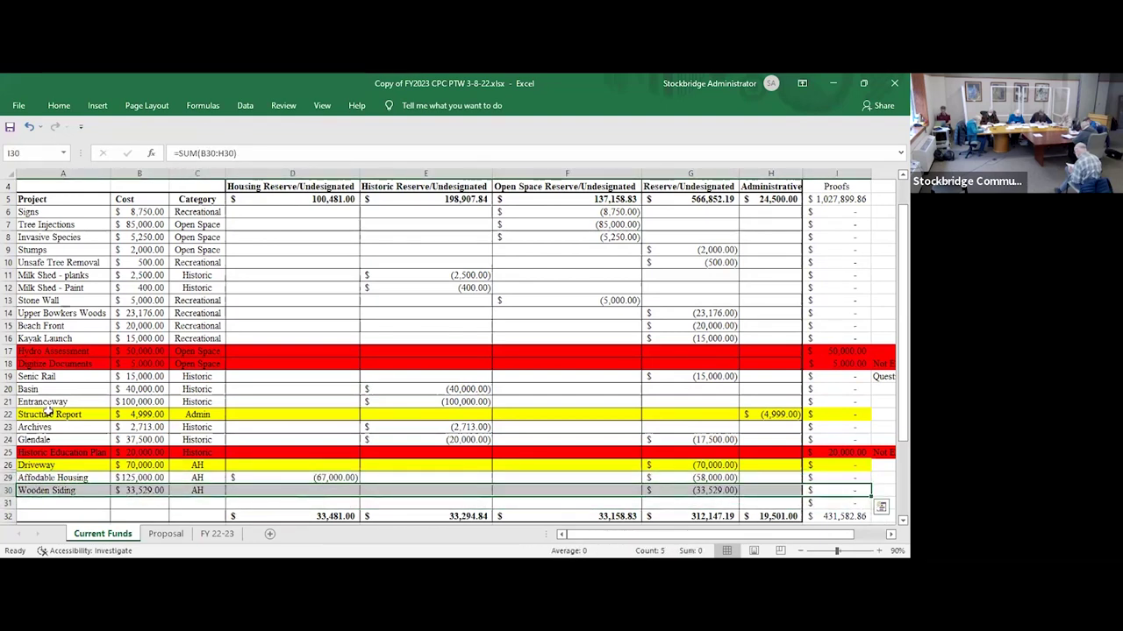
{"action": "left_click", "coordinate": [60, 107]}
{"action": "left_click", "coordinate": [171, 151]}
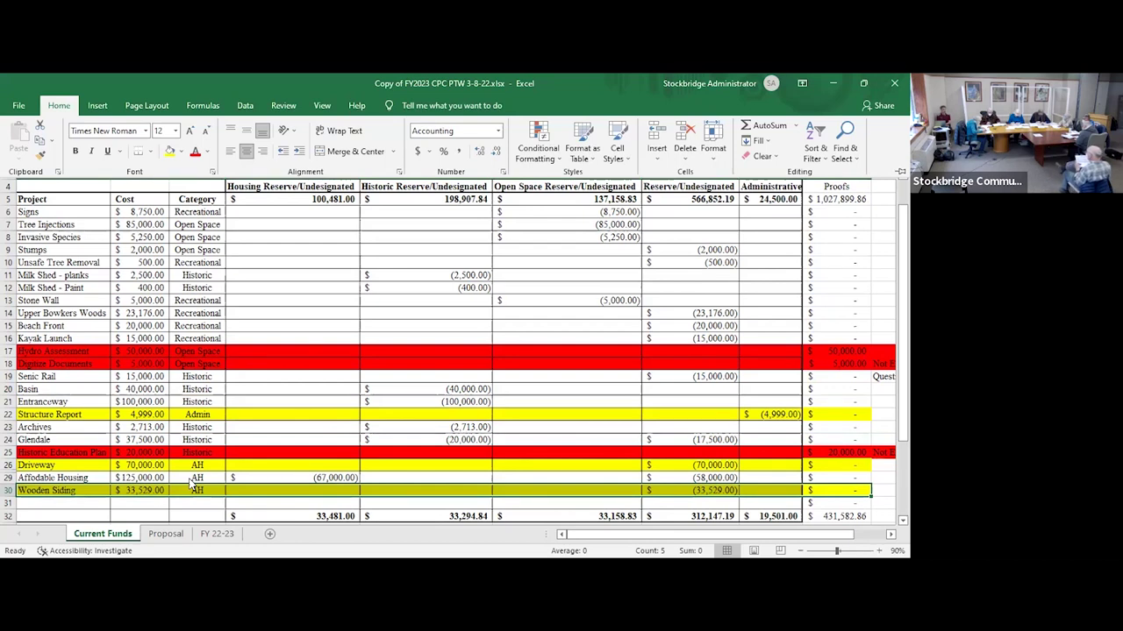
{"action": "left_click", "coordinate": [326, 492]}
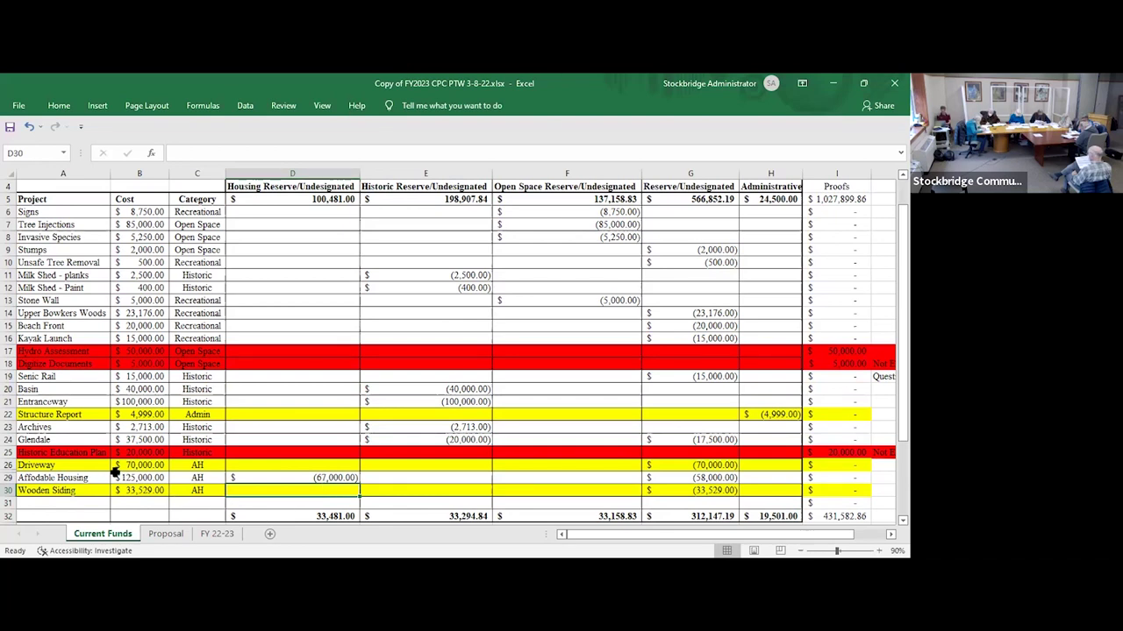
- Apply the same yellow fill to the Affodable Housing row, A29:I29, between the Driveway and Wooden Siding rows
{"action": "left_click_drag", "start_coordinate": [72, 479], "coordinate": [842, 478]}
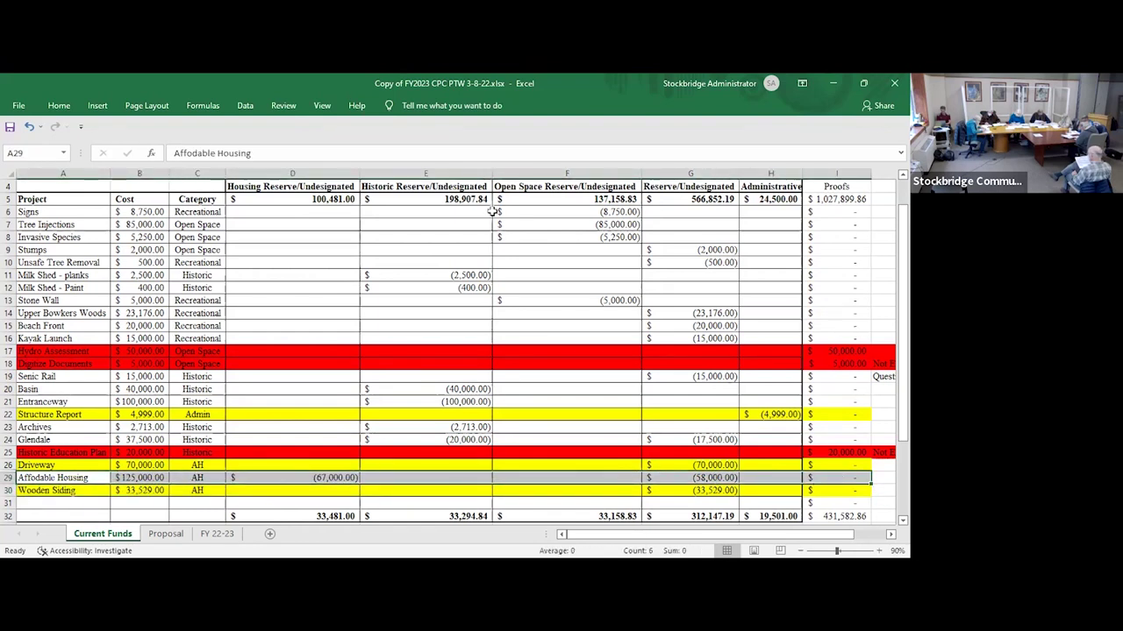
{"action": "left_click", "coordinate": [62, 106]}
{"action": "left_click", "coordinate": [170, 152]}
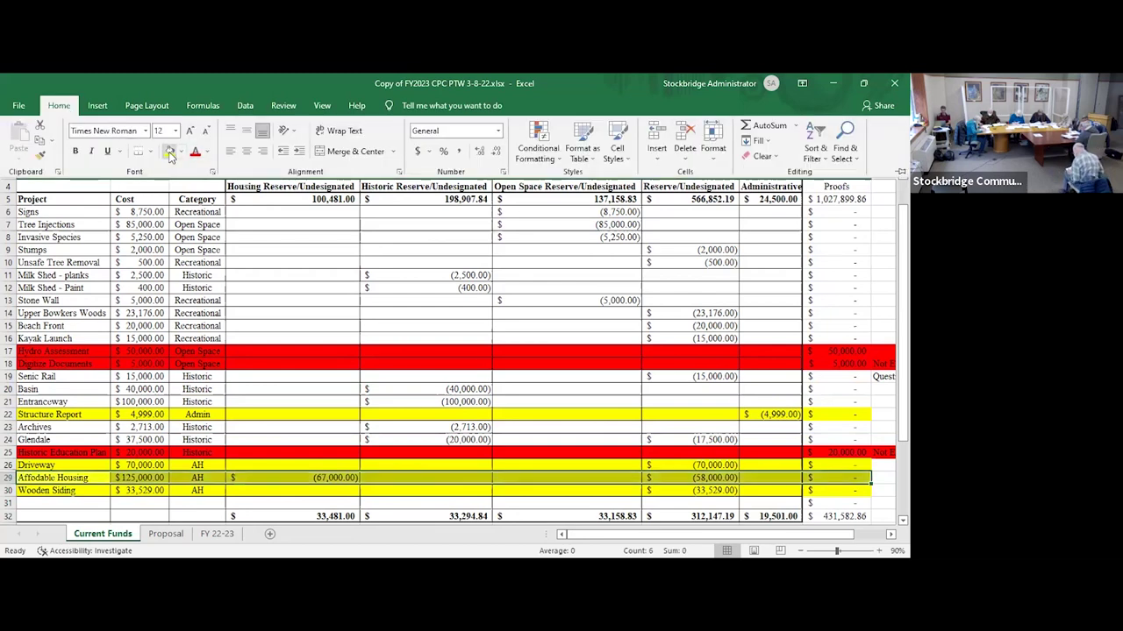
{"action": "left_click", "coordinate": [321, 463]}
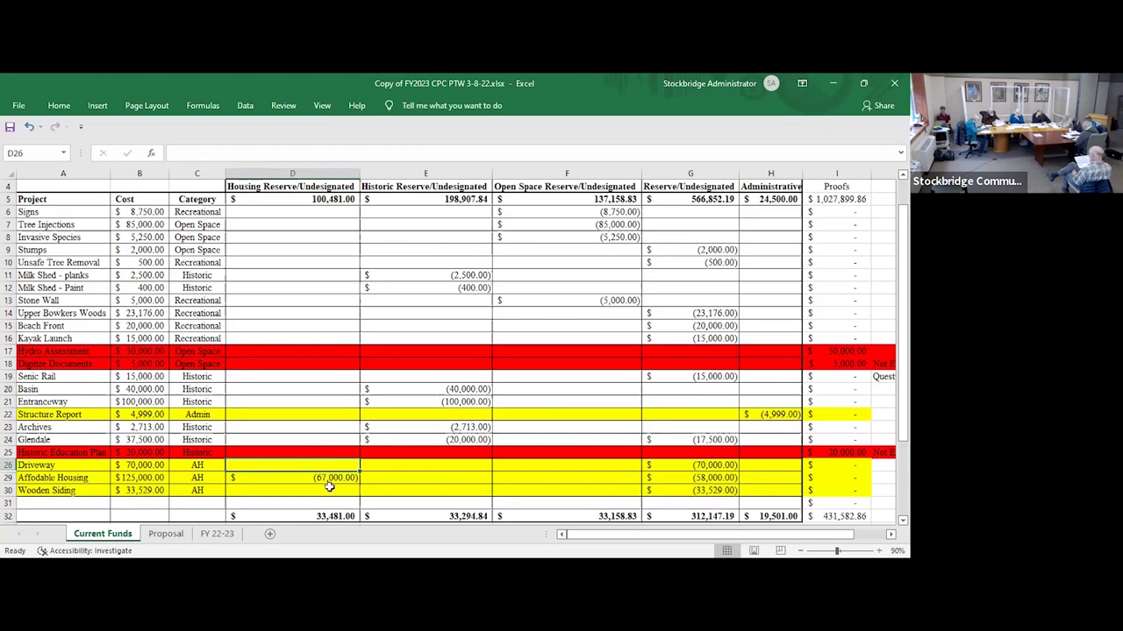
{"action": "left_click", "coordinate": [322, 478]}
{"action": "left_click", "coordinate": [324, 492]}
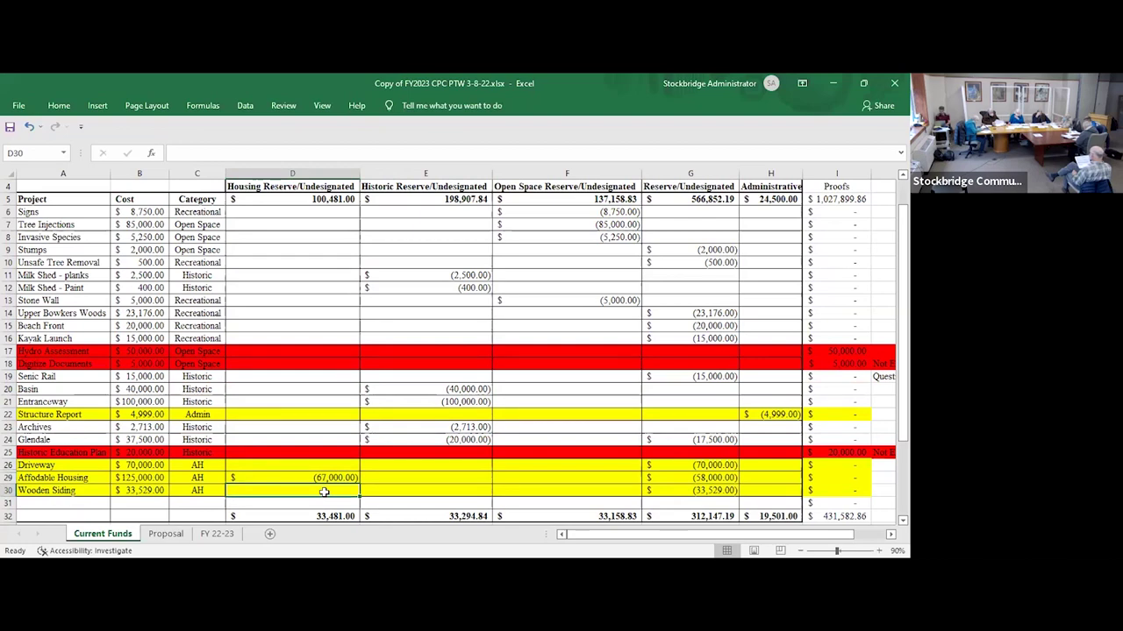
{"action": "key", "text": "F8"}
{"action": "key", "text": "Page_Down"}
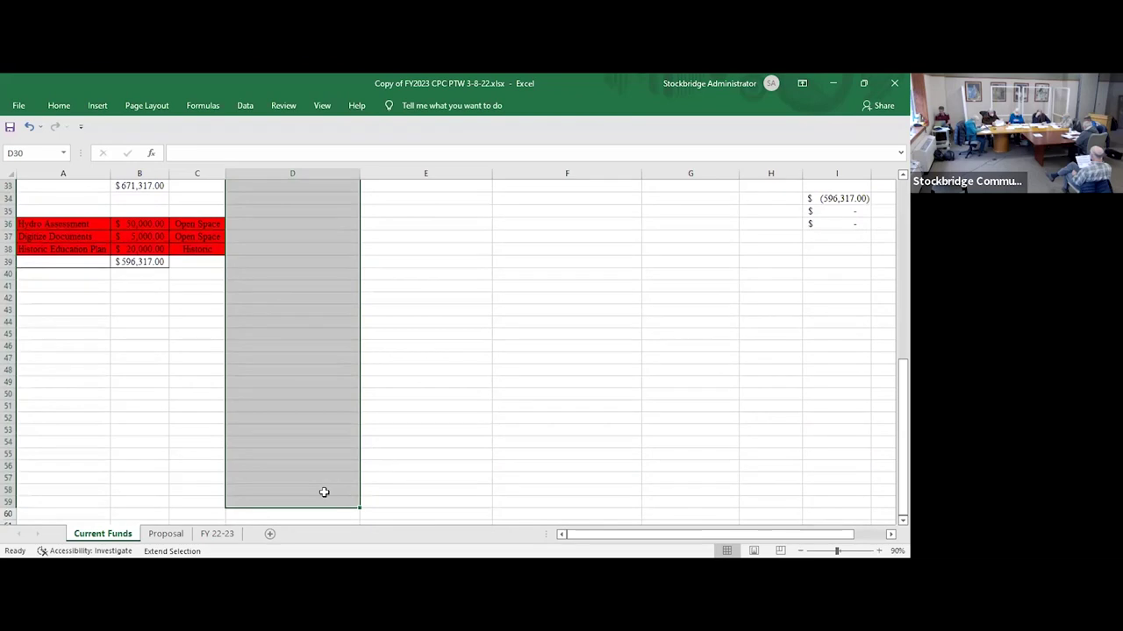
{"action": "left_click", "coordinate": [395, 450]}
{"action": "right_click", "coordinate": [395, 450]}
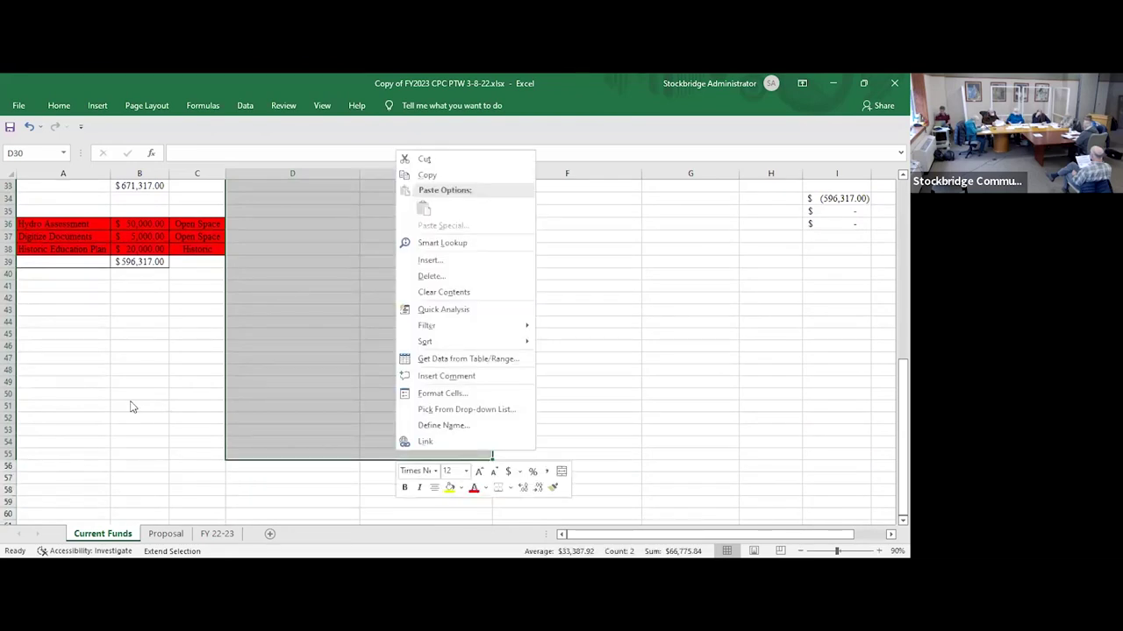
- Dismiss the open context menu and return from the blank cells to the project rows
{"action": "key", "text": "Escape"}
{"action": "key", "text": "Up"}
{"action": "key", "text": "Up"}
{"action": "key", "text": "Up"}
{"action": "key", "text": "Up"}
{"action": "key", "text": "Up"}
{"action": "key", "text": "Up"}
{"action": "key", "text": "Up"}
{"action": "key", "text": "Up"}
{"action": "key", "text": "Up"}
{"action": "key", "text": "Up"}
{"action": "key", "text": "Up"}
{"action": "key", "text": "Up"}
{"action": "key", "text": "Up"}
{"action": "key", "text": "Up"}
{"action": "key", "text": "Up"}
{"action": "key", "text": "Up"}
{"action": "key", "text": "Up"}
{"action": "key", "text": "Up"}
{"action": "key", "text": "Up"}
{"action": "key", "text": "Up"}
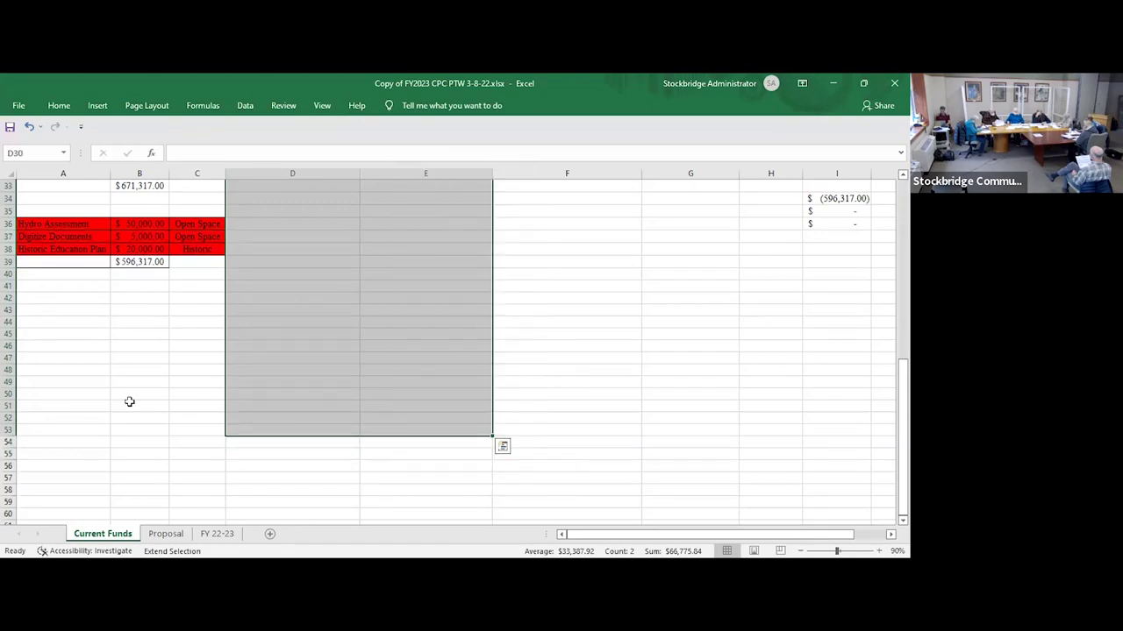
{"action": "key", "text": "Up"}
{"action": "key", "text": "Up"}
{"action": "key", "text": "Up"}
{"action": "key", "text": "Up"}
{"action": "key", "text": "Up"}
{"action": "key", "text": "Up"}
{"action": "key", "text": "Up"}
{"action": "key", "text": "Up"}
{"action": "key", "text": "Up"}
{"action": "key", "text": "Up"}
{"action": "key", "text": "Up"}
{"action": "key", "text": "Up"}
{"action": "key", "text": "Up"}
{"action": "key", "text": "Up"}
{"action": "key", "text": "Up"}
{"action": "key", "text": "Up"}
{"action": "key", "text": "Up"}
{"action": "key", "text": "Up"}
{"action": "key", "text": "Up"}
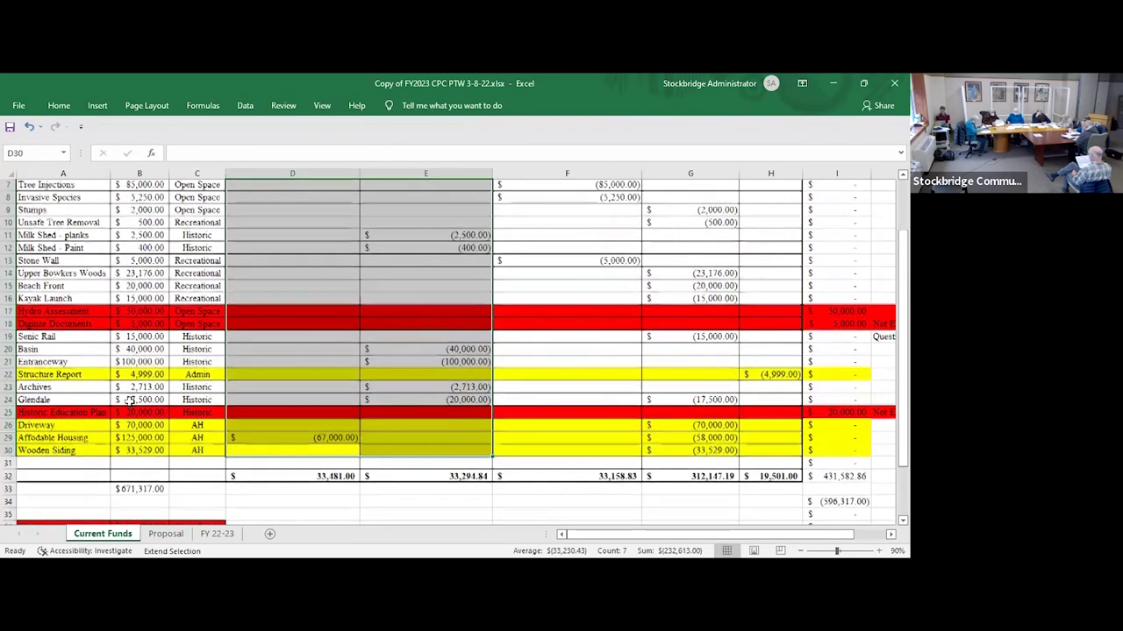
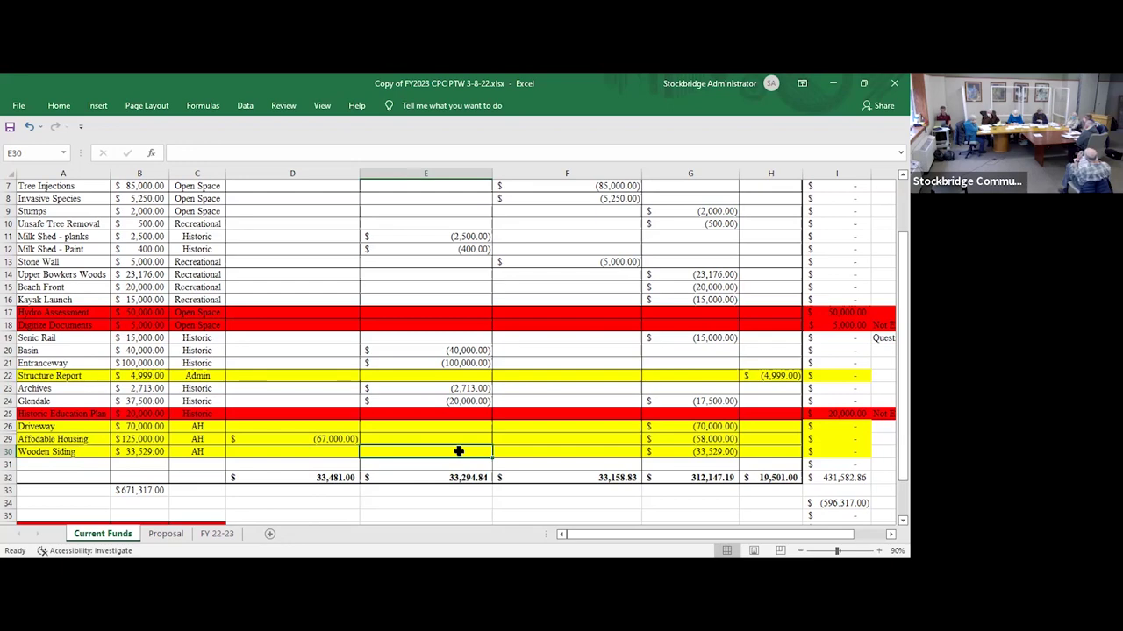
- Go up to the category headings and examine the Historic Reserve/Undesignated opening balance in E5
{"action": "key", "text": "Up"}
{"action": "key", "text": "Up"}
{"action": "key", "text": "Up"}
{"action": "key", "text": "Up"}
{"action": "key", "text": "Up"}
{"action": "key", "text": "Up"}
{"action": "key", "text": "Up"}
{"action": "key", "text": "Up"}
{"action": "key", "text": "Up"}
{"action": "key", "text": "Up"}
{"action": "key", "text": "Up"}
{"action": "key", "text": "Up"}
{"action": "key", "text": "Up"}
{"action": "key", "text": "Up"}
{"action": "key", "text": "Up"}
{"action": "key", "text": "Up"}
{"action": "key", "text": "Up"}
{"action": "key", "text": "Up"}
{"action": "key", "text": "Up"}
{"action": "key", "text": "Up"}
{"action": "key", "text": "Up"}
{"action": "key", "text": "Up"}
{"action": "key", "text": "Up"}
{"action": "key", "text": "Up"}
{"action": "key", "text": "Up"}
{"action": "key", "text": "Up"}
{"action": "key", "text": "Up"}
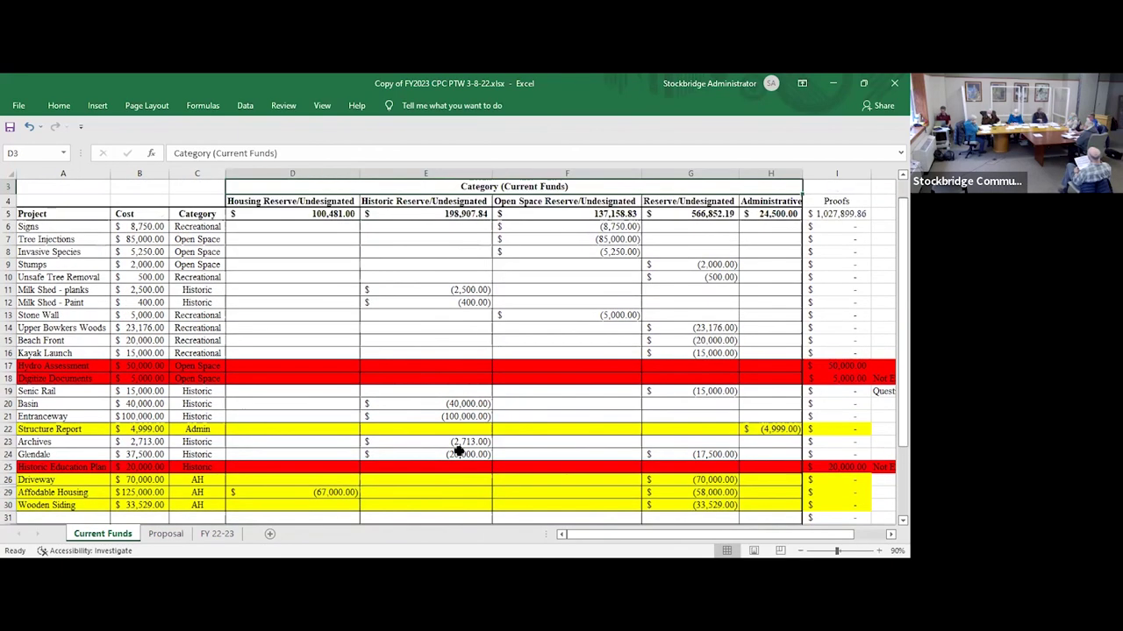
{"action": "key", "text": "Down"}
{"action": "key", "text": "Down"}
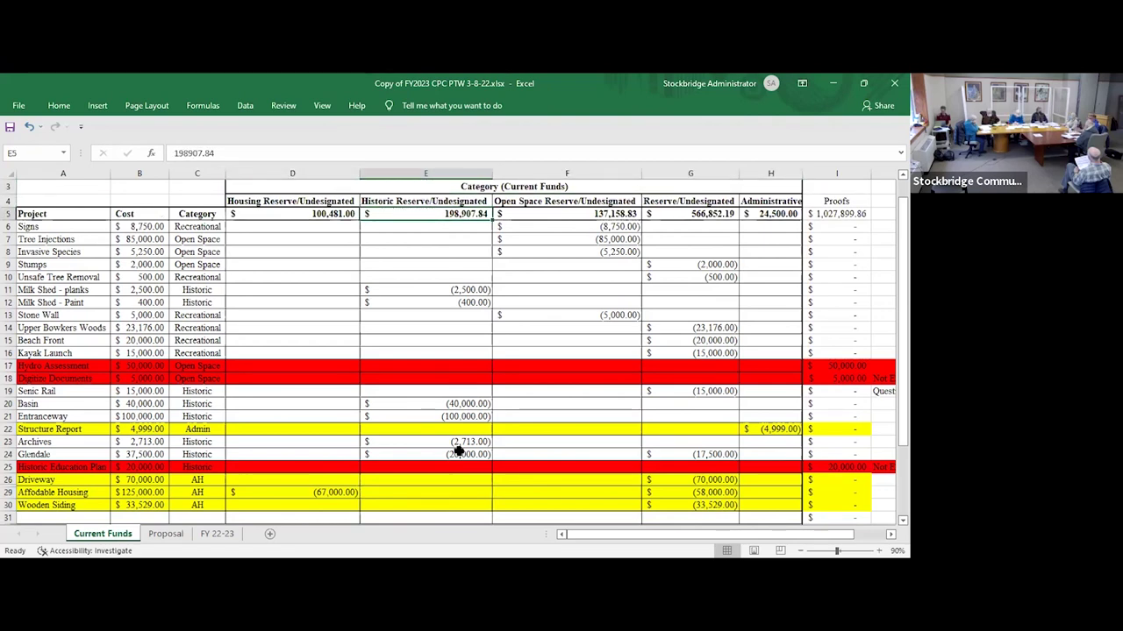
- Examine the Historic Reserve/Undesignated allocations down to the column total in E32
{"action": "key", "text": "Down"}
{"action": "key", "text": "Down"}
{"action": "key", "text": "Down"}
{"action": "key", "text": "Down"}
{"action": "key", "text": "Down"}
{"action": "key", "text": "Down"}
{"action": "key", "text": "Down"}
{"action": "key", "text": "Down"}
{"action": "key", "text": "Down"}
{"action": "key", "text": "Down"}
{"action": "key", "text": "Down"}
{"action": "key", "text": "Down"}
{"action": "key", "text": "Down"}
{"action": "key", "text": "Down"}
{"action": "key", "text": "Down"}
{"action": "key", "text": "Down"}
{"action": "key", "text": "Down"}
{"action": "key", "text": "Down"}
{"action": "key", "text": "Down"}
{"action": "key", "text": "Down"}
{"action": "key", "text": "Down"}
{"action": "key", "text": "Down"}
{"action": "key", "text": "Down"}
{"action": "key", "text": "Down"}
{"action": "key", "text": "Down"}
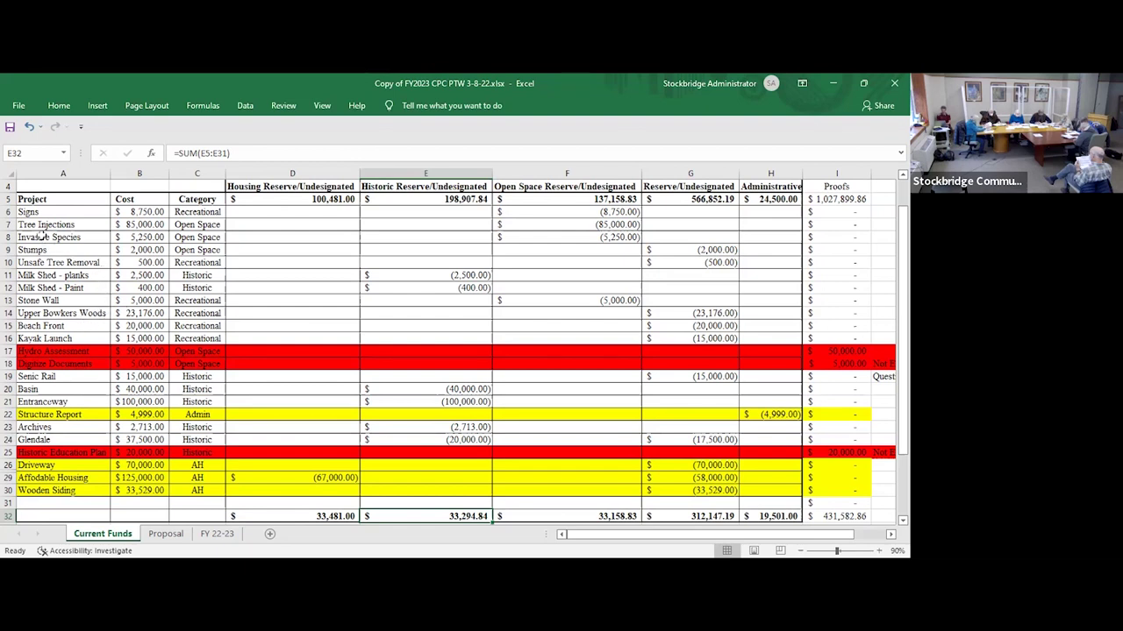
- Highlight the Milk Shed - planks and Milk Shed - Paint rows, A11:I12, with a yellow fill
{"action": "left_click_drag", "start_coordinate": [41, 235], "coordinate": [826, 300]}
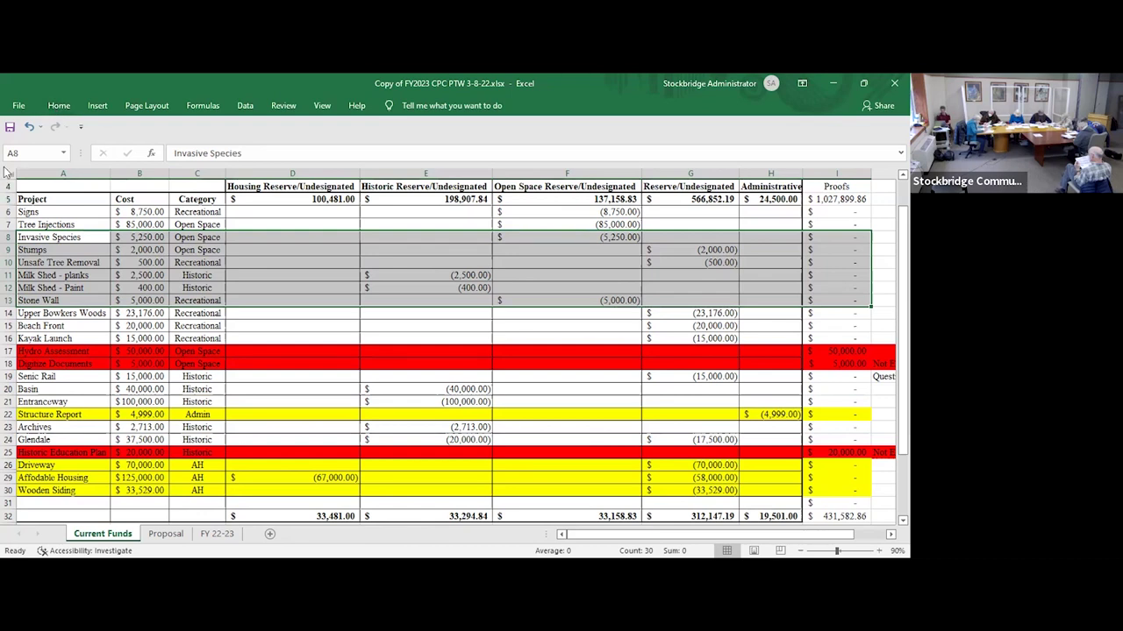
{"action": "left_click", "coordinate": [149, 299]}
{"action": "left_click_drag", "start_coordinate": [43, 277], "coordinate": [810, 288]}
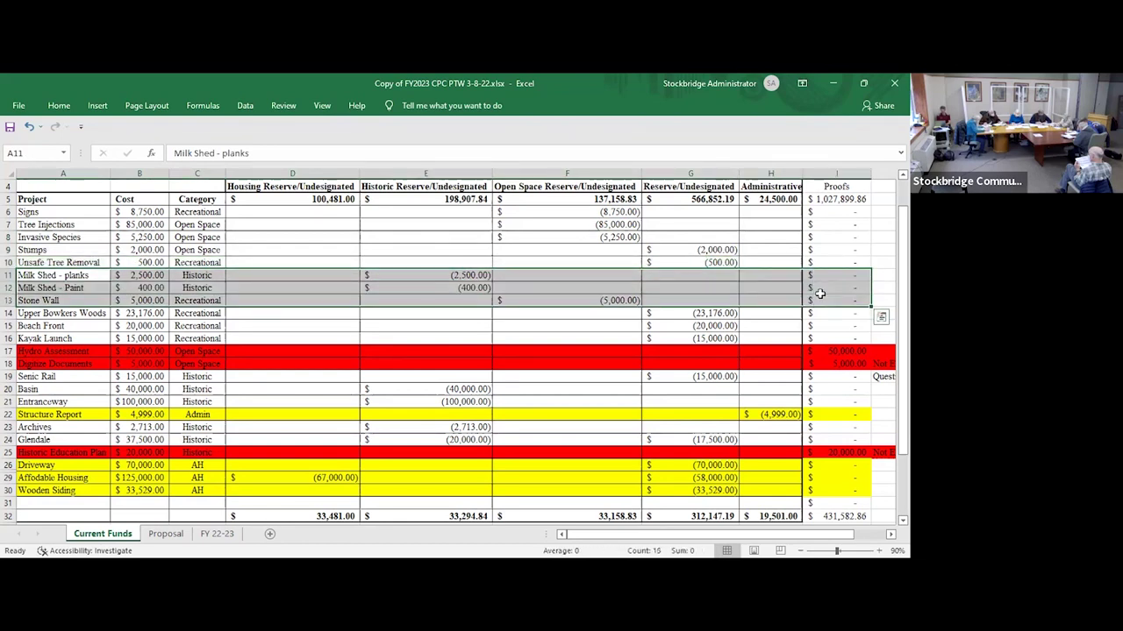
{"action": "left_click", "coordinate": [811, 289]}
{"action": "left_click_drag", "start_coordinate": [66, 277], "coordinate": [855, 287]}
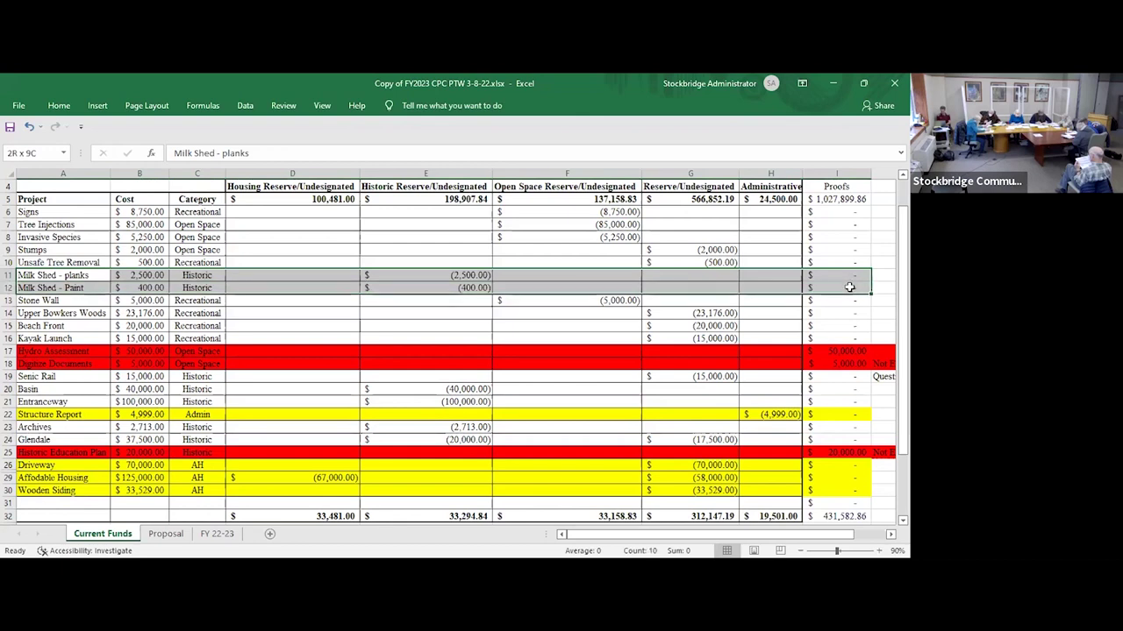
{"action": "left_click", "coordinate": [59, 105]}
{"action": "left_click", "coordinate": [169, 152]}
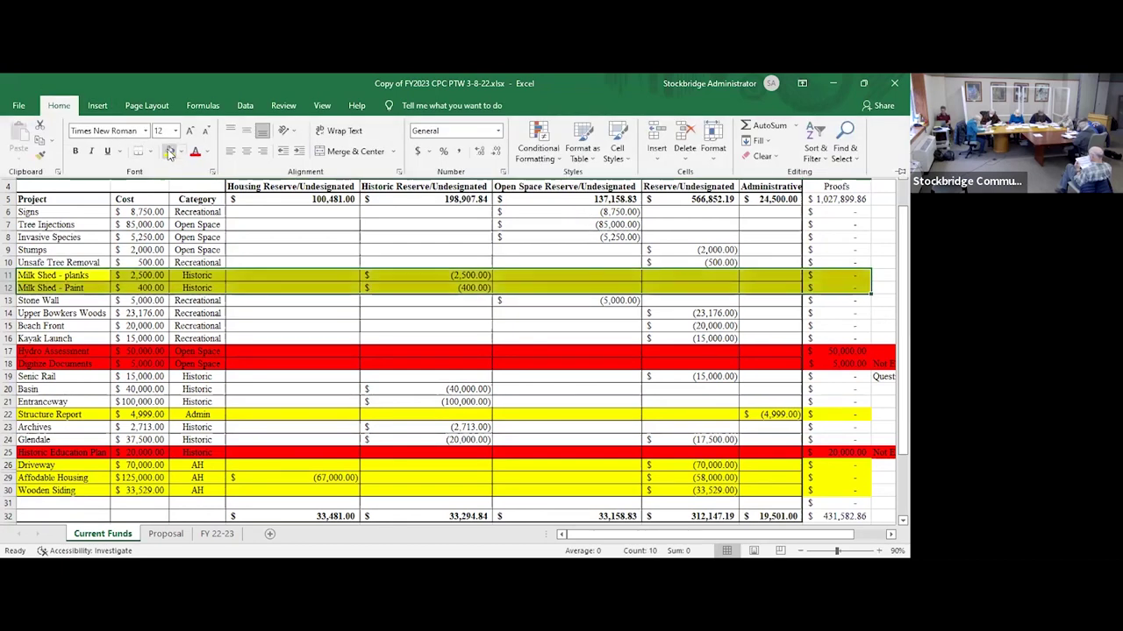
{"action": "left_click", "coordinate": [323, 309]}
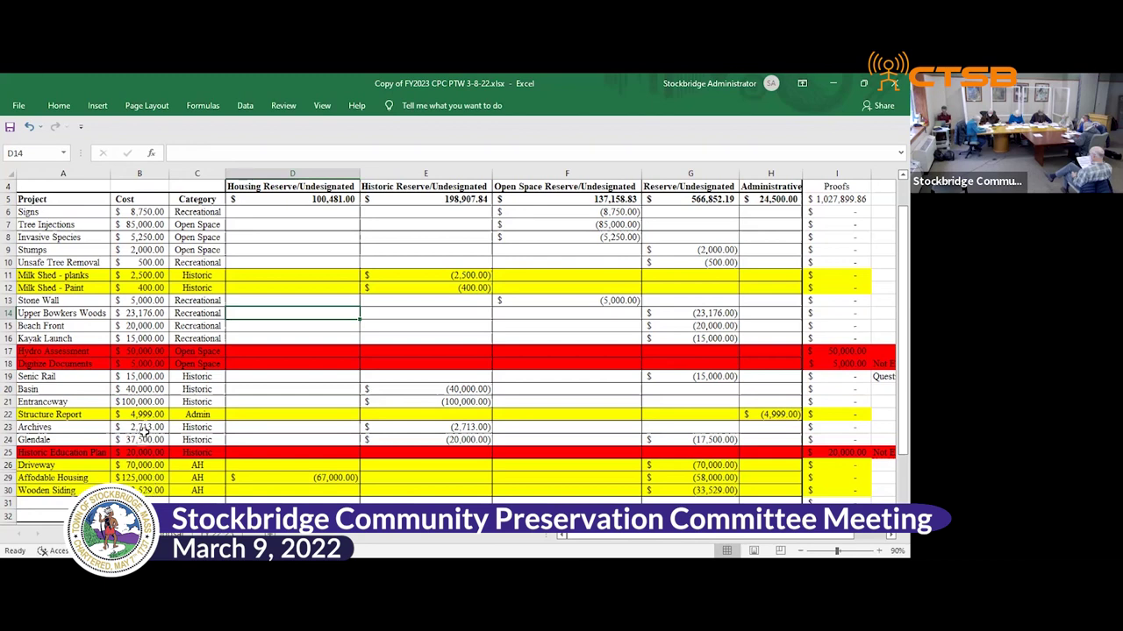
- Highlight the Basin project row, A20:I20, with a yellow fill
{"action": "left_click_drag", "start_coordinate": [67, 390], "coordinate": [820, 389]}
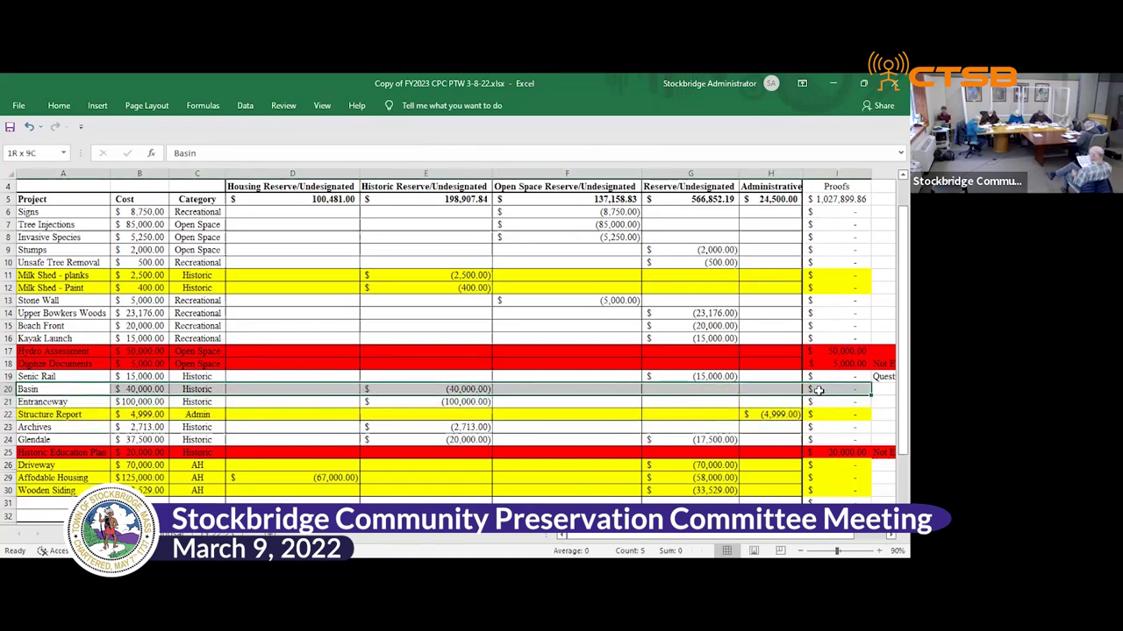
{"action": "left_click", "coordinate": [59, 105]}
{"action": "left_click", "coordinate": [170, 152]}
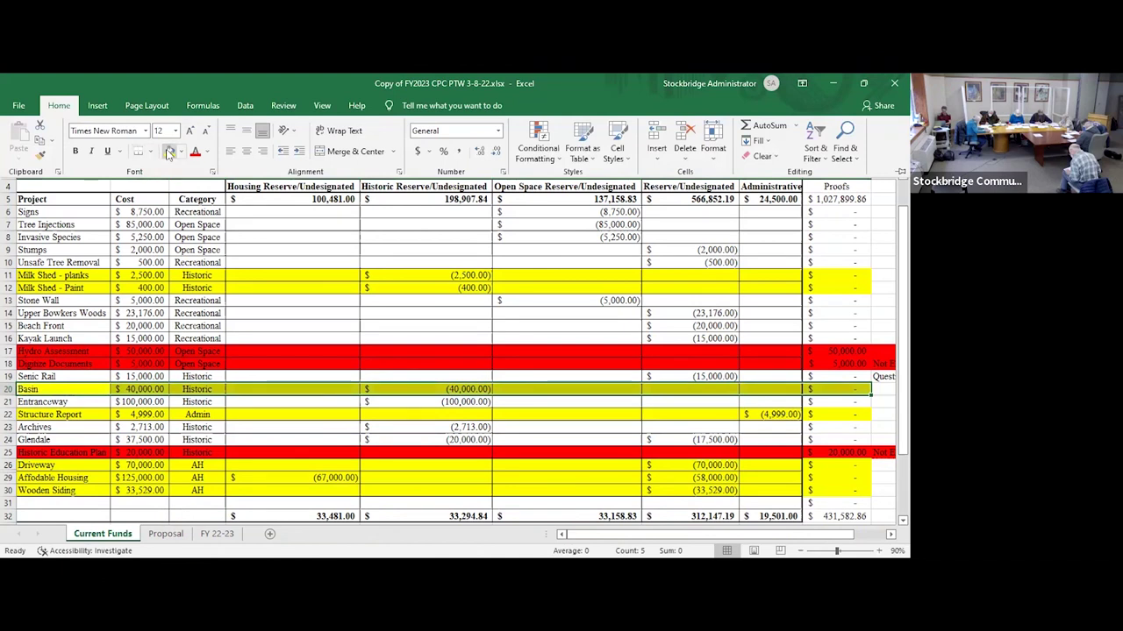
{"action": "left_click", "coordinate": [280, 324]}
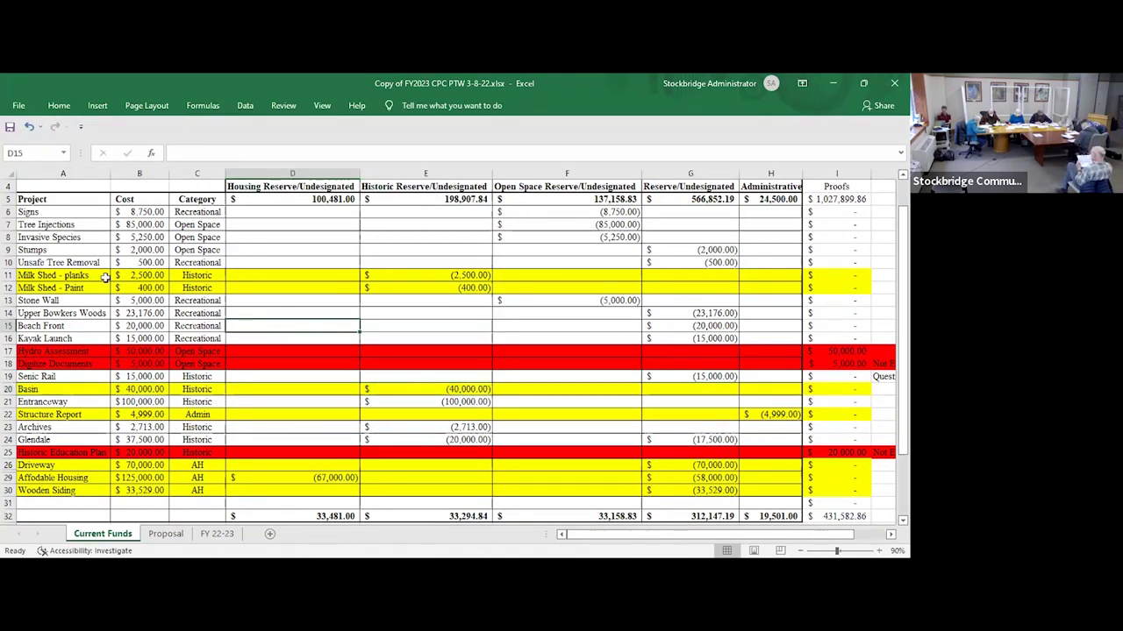
- Highlight the rows from Invasive Species through Stone Wall, A8:I13, with a yellow fill
{"action": "left_click", "coordinate": [50, 250]}
{"action": "left_click_drag", "start_coordinate": [49, 237], "coordinate": [837, 300]}
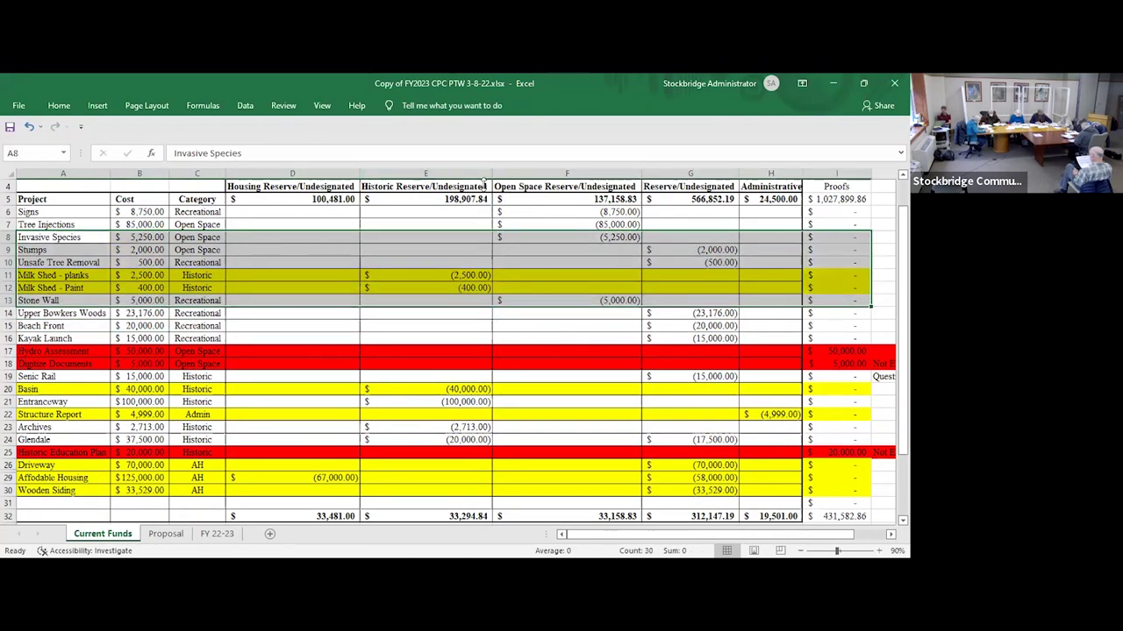
{"action": "left_click", "coordinate": [58, 106]}
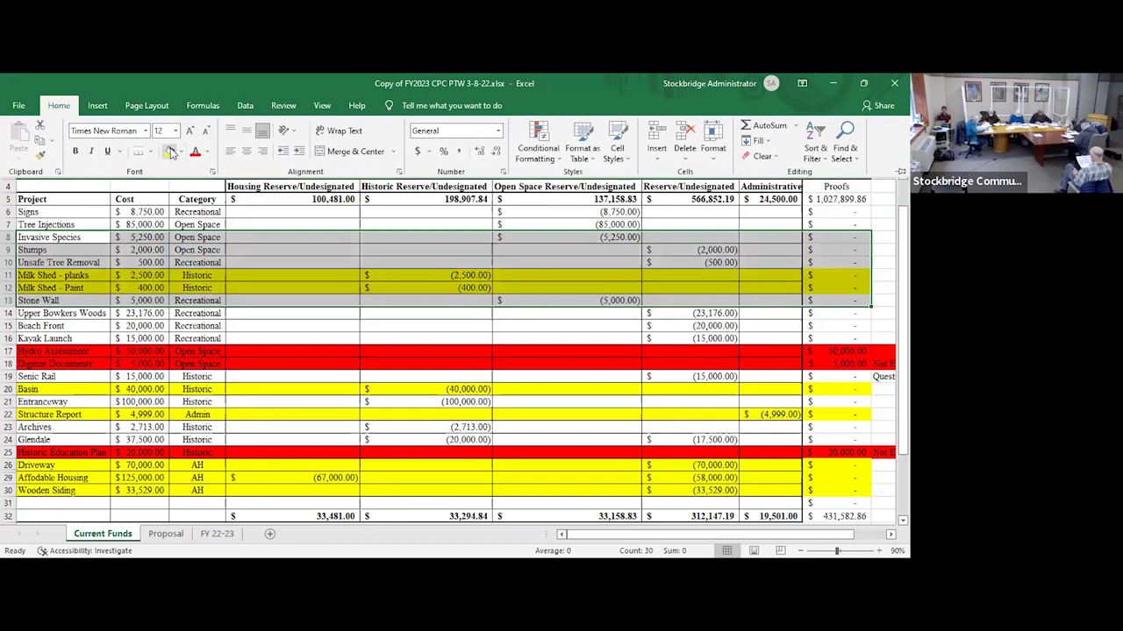
{"action": "left_click", "coordinate": [170, 151]}
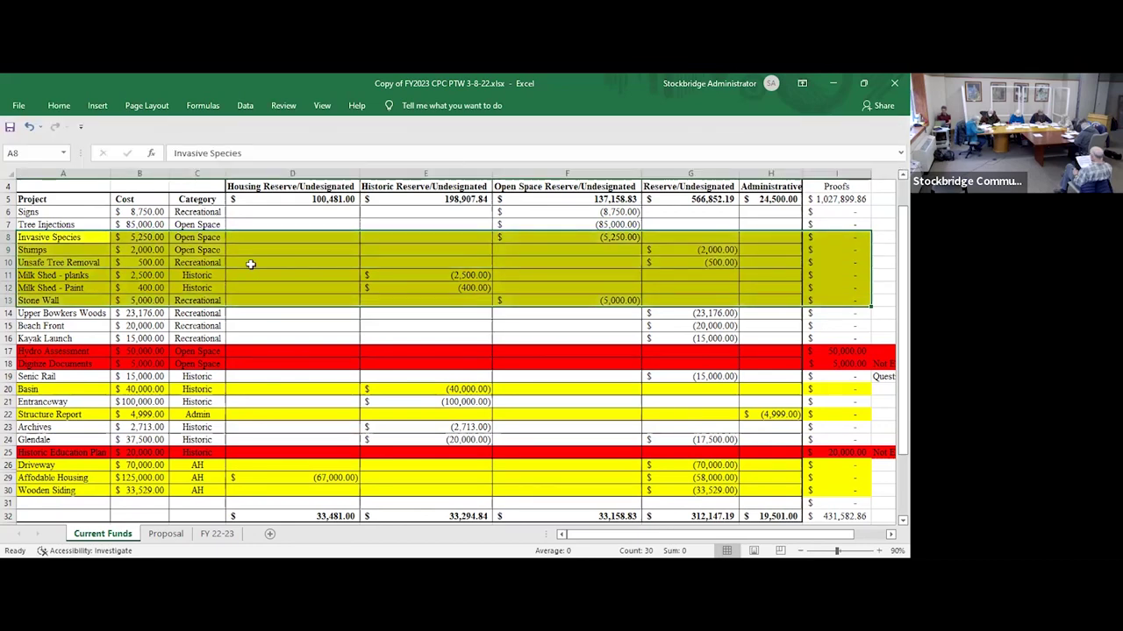
{"action": "left_click", "coordinate": [250, 264]}
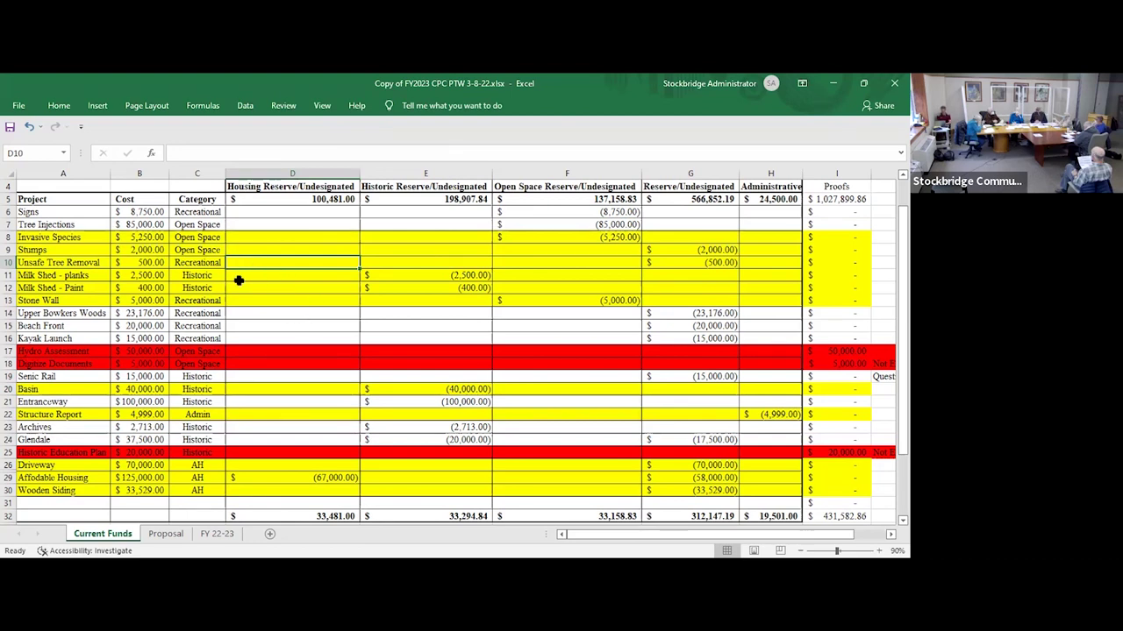
- Clear the Signs project's Open Space allocation in F6 and fill its row, A6:I6, with red
{"action": "left_click", "coordinate": [590, 213]}
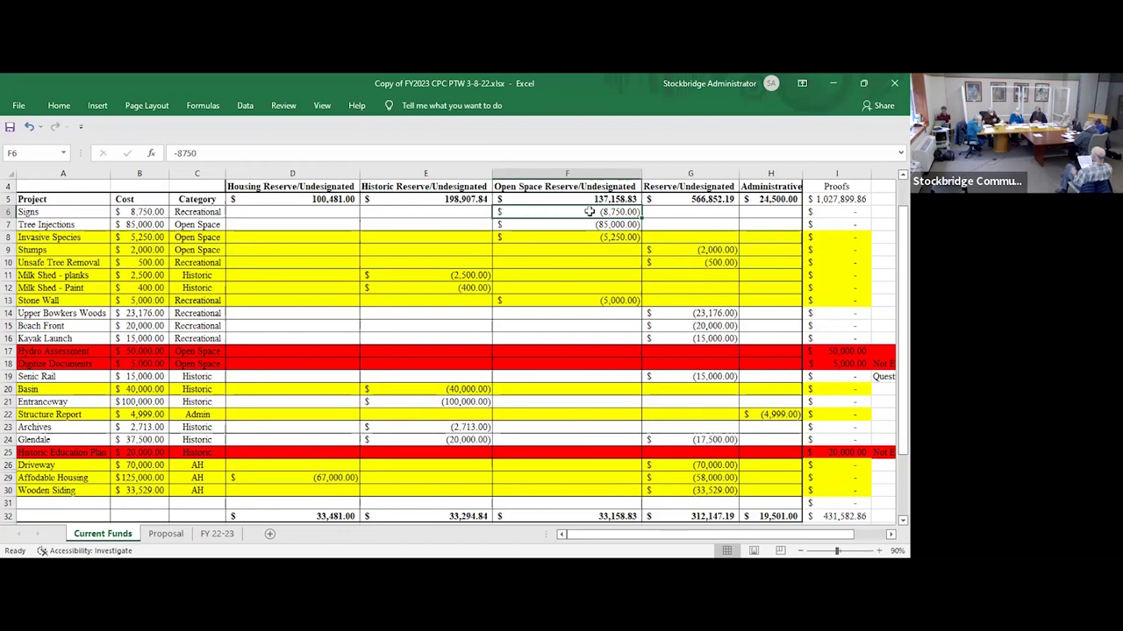
{"action": "key", "text": "Delete"}
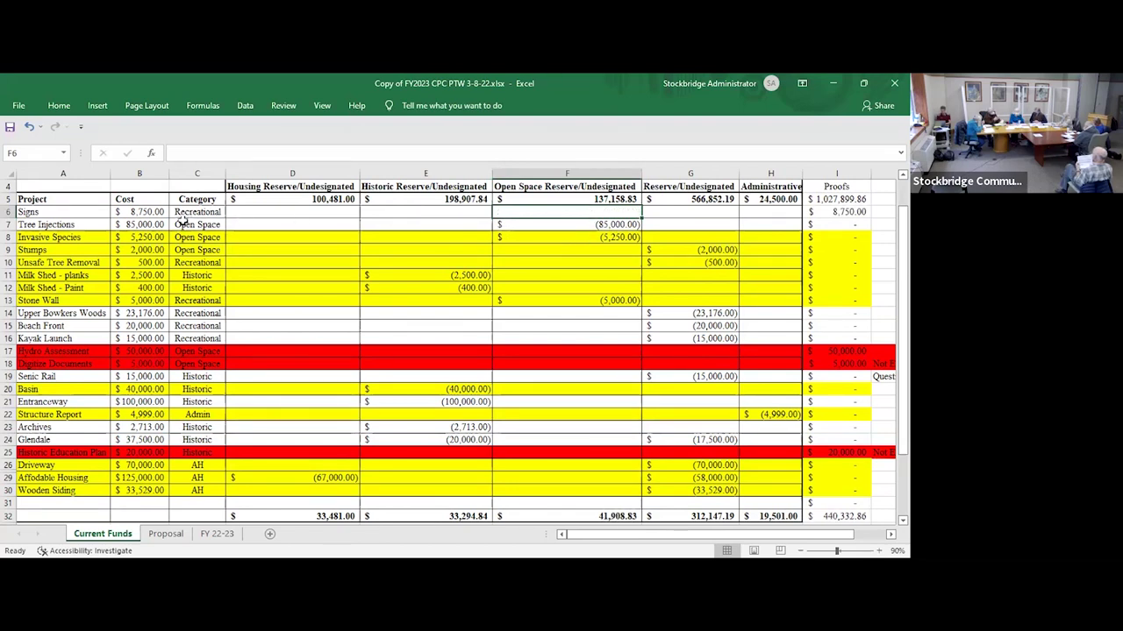
{"action": "left_click", "coordinate": [99, 214]}
{"action": "left_click_drag", "start_coordinate": [99, 214], "coordinate": [837, 213]}
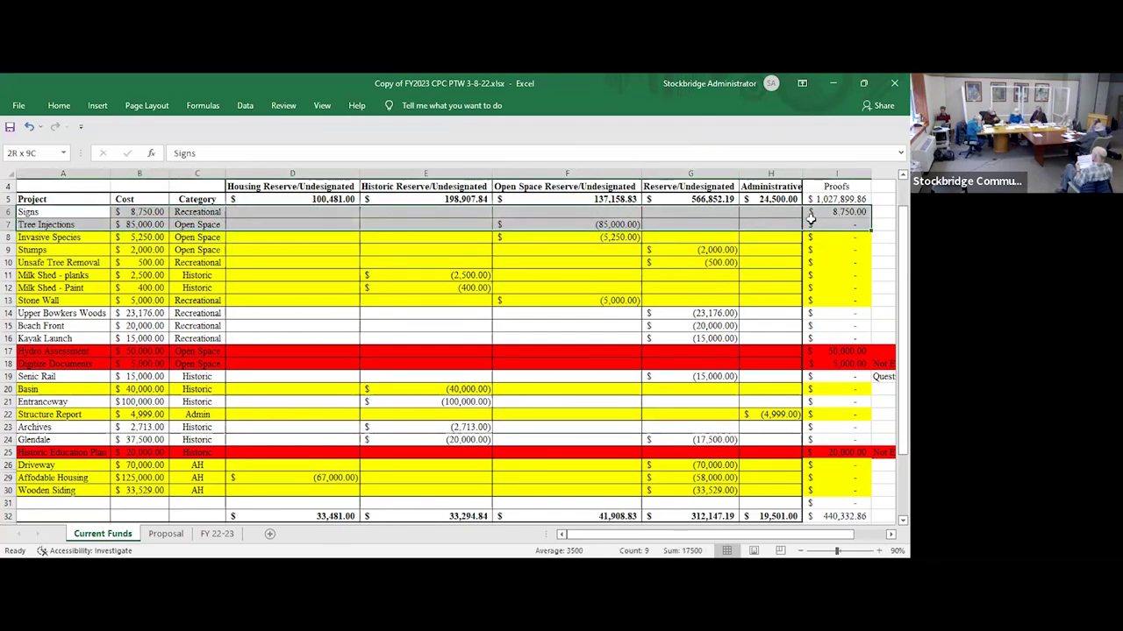
{"action": "left_click", "coordinate": [59, 105]}
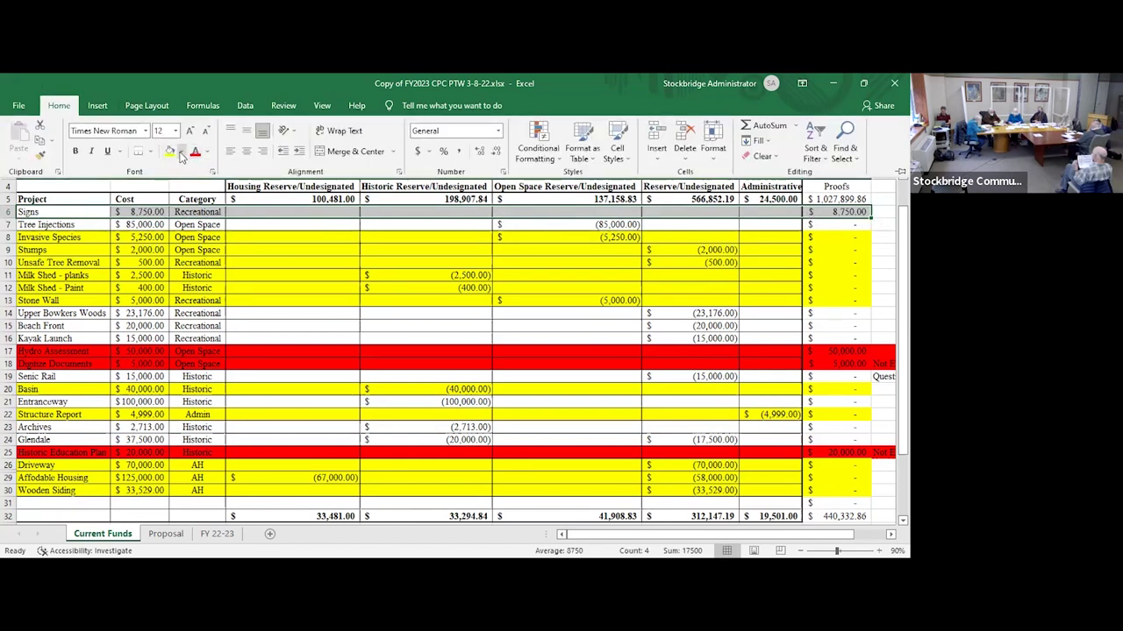
{"action": "left_click", "coordinate": [182, 150]}
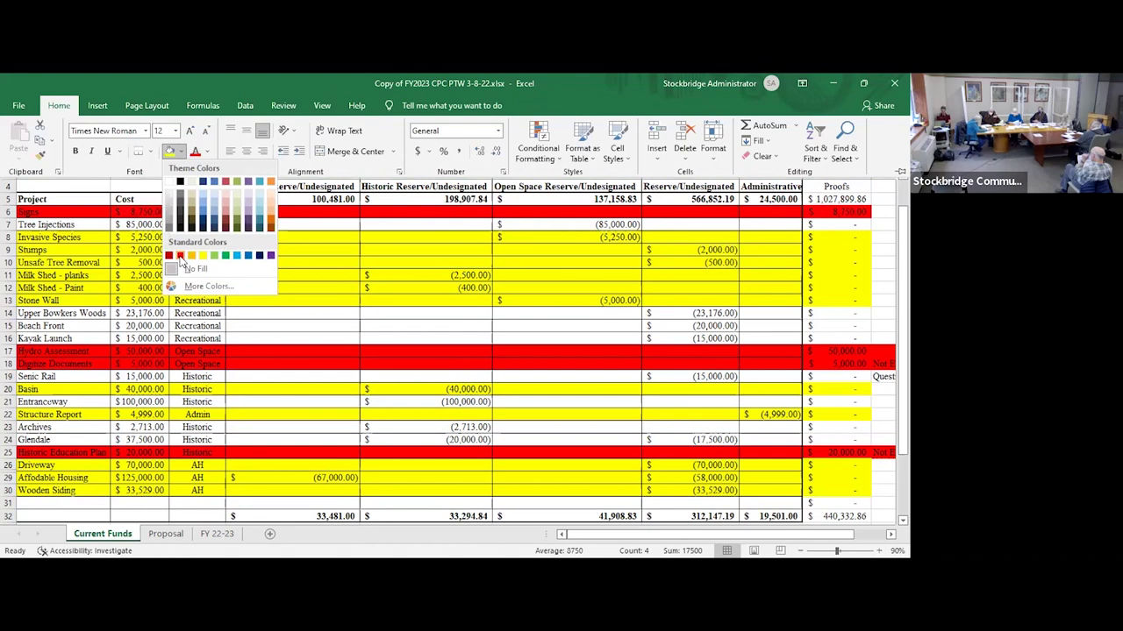
{"action": "left_click", "coordinate": [183, 262]}
{"action": "left_click", "coordinate": [275, 225]}
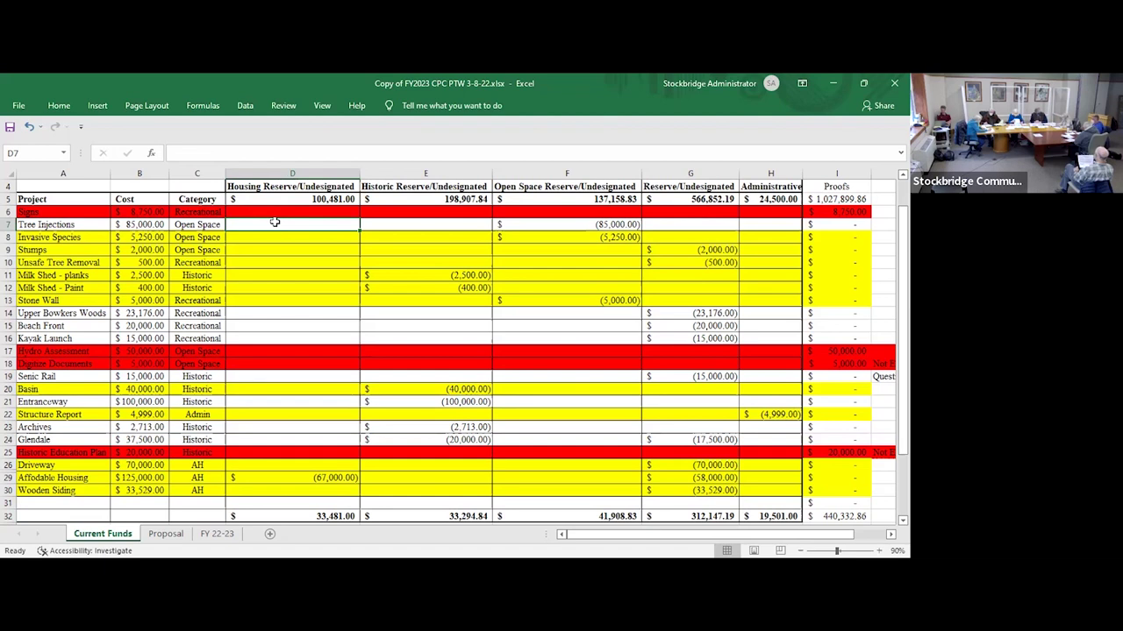
- Undo the red fill on the Signs row and the deletion of its Open Space allocation
{"action": "left_click", "coordinate": [29, 127]}
{"action": "left_click", "coordinate": [29, 127]}
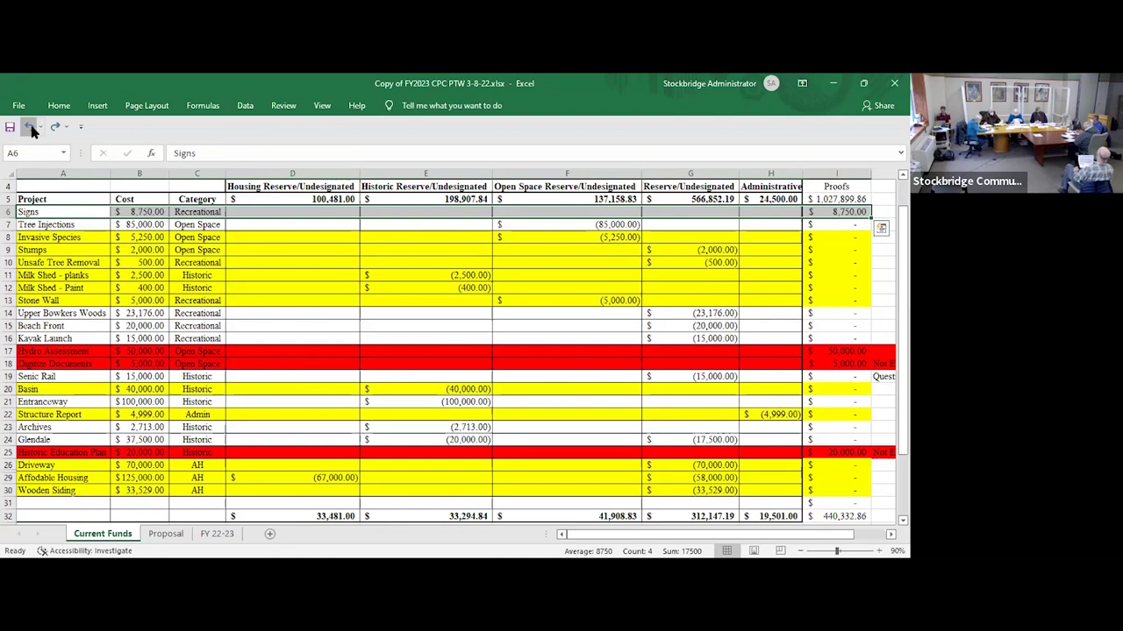
{"action": "left_click", "coordinate": [333, 249]}
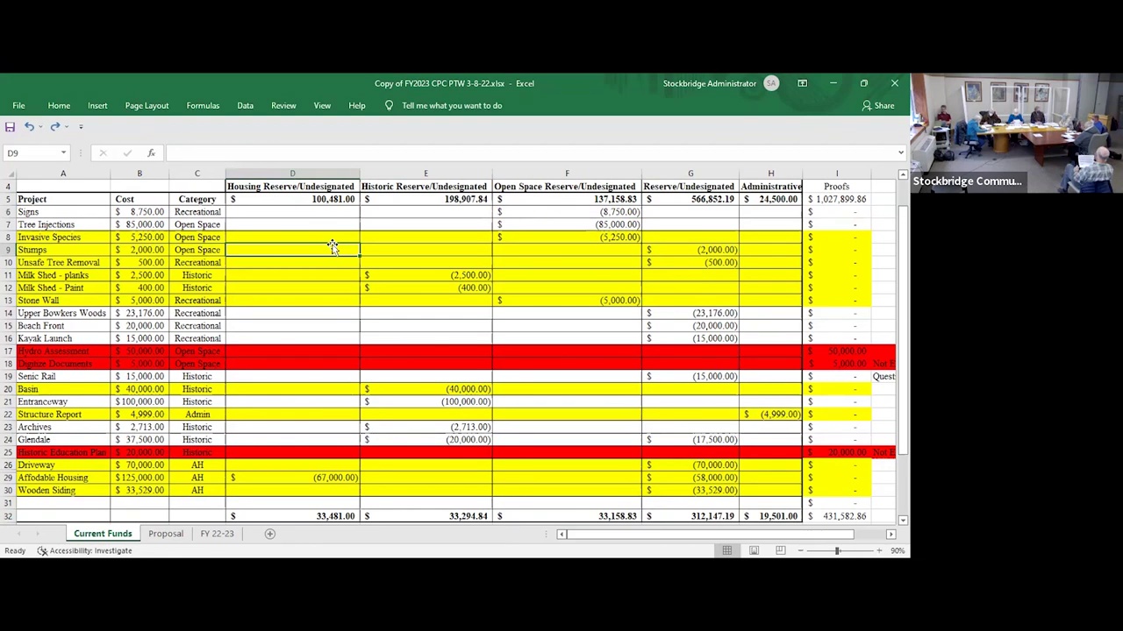
- Change the fill of the Driveway, Affodable Housing and Wooden Siding rows, A26:I30, to light green
{"action": "left_click_drag", "start_coordinate": [88, 465], "coordinate": [880, 507]}
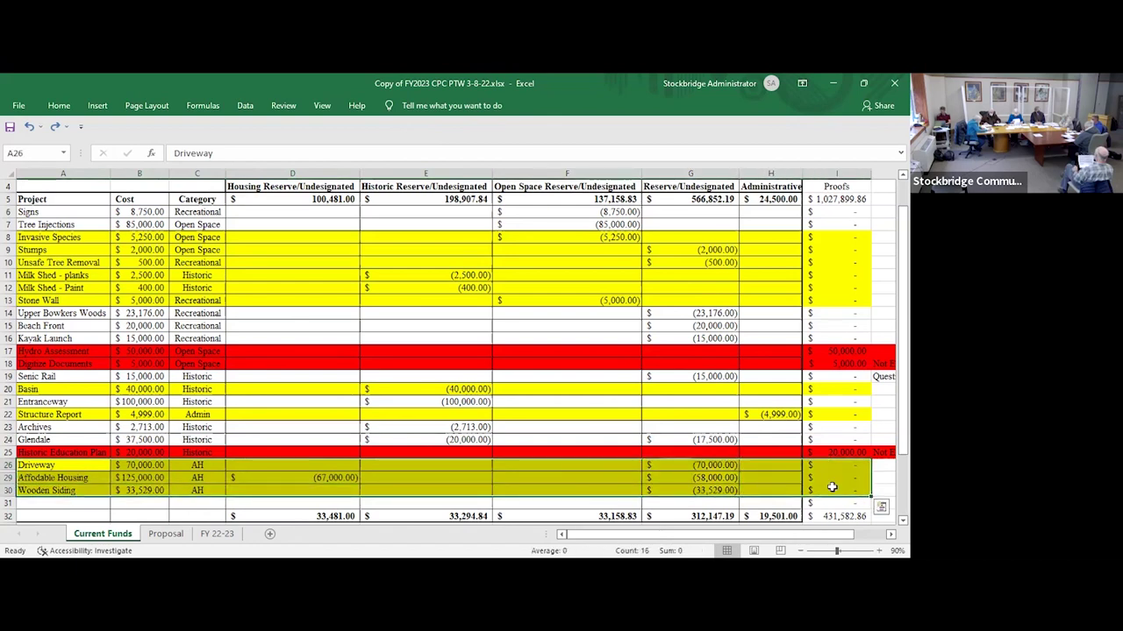
{"action": "left_click", "coordinate": [58, 105]}
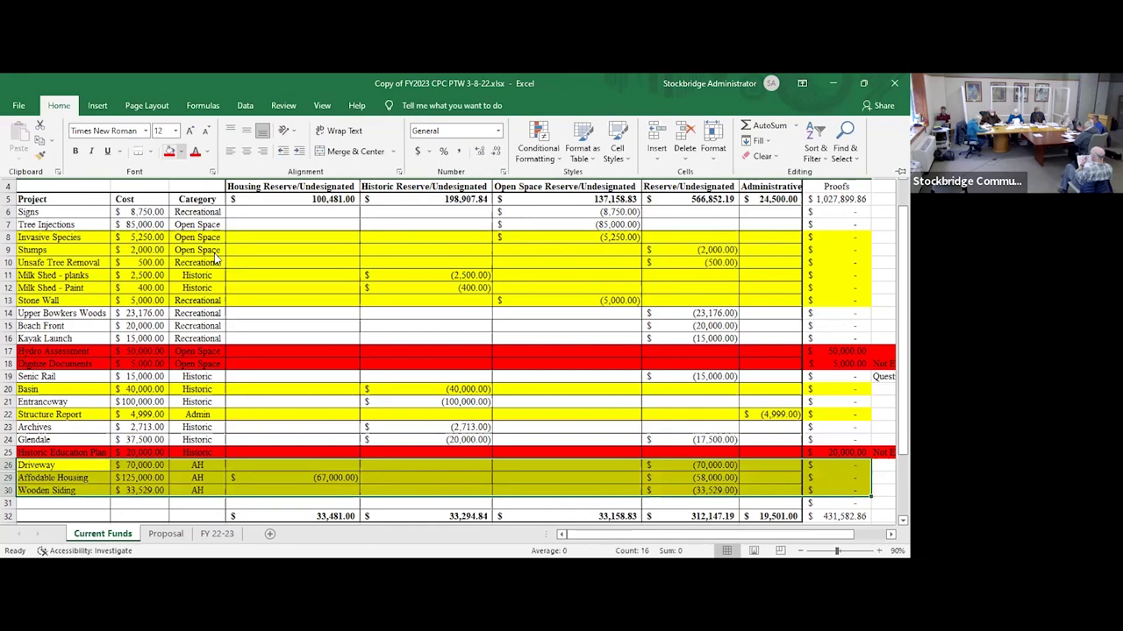
{"action": "left_click", "coordinate": [181, 152]}
{"action": "left_click", "coordinate": [215, 255]}
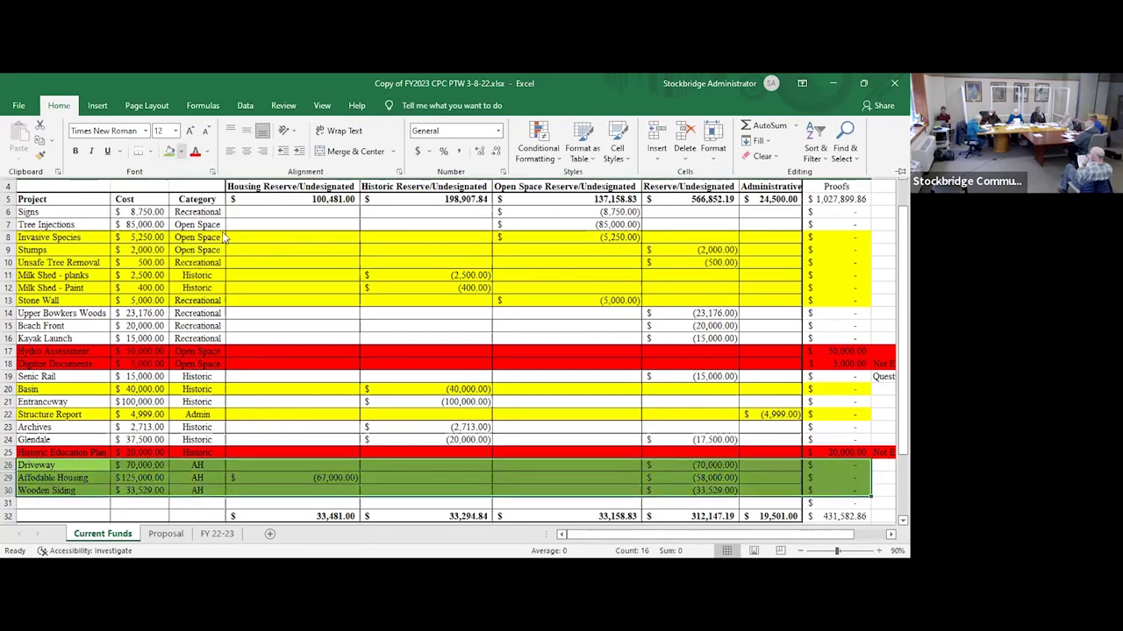
{"action": "left_click", "coordinate": [180, 152]}
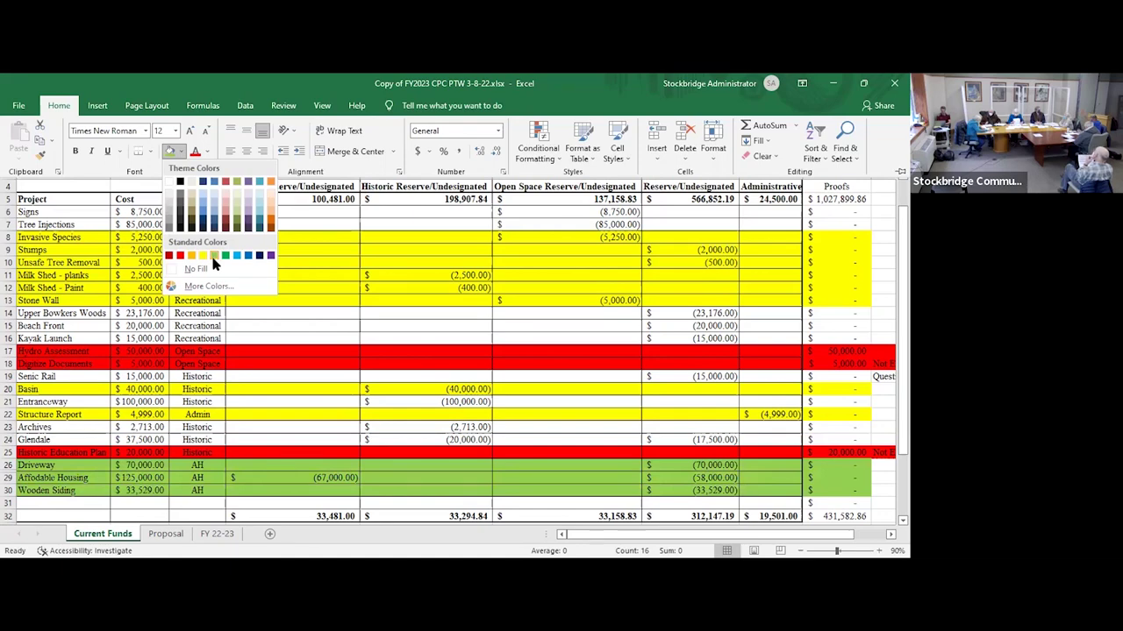
{"action": "key", "text": "Escape"}
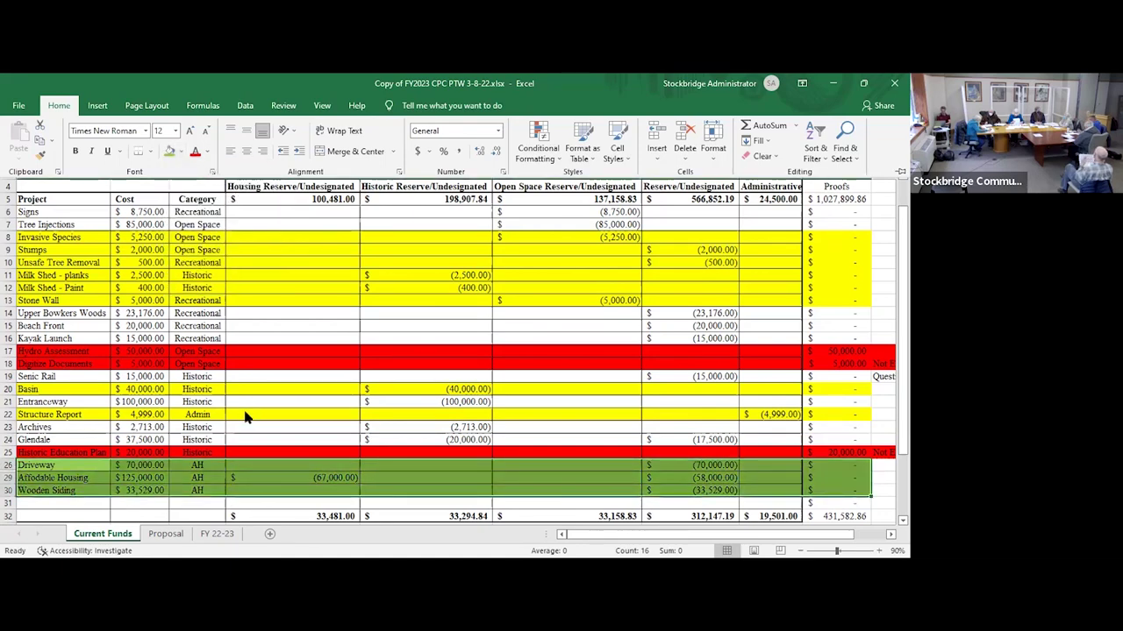
{"action": "key", "text": "Escape"}
- Change the fill of the Structure Report row, A22:I22, to the same light green
{"action": "left_click_drag", "start_coordinate": [81, 416], "coordinate": [822, 414]}
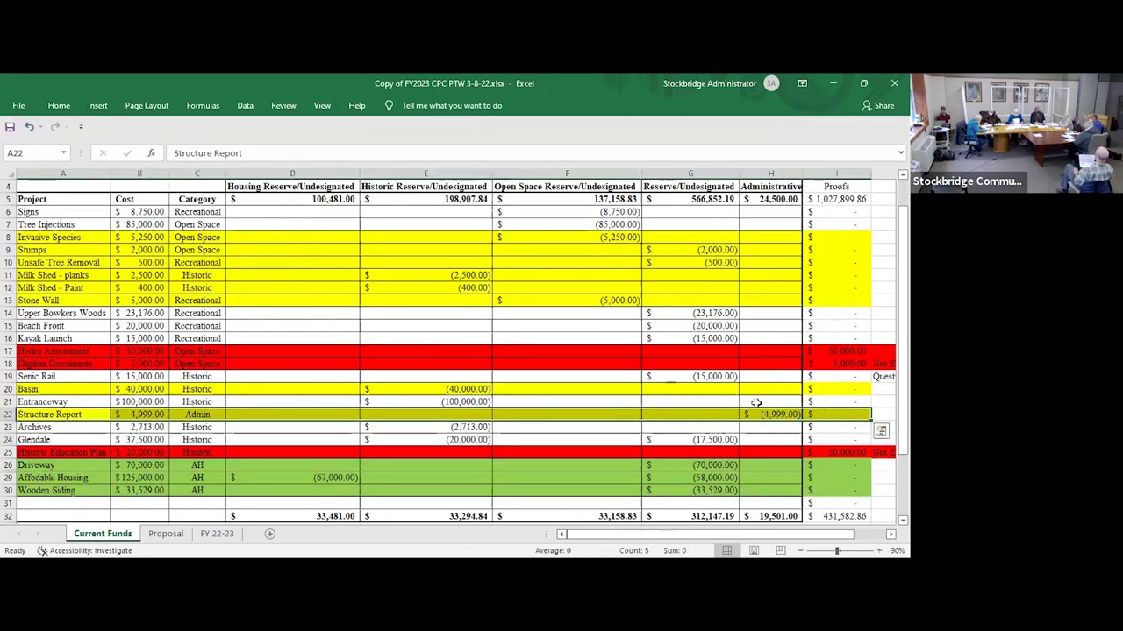
{"action": "left_click", "coordinate": [57, 106]}
{"action": "left_click", "coordinate": [169, 150]}
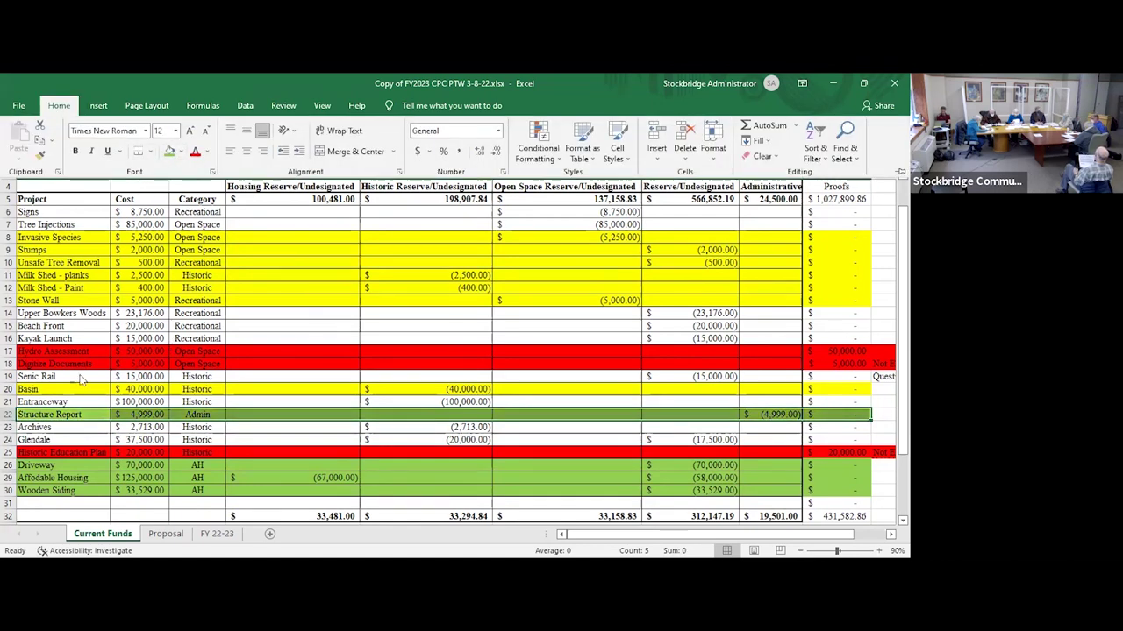
- Change the fill of the Basin row, A20:I20, to light green
{"action": "left_click_drag", "start_coordinate": [63, 394], "coordinate": [815, 389]}
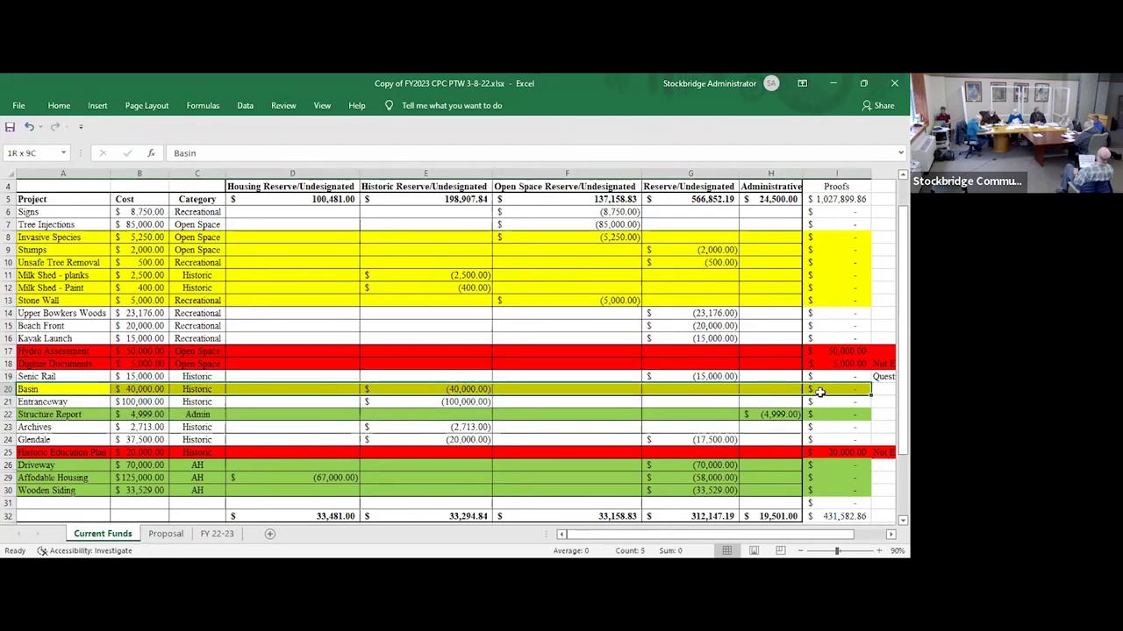
{"action": "left_click", "coordinate": [58, 106]}
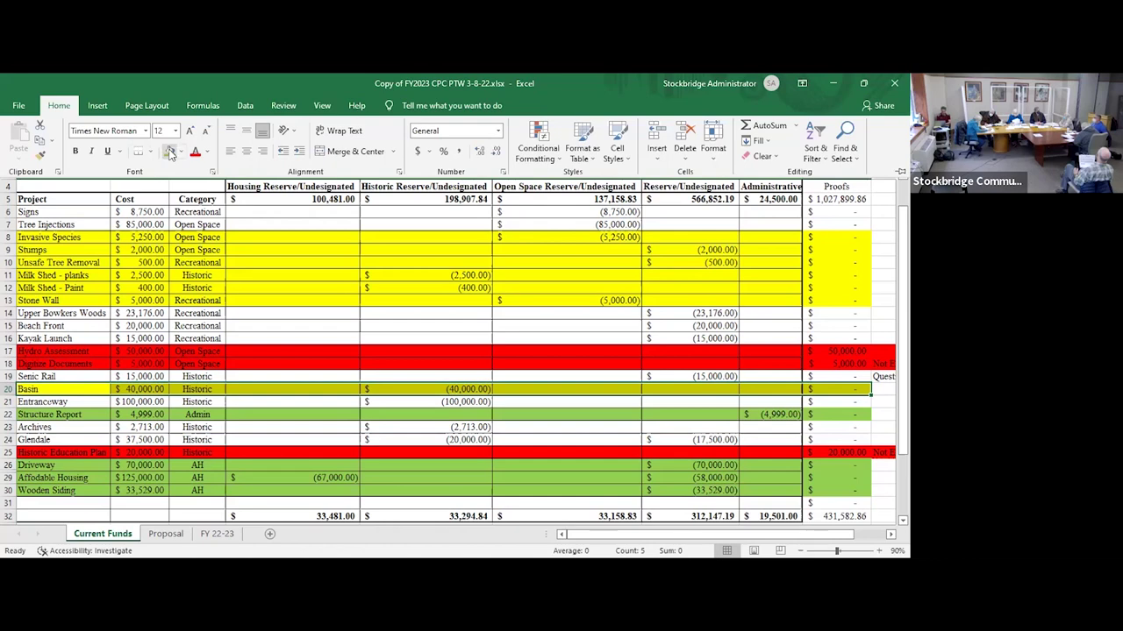
{"action": "left_click", "coordinate": [171, 151]}
- Change the fill of the Invasive Species through Stone Wall rows, A8:I13, to light green
{"action": "left_click_drag", "start_coordinate": [73, 242], "coordinate": [819, 299]}
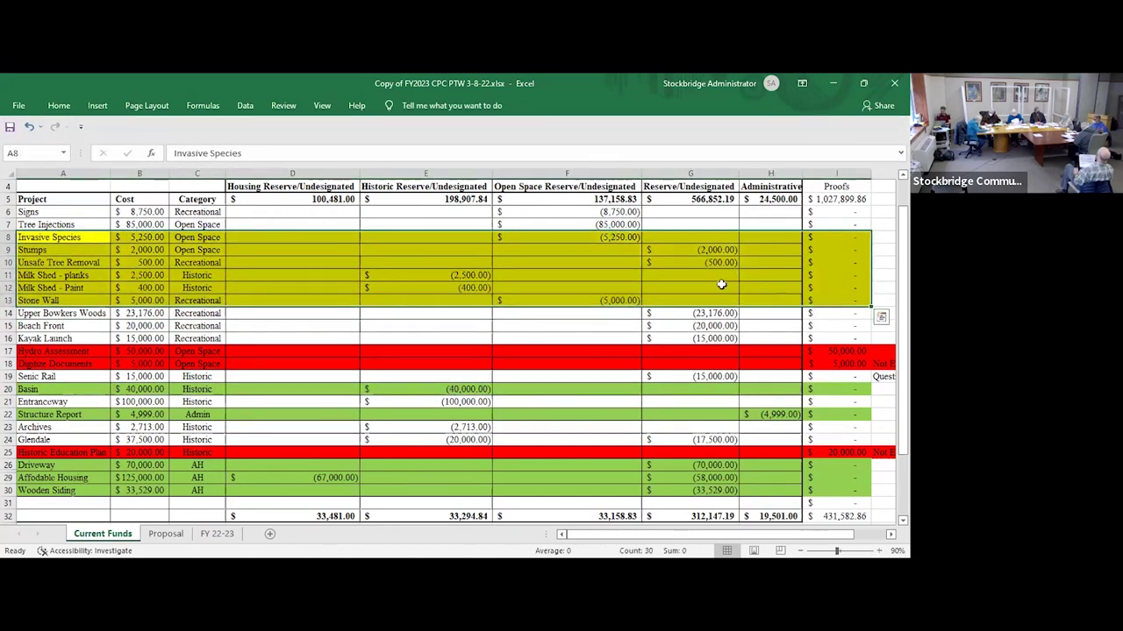
{"action": "left_click", "coordinate": [59, 106]}
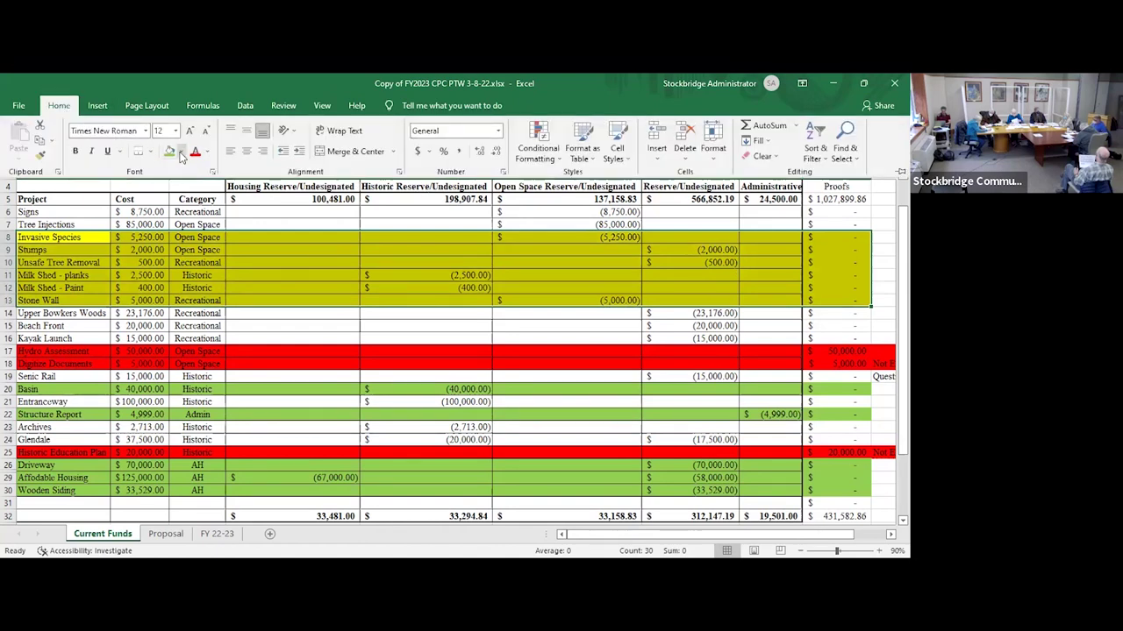
{"action": "left_click", "coordinate": [181, 152]}
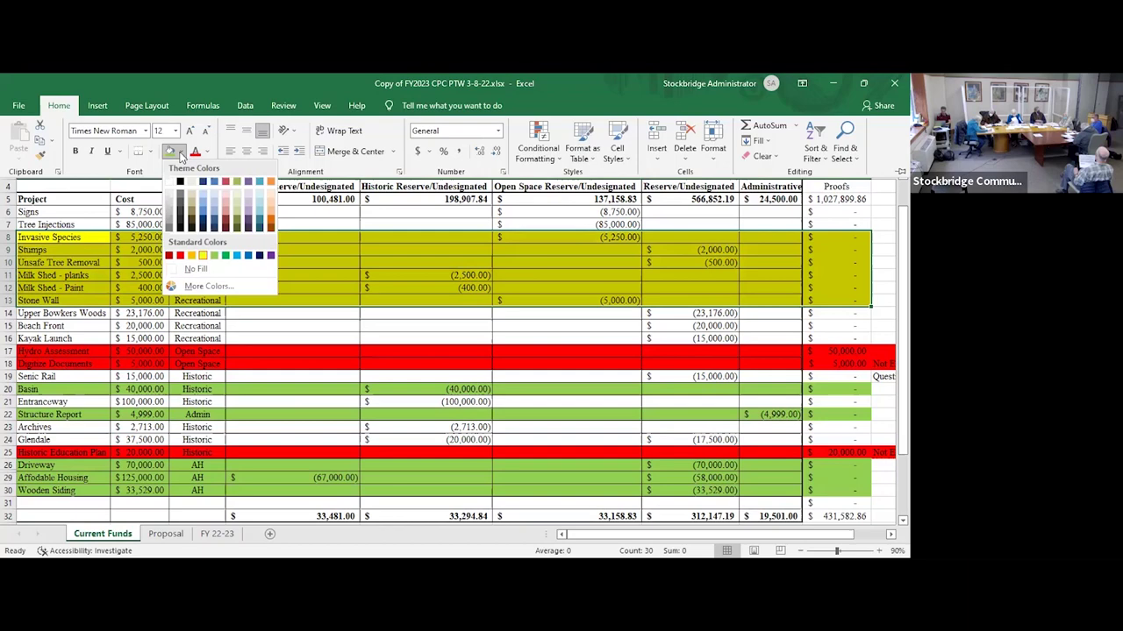
{"action": "left_click", "coordinate": [212, 256]}
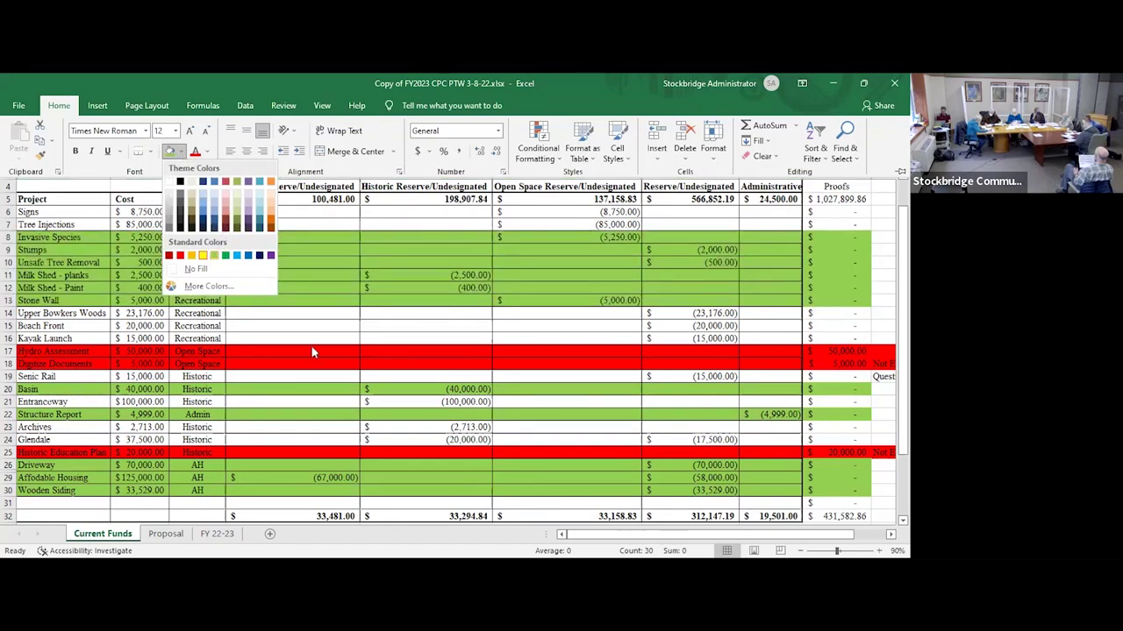
{"action": "key", "text": "ctrl+F1"}
{"action": "left_click", "coordinate": [313, 328]}
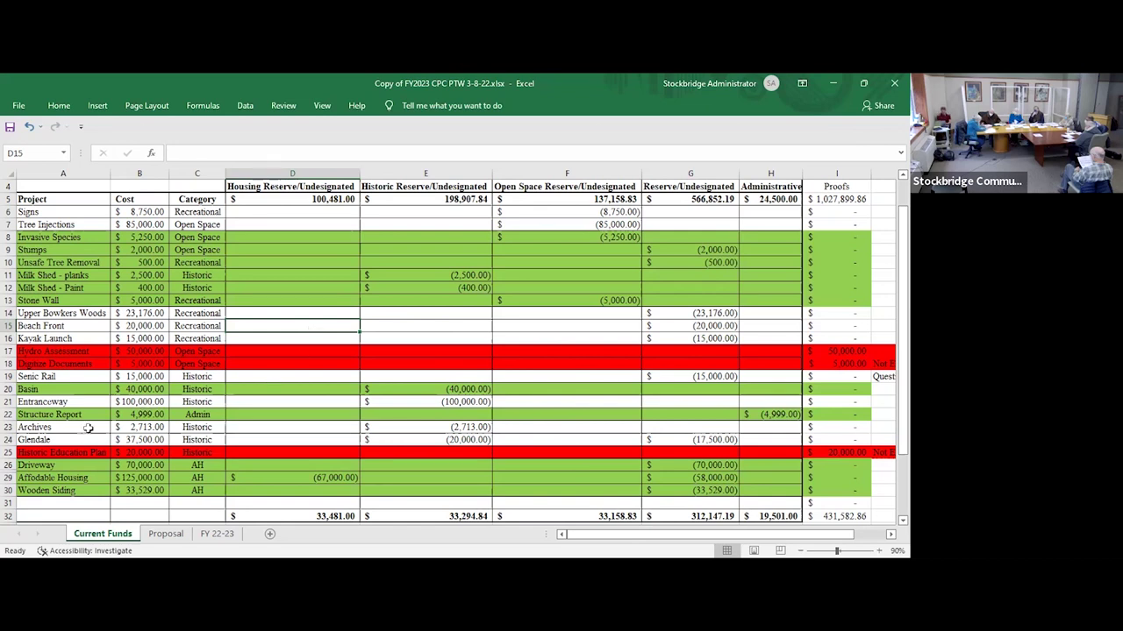
- Fill the Archives row, A23:I23, with light green
{"action": "left_click_drag", "start_coordinate": [69, 427], "coordinate": [833, 427]}
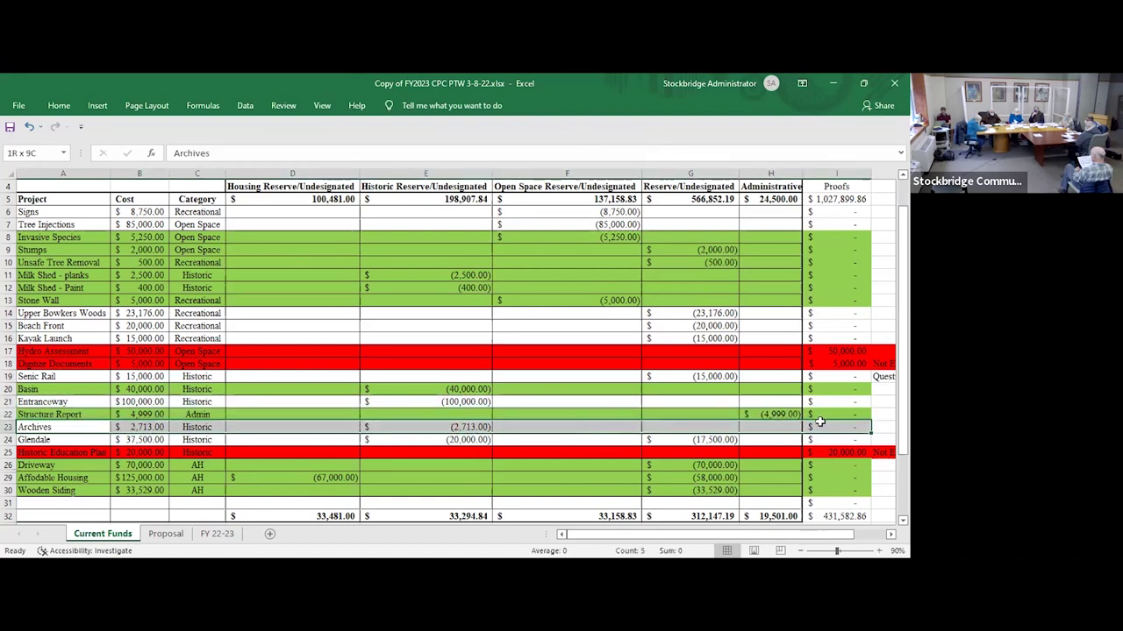
{"action": "left_click", "coordinate": [59, 105]}
{"action": "left_click", "coordinate": [171, 151]}
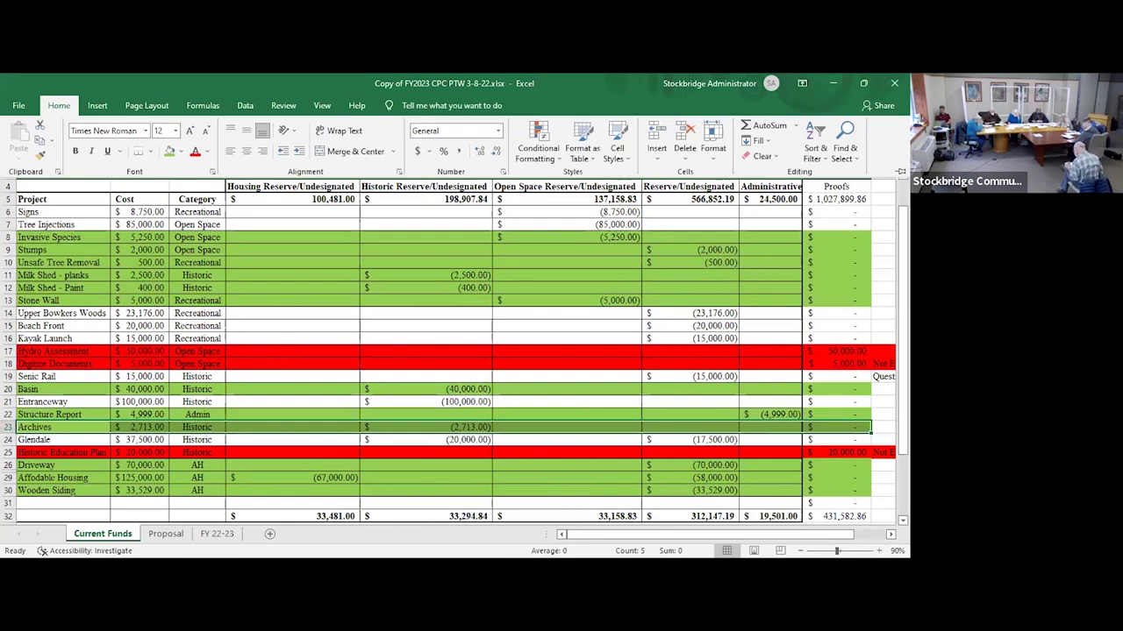
- Delete the "Questionable Eligability" note beside the Senic Rail row in J19 and return to A19
{"action": "left_click", "coordinate": [883, 376]}
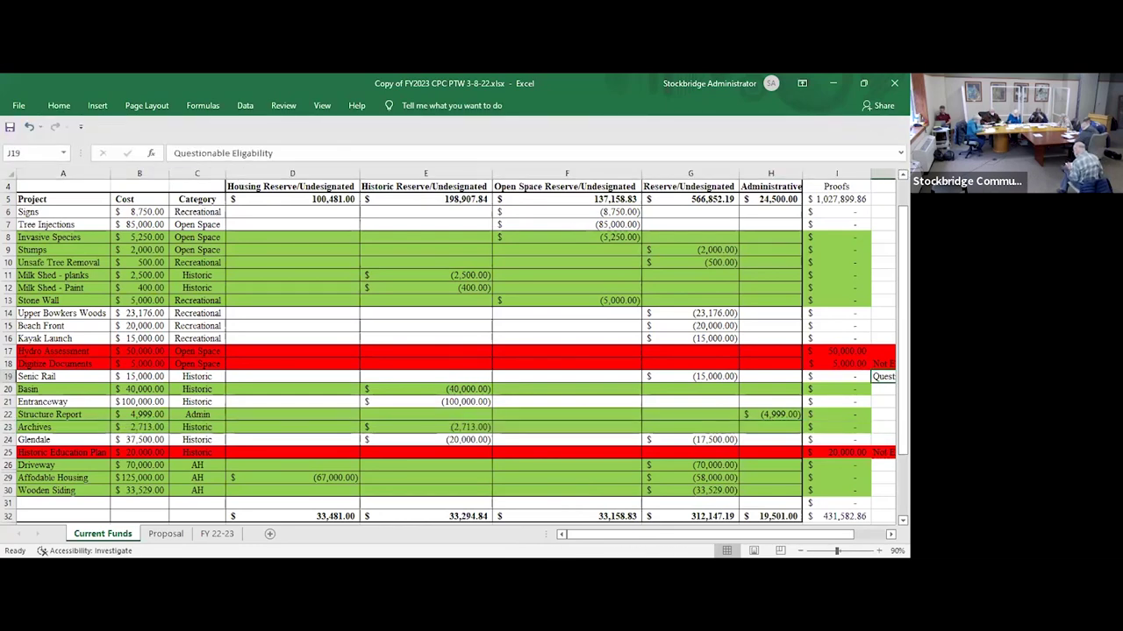
{"action": "key", "text": "Delete"}
{"action": "scroll", "coordinate": [456, 346], "scroll_direction": "right", "scroll_amount": 3}
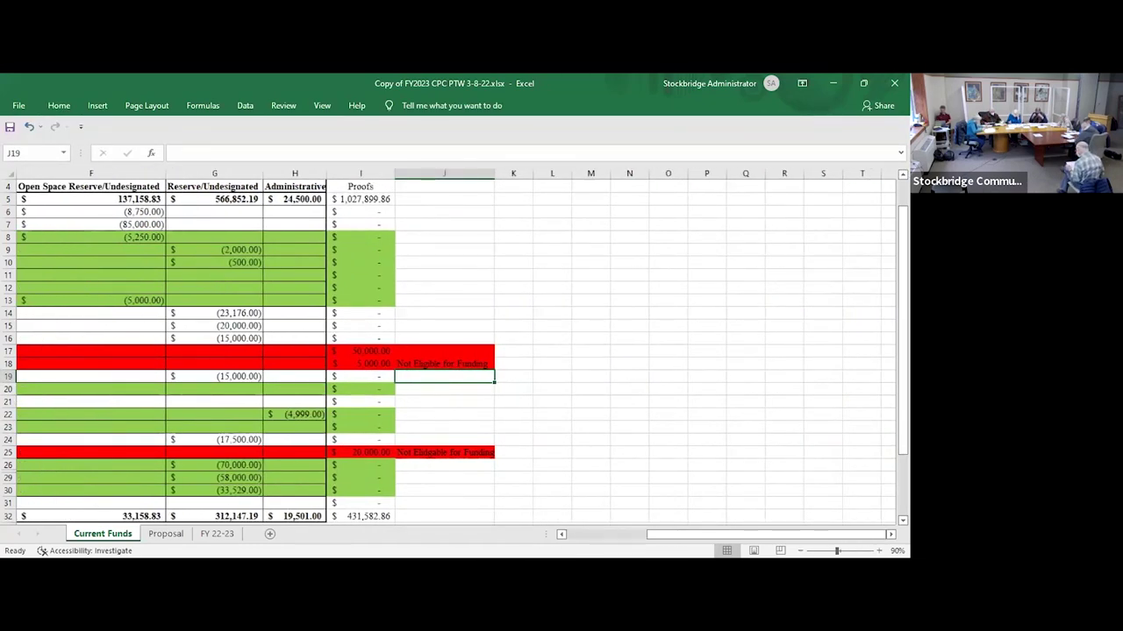
{"action": "key", "text": "Left"}
{"action": "key", "text": "Left"}
{"action": "key", "text": "Left"}
{"action": "key", "text": "Left"}
{"action": "key", "text": "Left"}
{"action": "key", "text": "Left"}
{"action": "key", "text": "Left"}
{"action": "key", "text": "Left"}
{"action": "key", "text": "Left"}
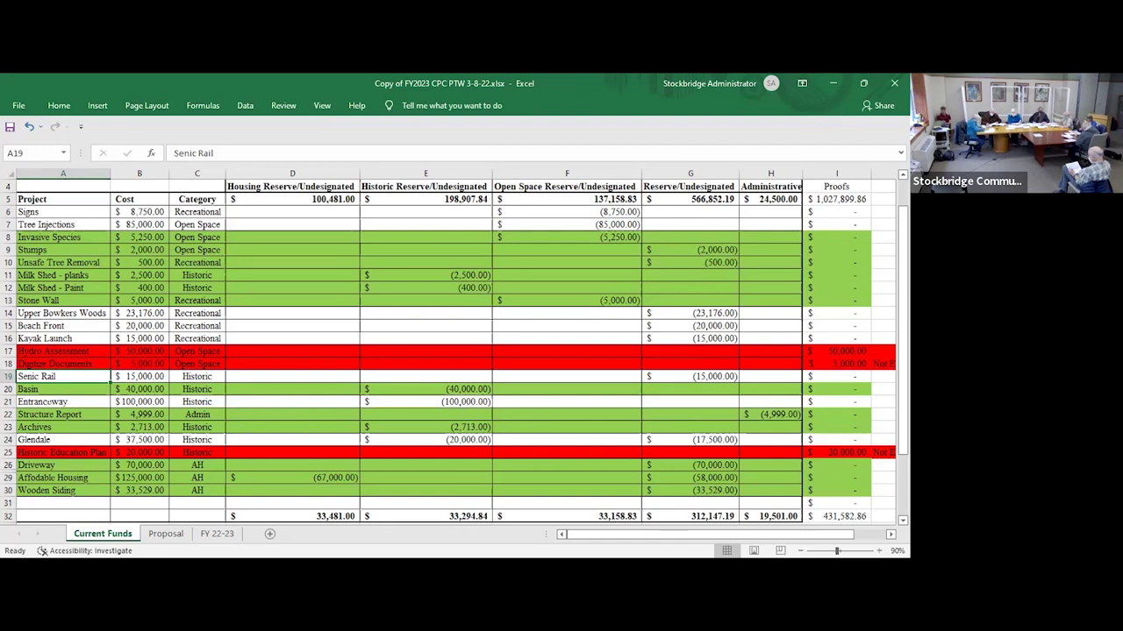
- Fill the Senic Rail row, A19:I19, with light green
{"action": "left_click", "coordinate": [78, 392]}
{"action": "left_click", "coordinate": [75, 375]}
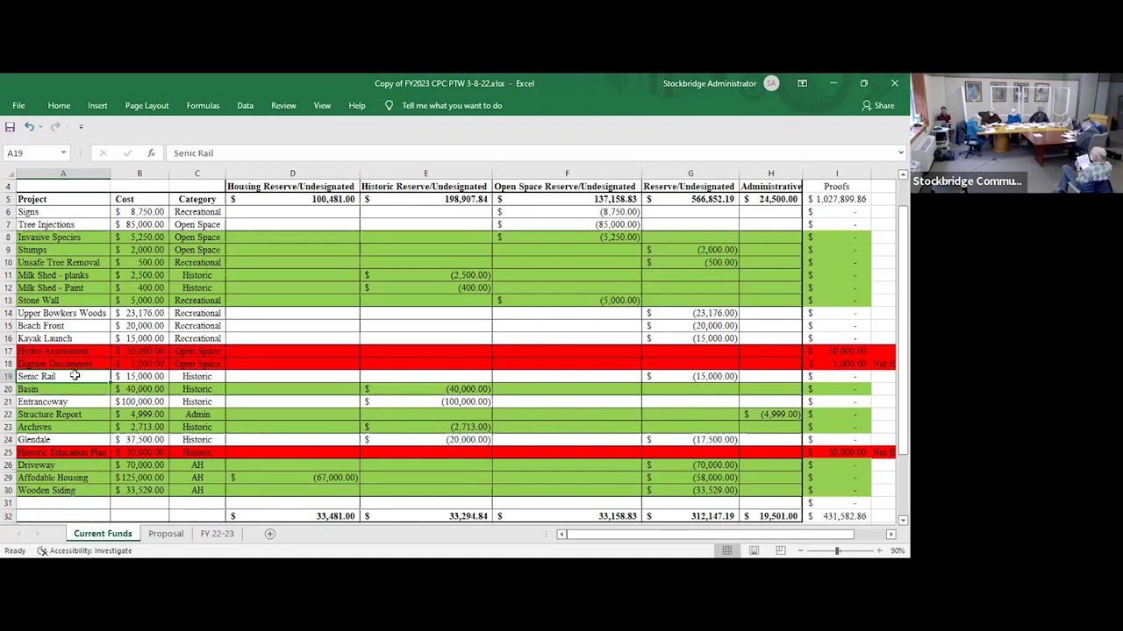
{"action": "left_click_drag", "start_coordinate": [74, 376], "coordinate": [867, 377]}
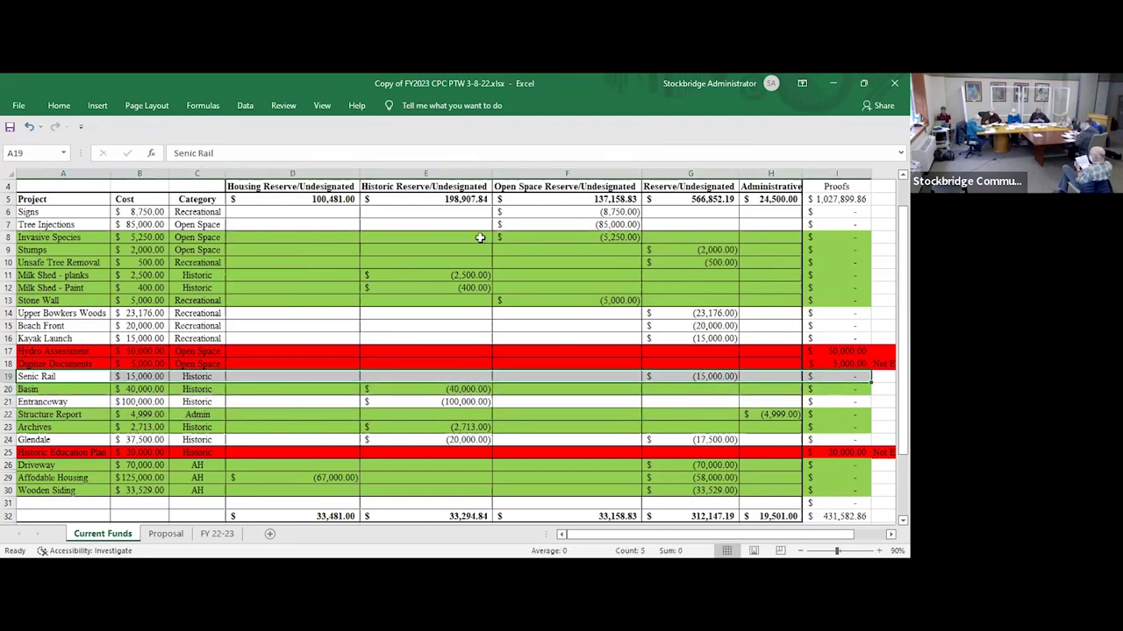
{"action": "left_click", "coordinate": [59, 106]}
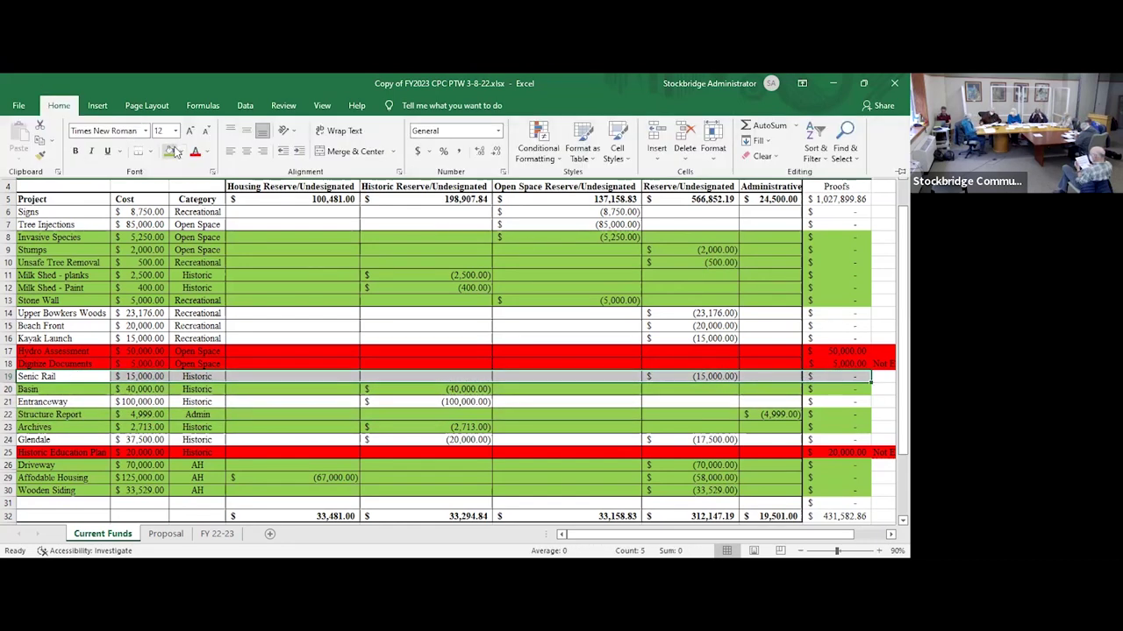
{"action": "left_click", "coordinate": [169, 152]}
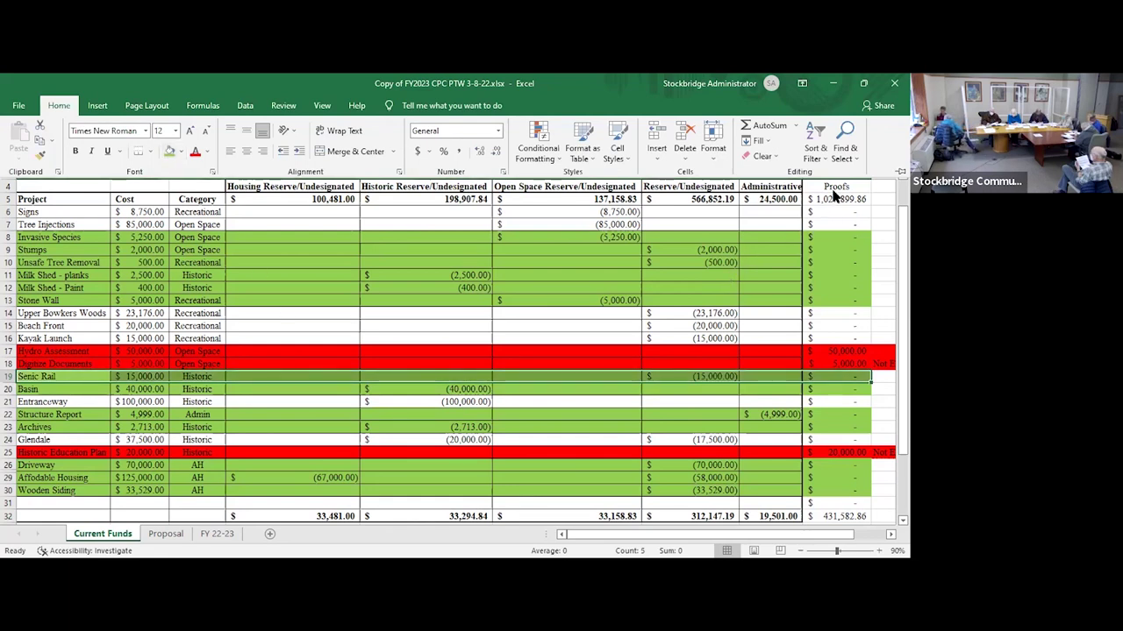
{"action": "key", "text": "Escape"}
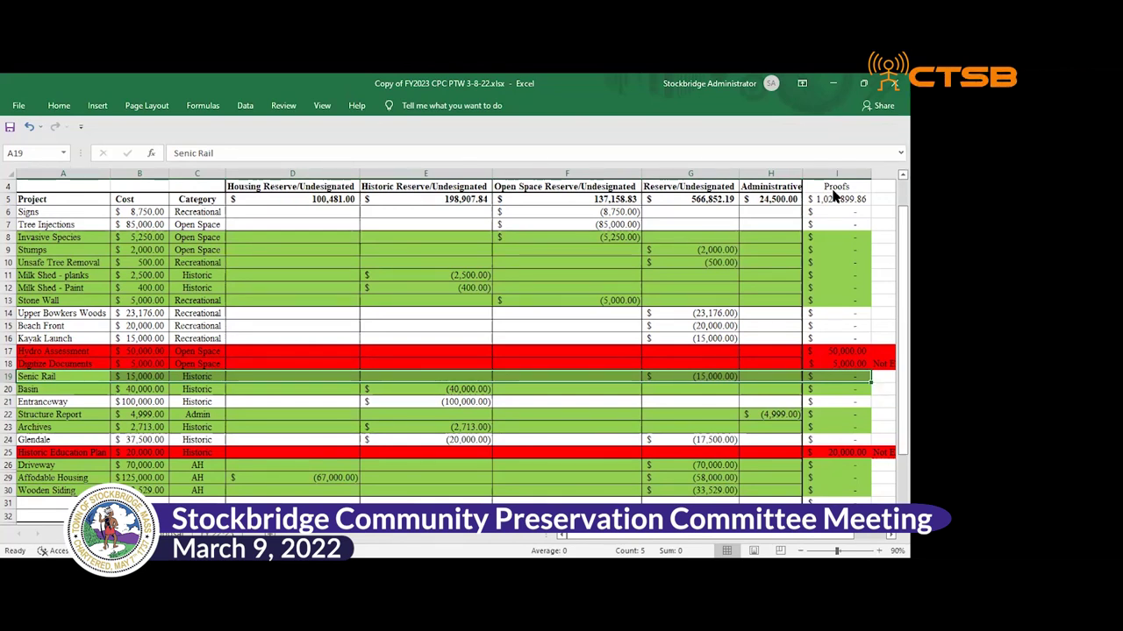
{"action": "left_click", "coordinate": [270, 338]}
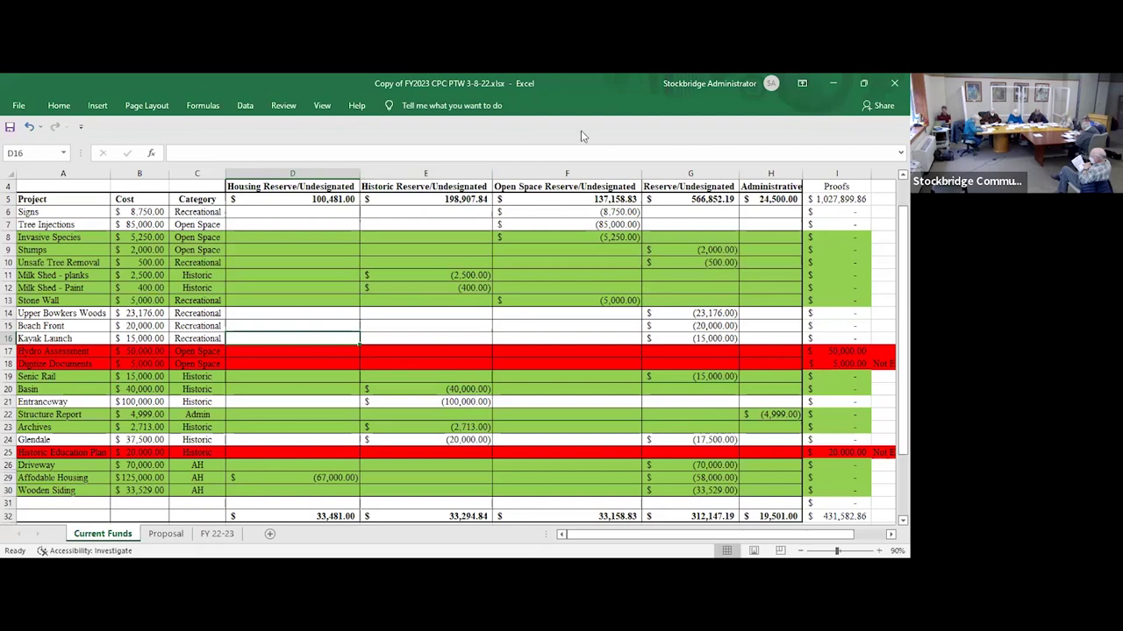
- Fill the Entranceway row, A21:I21, with light green
{"action": "left_click", "coordinate": [67, 401]}
{"action": "left_click_drag", "start_coordinate": [68, 401], "coordinate": [835, 401]}
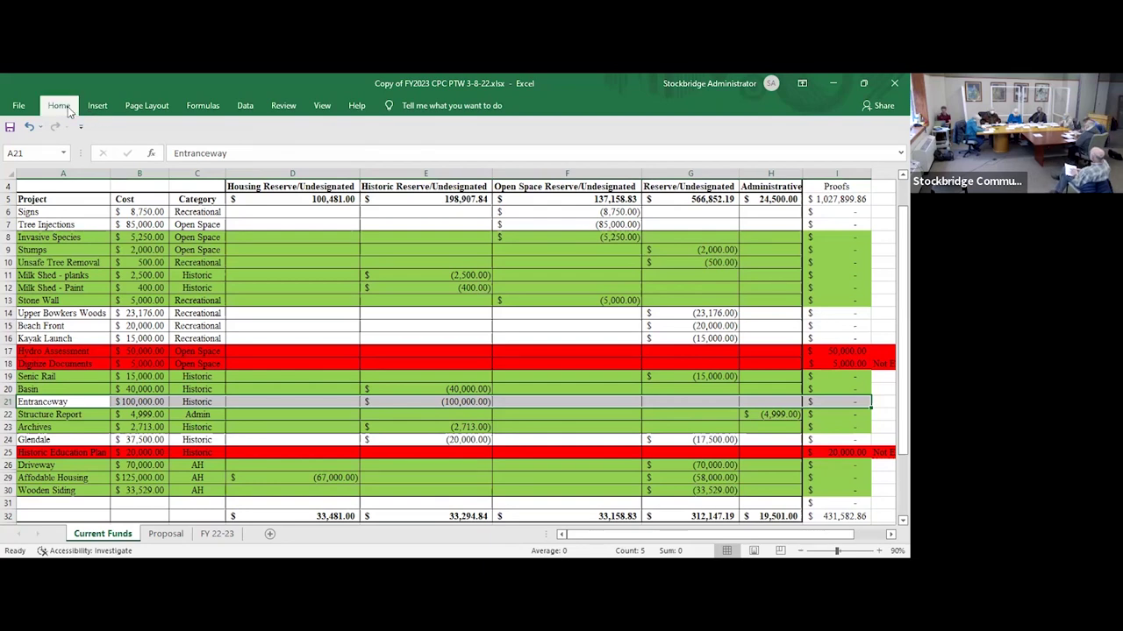
{"action": "left_click", "coordinate": [59, 106]}
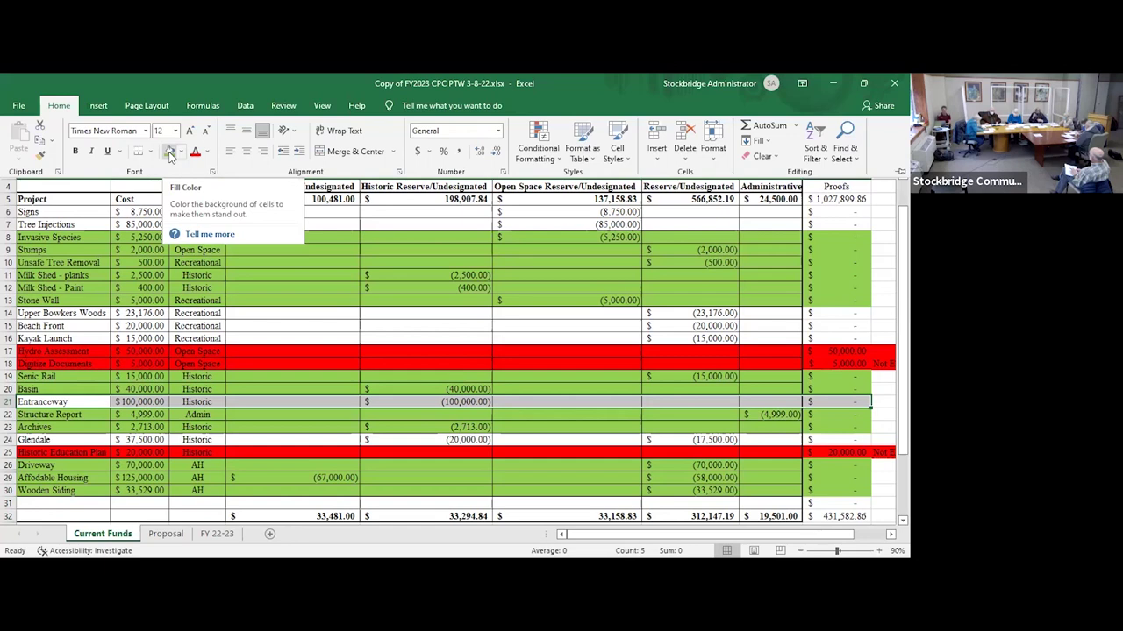
{"action": "left_click", "coordinate": [170, 153]}
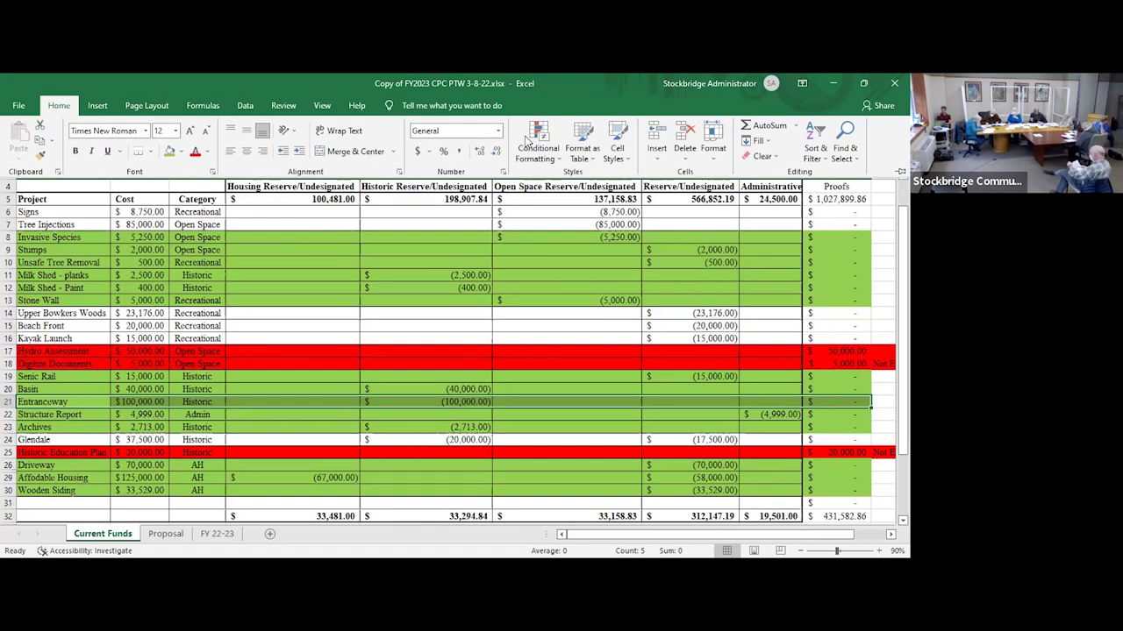
{"action": "key", "text": "ctrl+F1"}
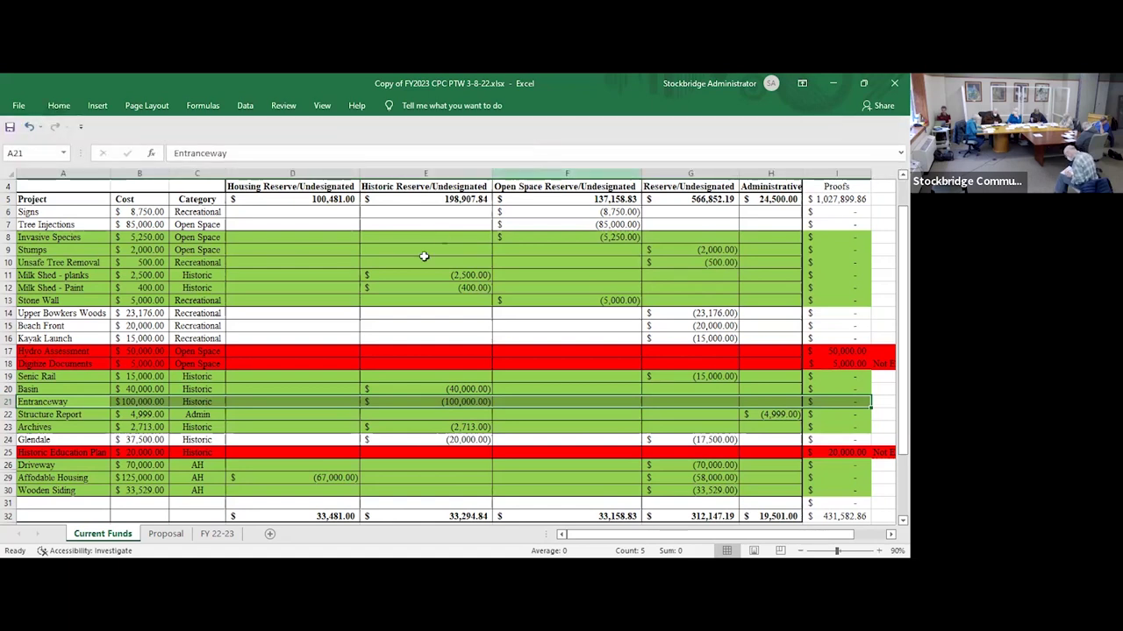
- Fill the Glendale row, A24:I24, with yellow
{"action": "left_click", "coordinate": [98, 442]}
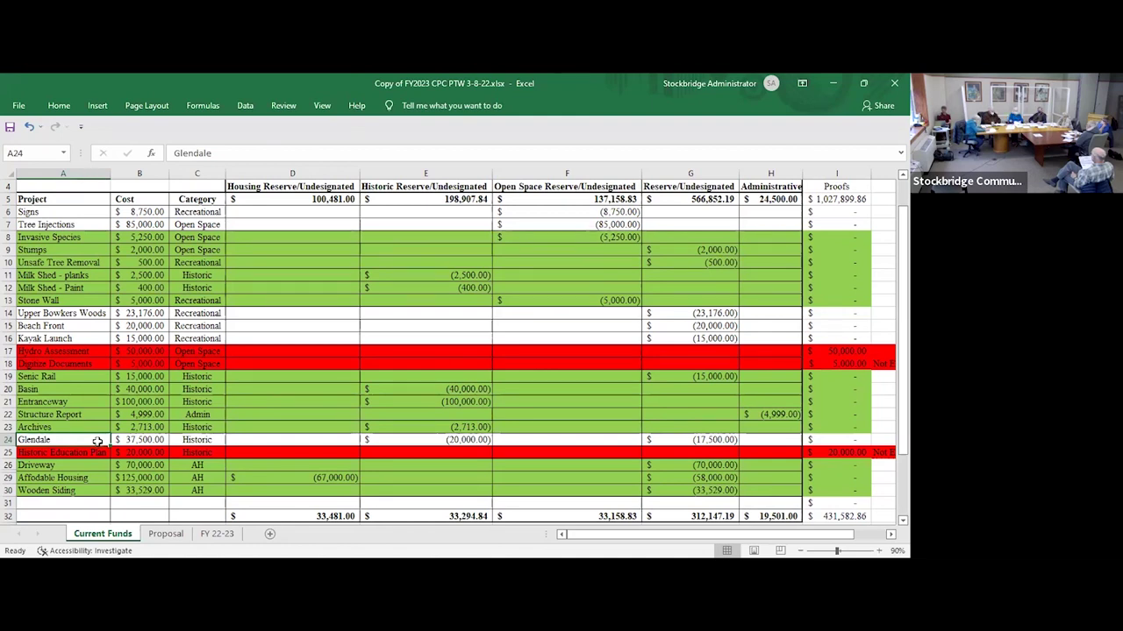
{"action": "left_click_drag", "start_coordinate": [91, 438], "coordinate": [808, 437]}
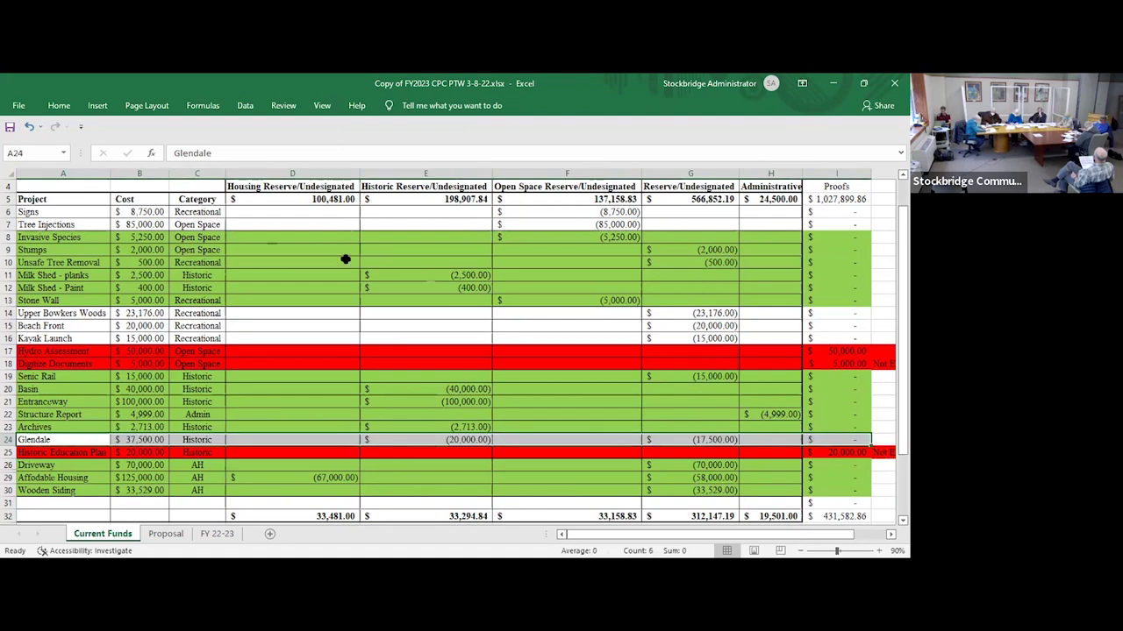
{"action": "left_click", "coordinate": [61, 107]}
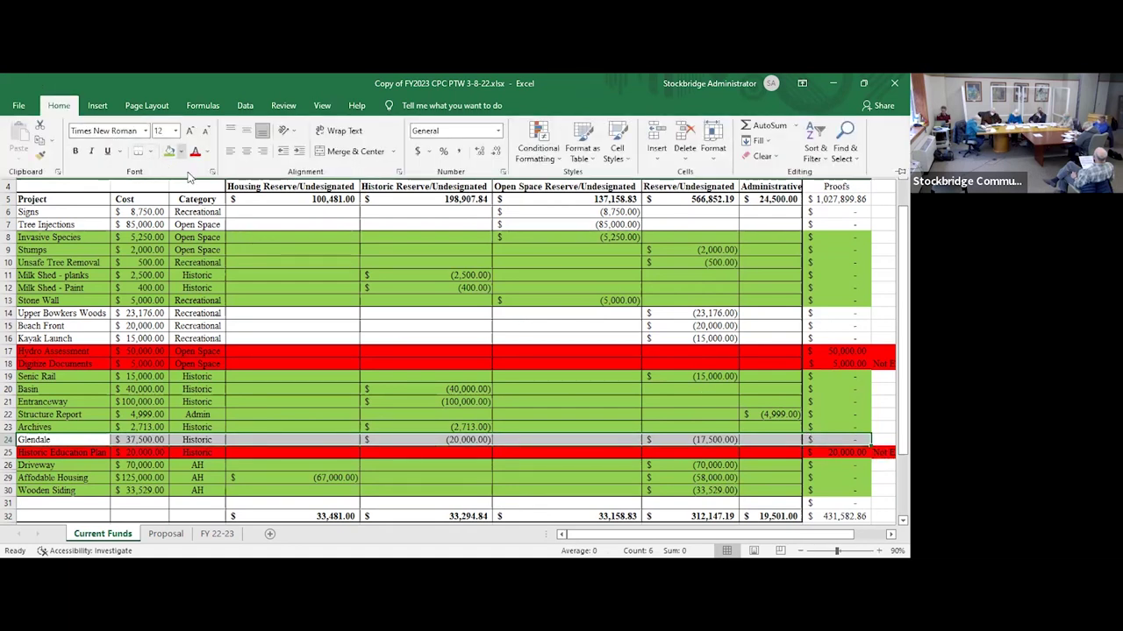
{"action": "left_click", "coordinate": [182, 153]}
{"action": "left_click", "coordinate": [203, 255]}
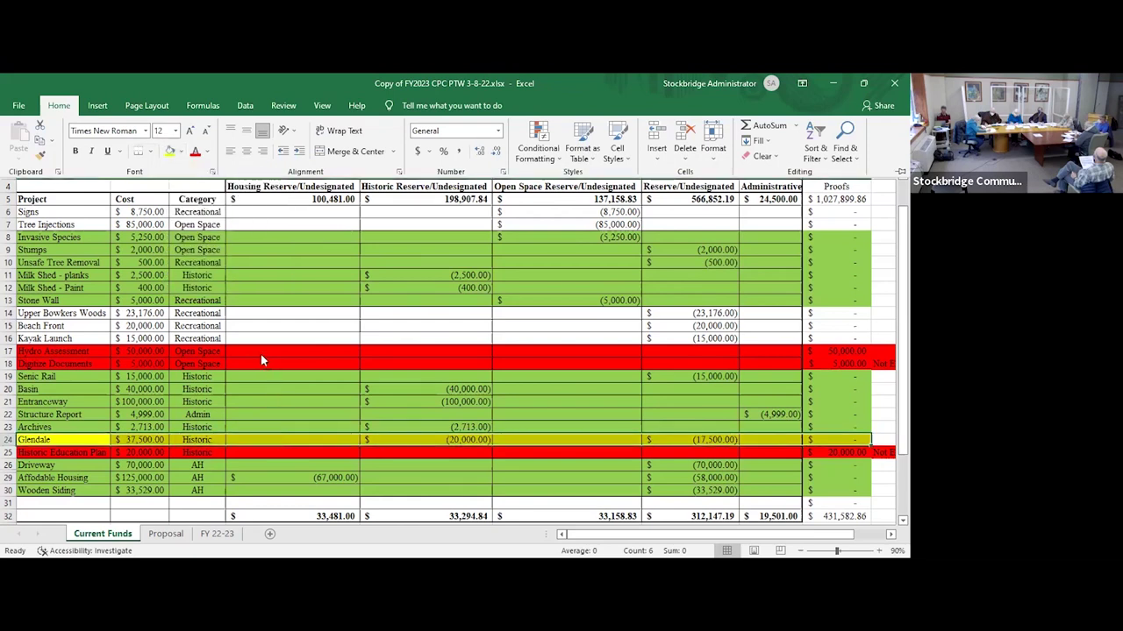
{"action": "left_click", "coordinate": [244, 328]}
{"action": "left_click", "coordinate": [244, 328]}
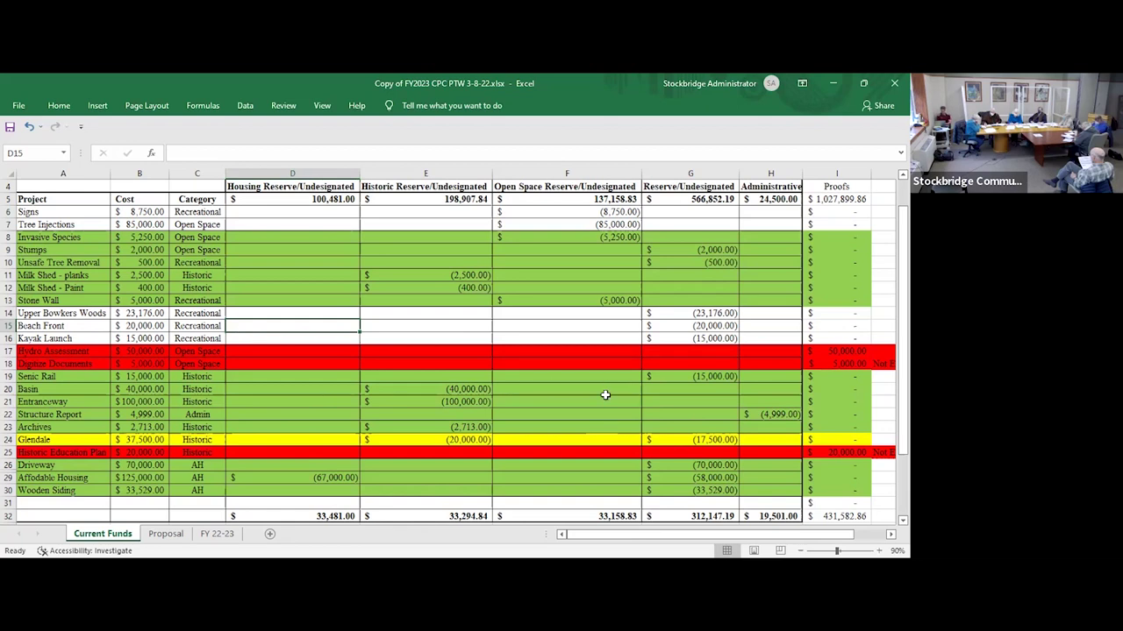
- Enter the note "Pending approval Finanace and Selectboard" beside the Glendale row in J24 and return to A24
{"action": "left_click", "coordinate": [879, 441]}
{"action": "type", "text": "P"}
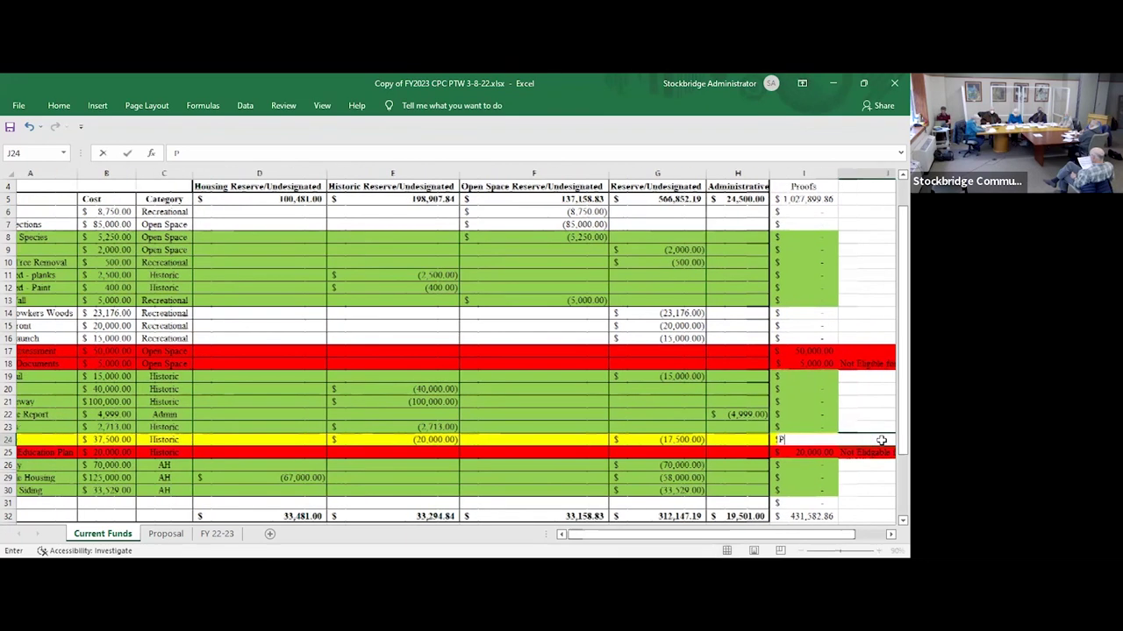
{"action": "type", "text": "ending approval Finanace and"}
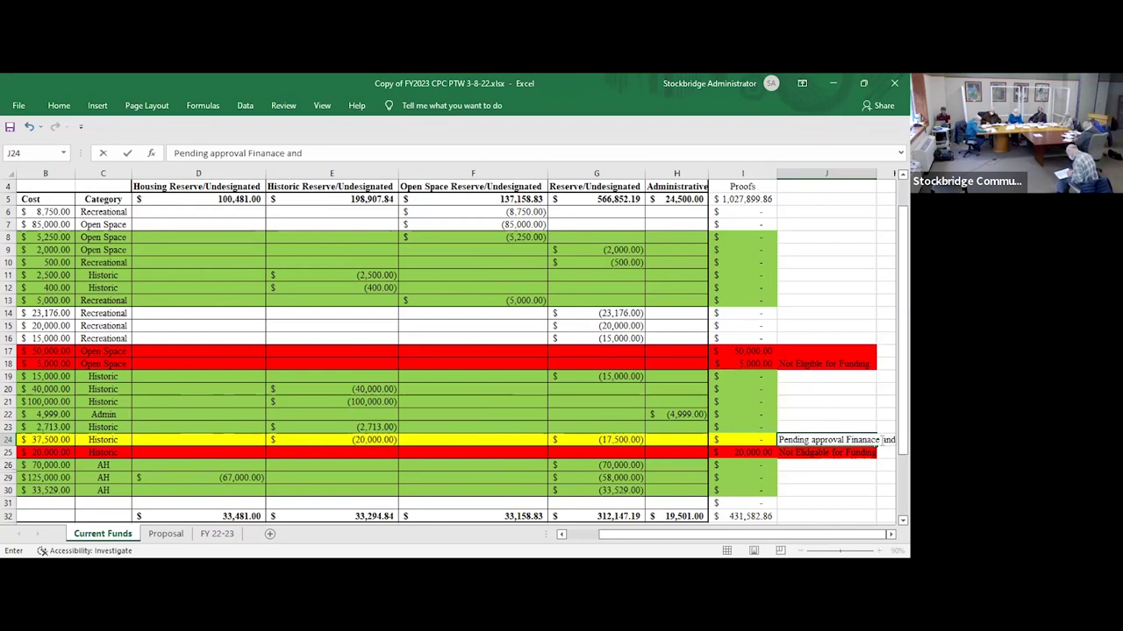
{"action": "type", "text": " Selec"}
{"action": "type", "text": "board"}
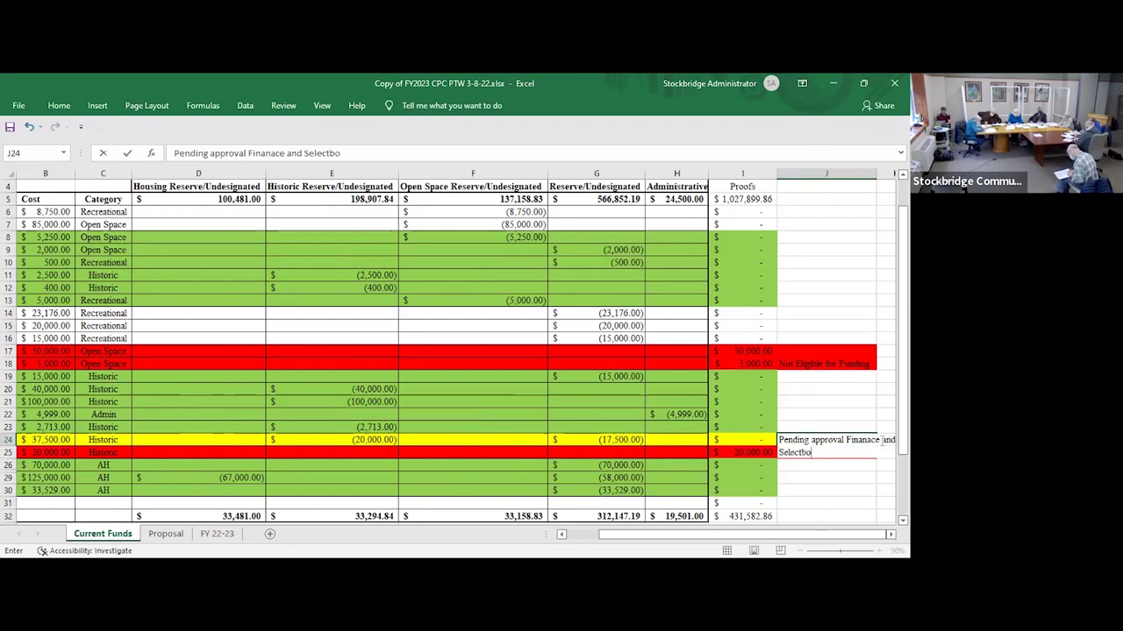
{"action": "key", "text": "Left"}
{"action": "key", "text": "Left"}
{"action": "key", "text": "Left"}
{"action": "key", "text": "Left"}
{"action": "key", "text": "Left"}
{"action": "key", "text": "Left"}
{"action": "key", "text": "Left"}
{"action": "key", "text": "Left"}
{"action": "key", "text": "Left"}
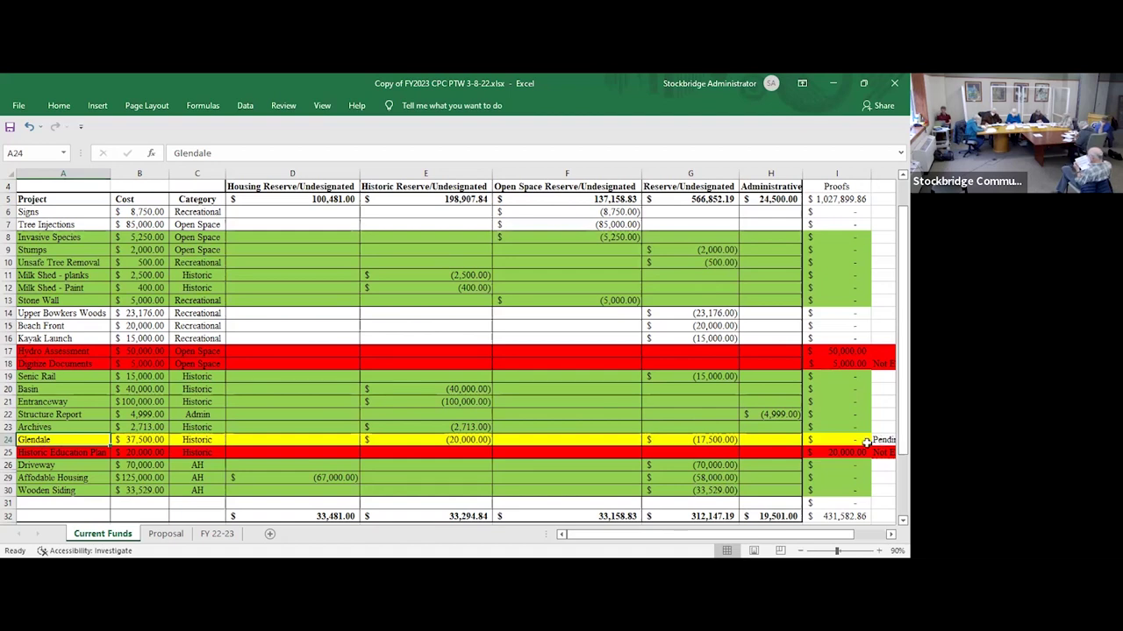
- Fill the Upper Bowkers Woods row, A14:I14, with light green
{"action": "left_click_drag", "start_coordinate": [48, 313], "coordinate": [813, 314]}
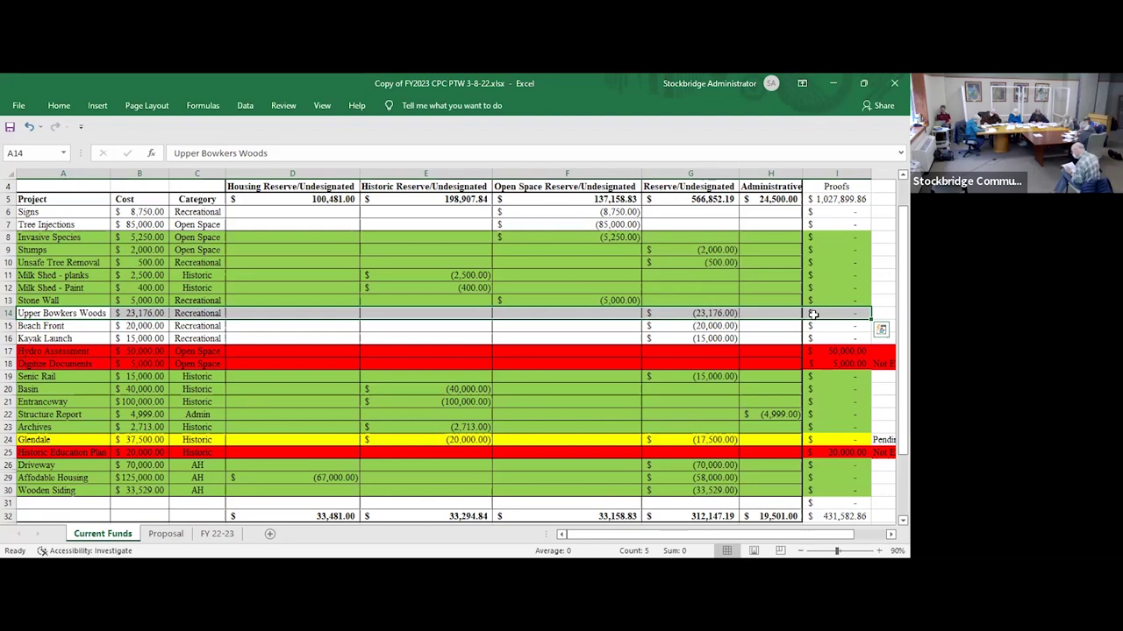
{"action": "left_click", "coordinate": [58, 105]}
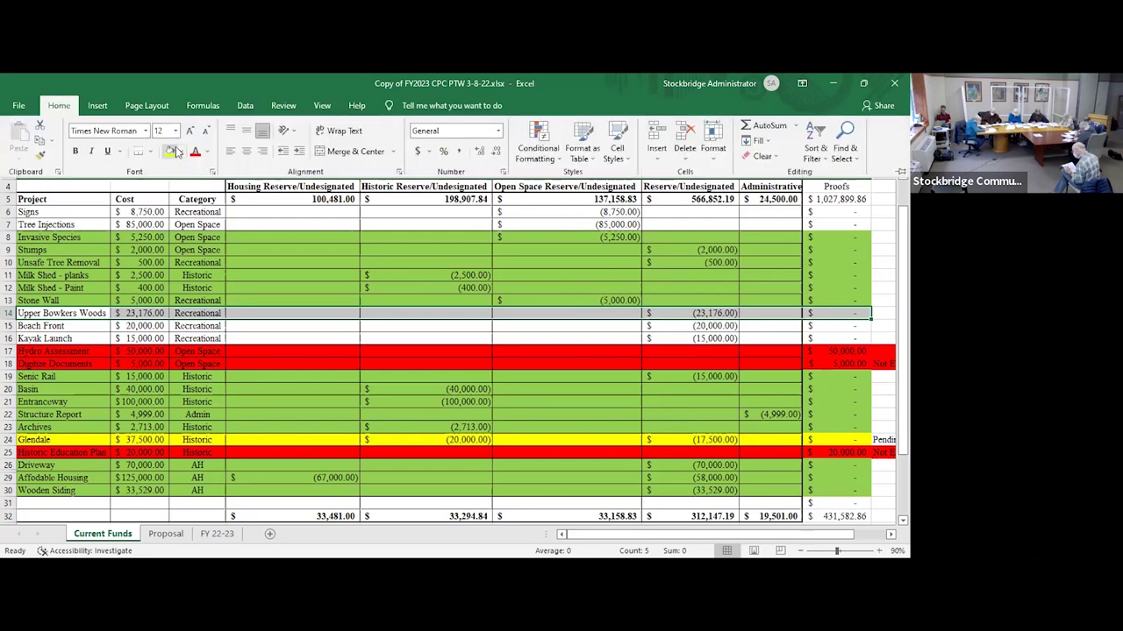
{"action": "left_click", "coordinate": [183, 153]}
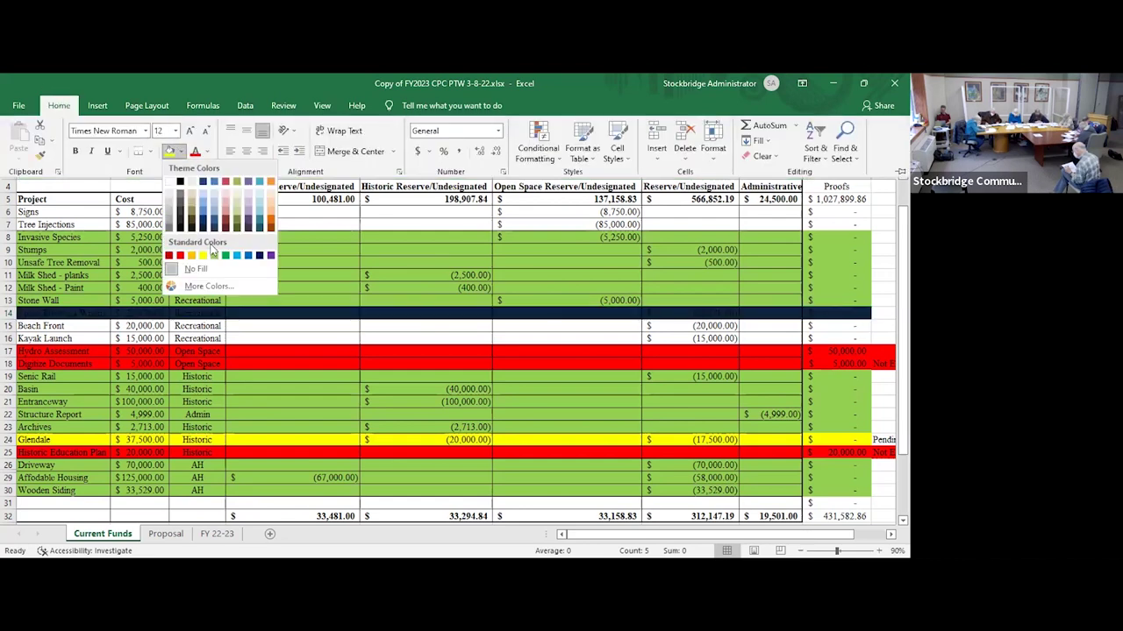
{"action": "left_click", "coordinate": [215, 256]}
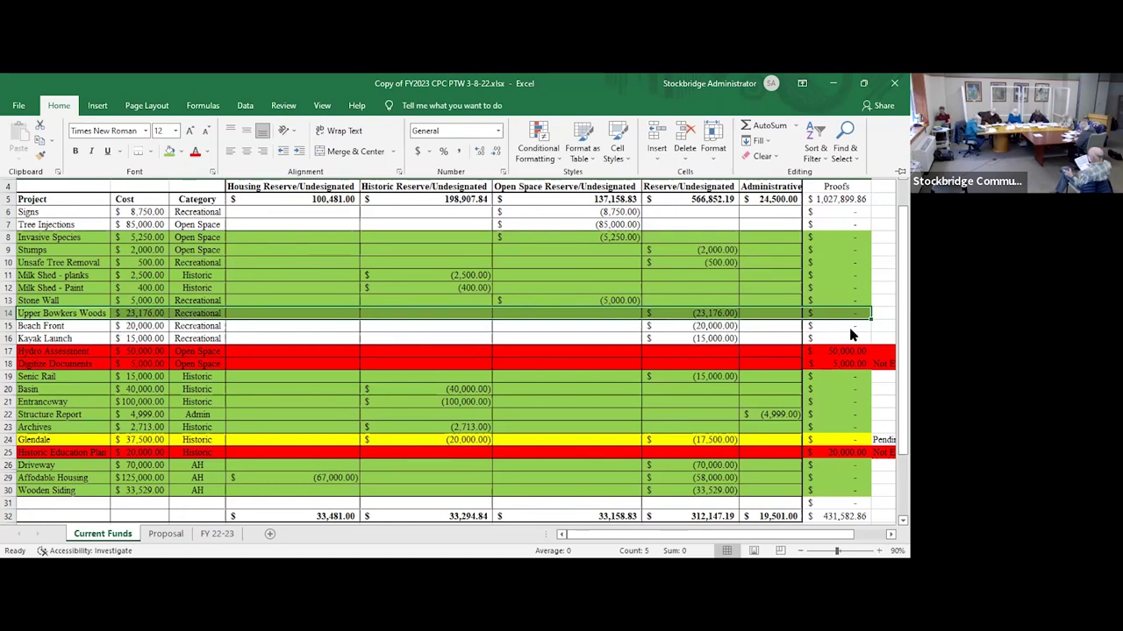
- Fill the Kayak Launch row, A16:I16, with light green
{"action": "key", "text": "Escape"}
{"action": "left_click_drag", "start_coordinate": [836, 339], "coordinate": [56, 339]}
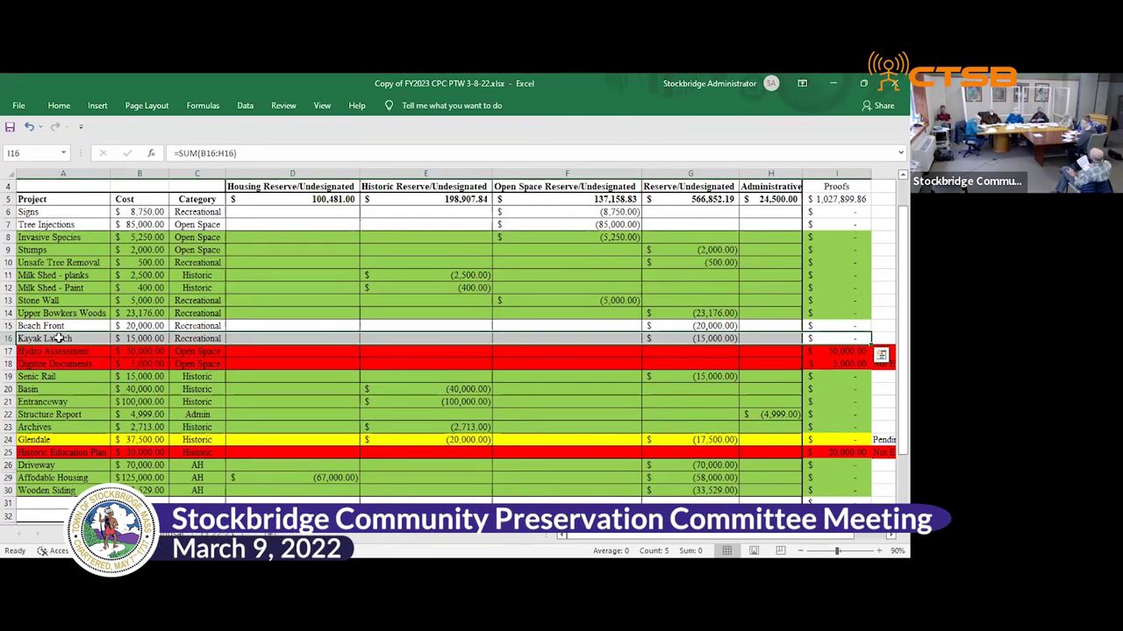
{"action": "left_click", "coordinate": [59, 105]}
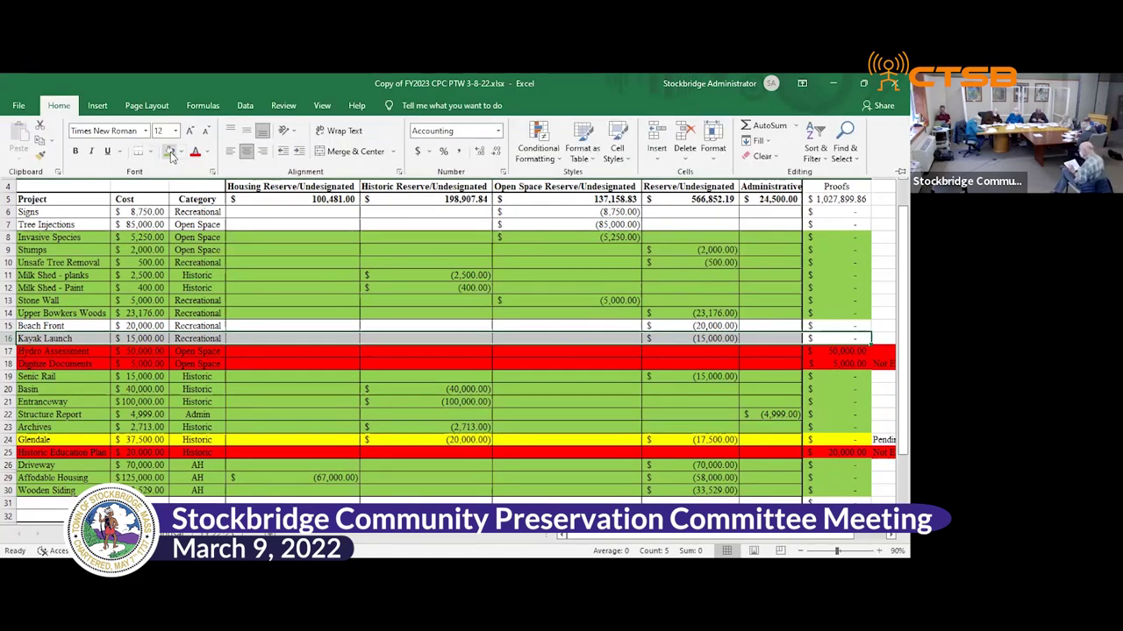
{"action": "left_click", "coordinate": [170, 151]}
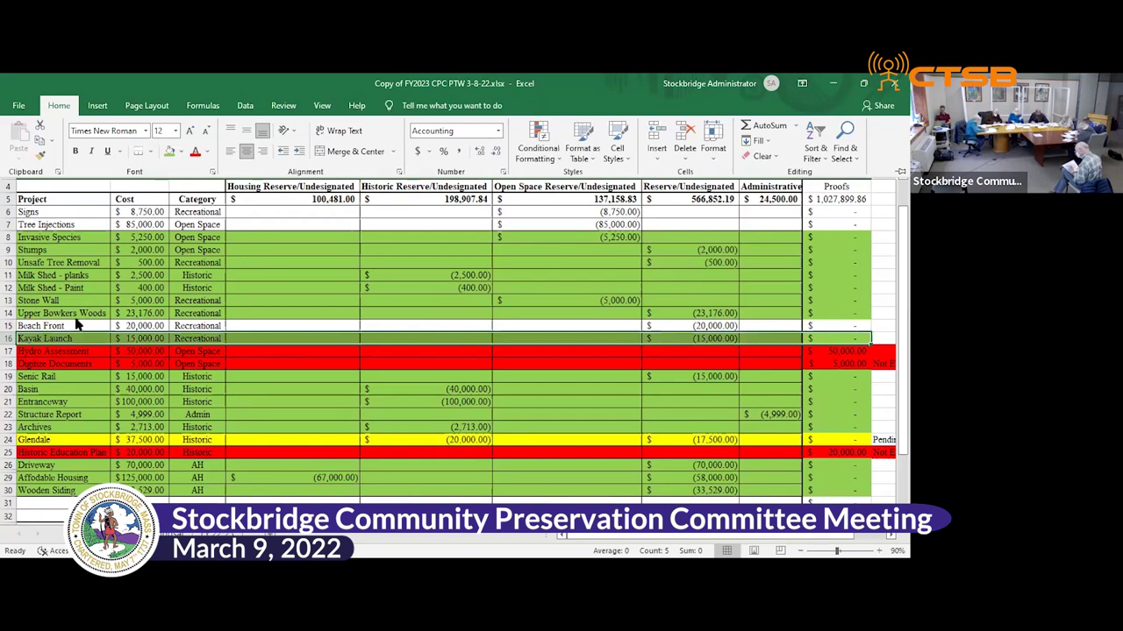
- Fill the Beach Front row, A15:I15, with light green
{"action": "left_click", "coordinate": [70, 327]}
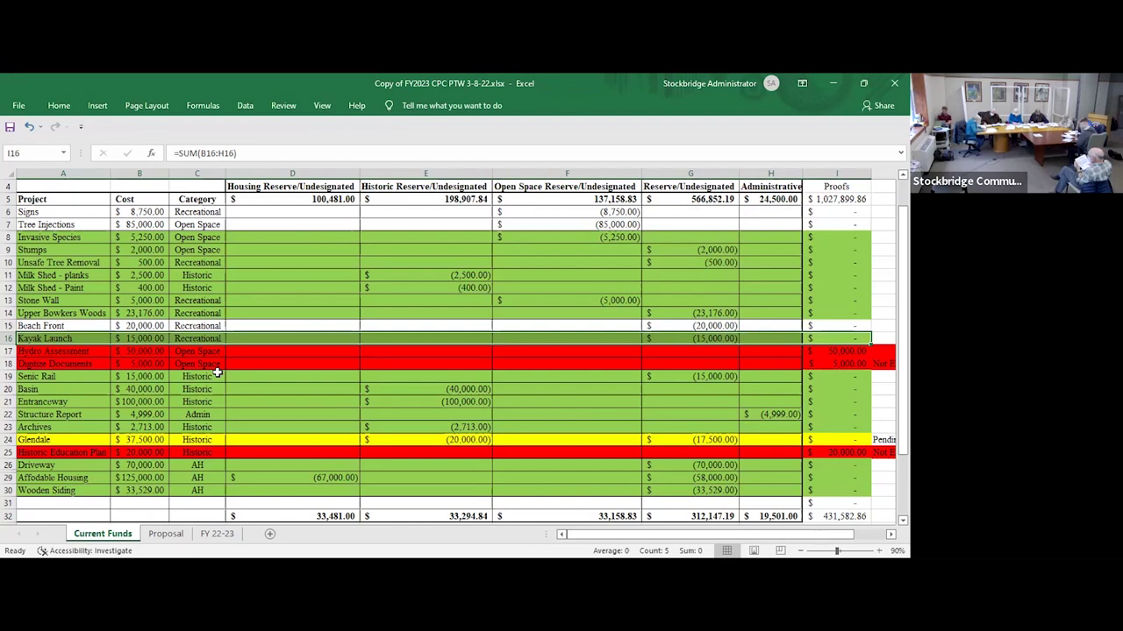
{"action": "left_click_drag", "start_coordinate": [83, 326], "coordinate": [822, 326]}
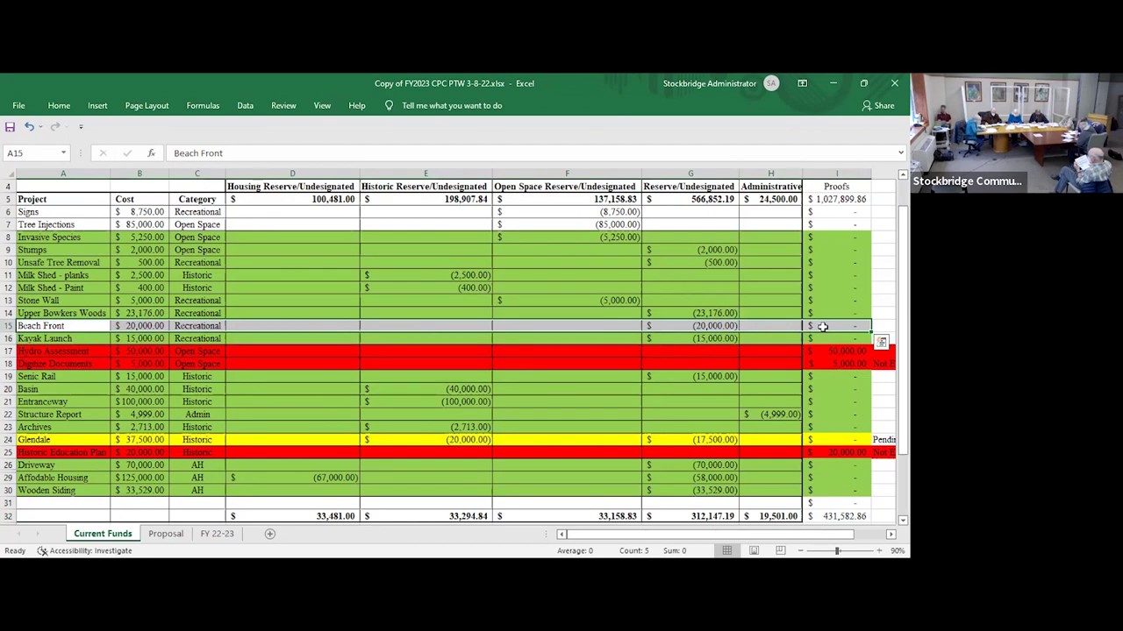
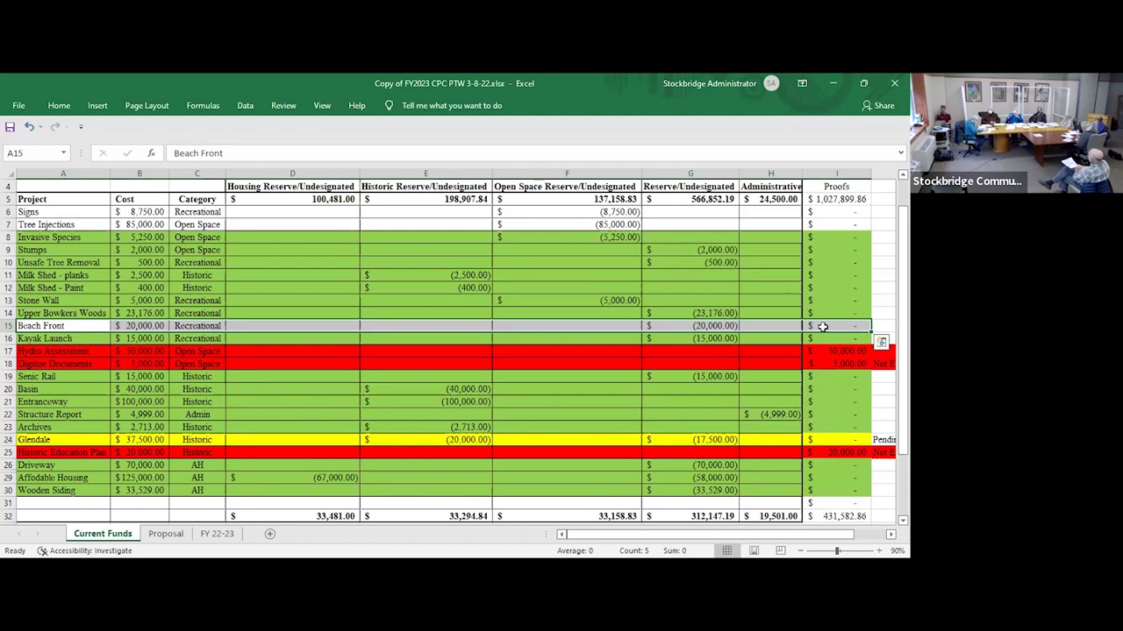
{"action": "left_click", "coordinate": [65, 107]}
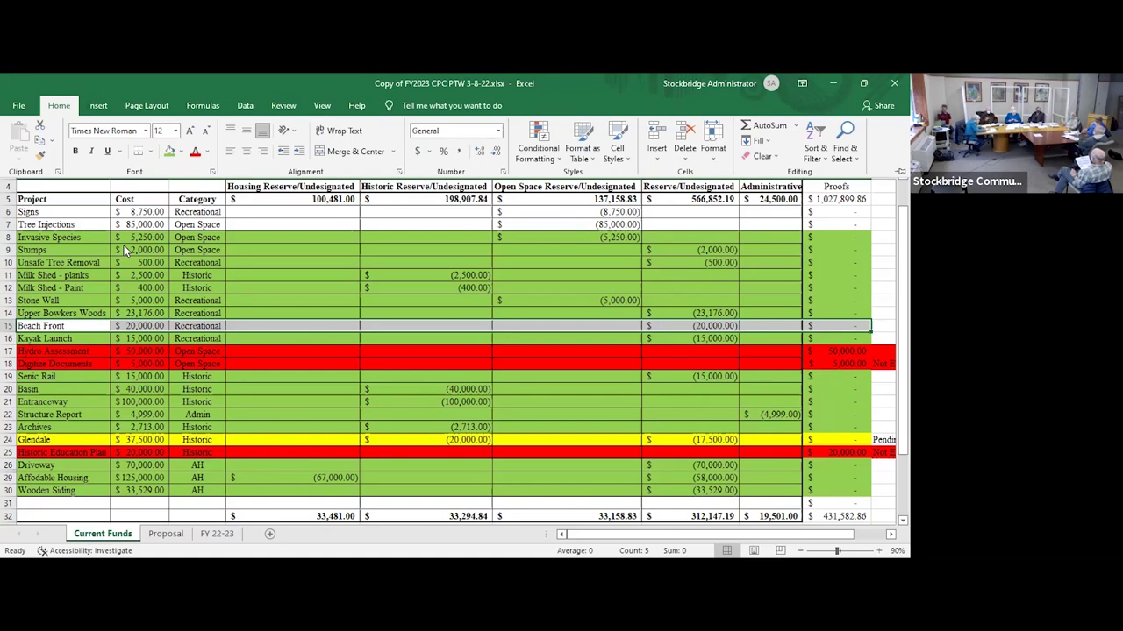
{"action": "left_click", "coordinate": [170, 152]}
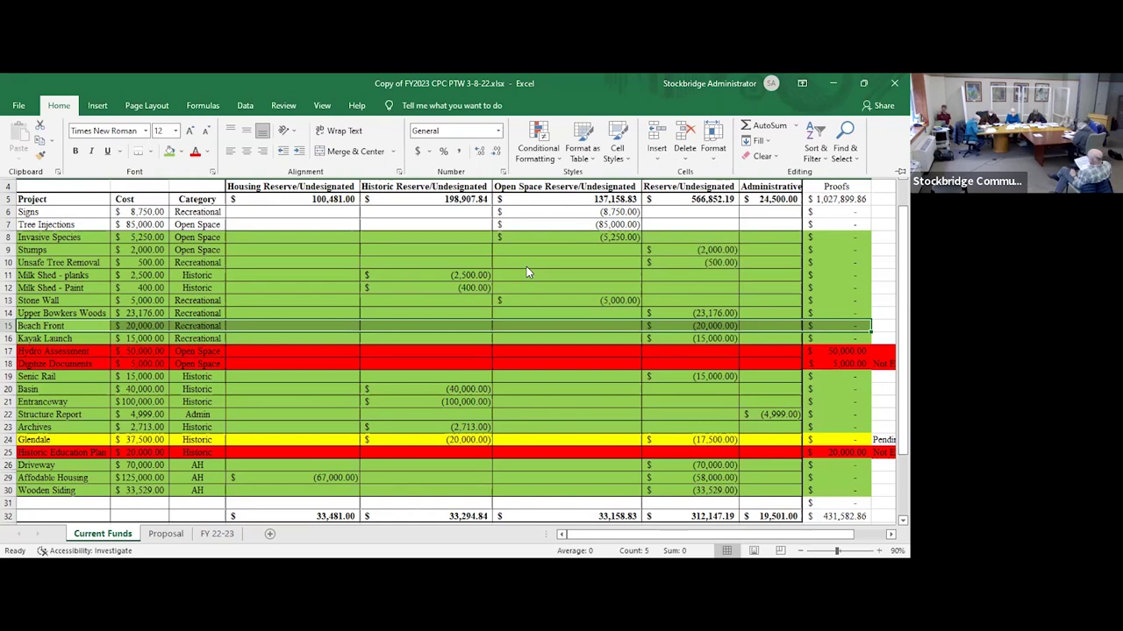
{"action": "left_click", "coordinate": [527, 266]}
{"action": "left_click", "coordinate": [528, 263]}
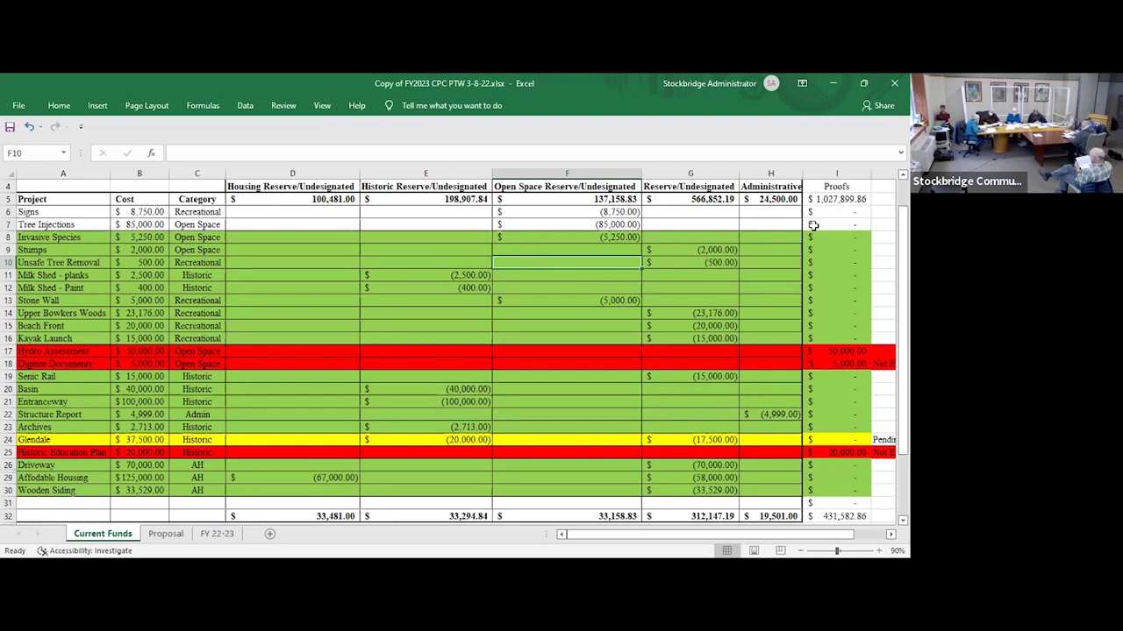
- Fill the Tree Injections row, A7:I7, with light green
{"action": "left_click_drag", "start_coordinate": [813, 225], "coordinate": [79, 228]}
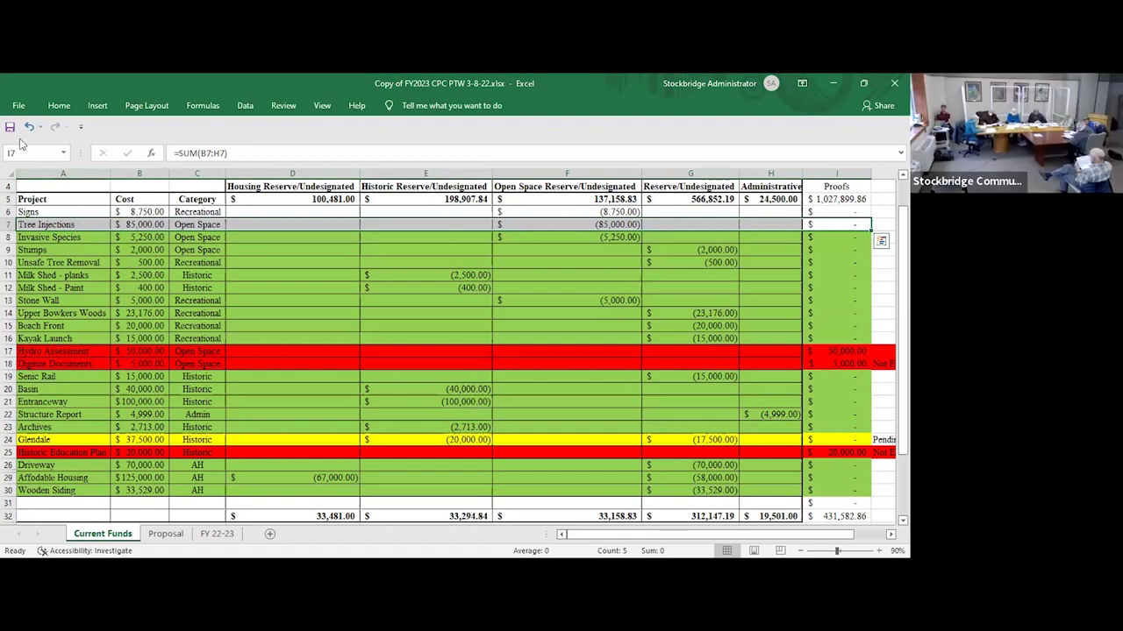
{"action": "left_click", "coordinate": [58, 107]}
{"action": "left_click", "coordinate": [169, 151]}
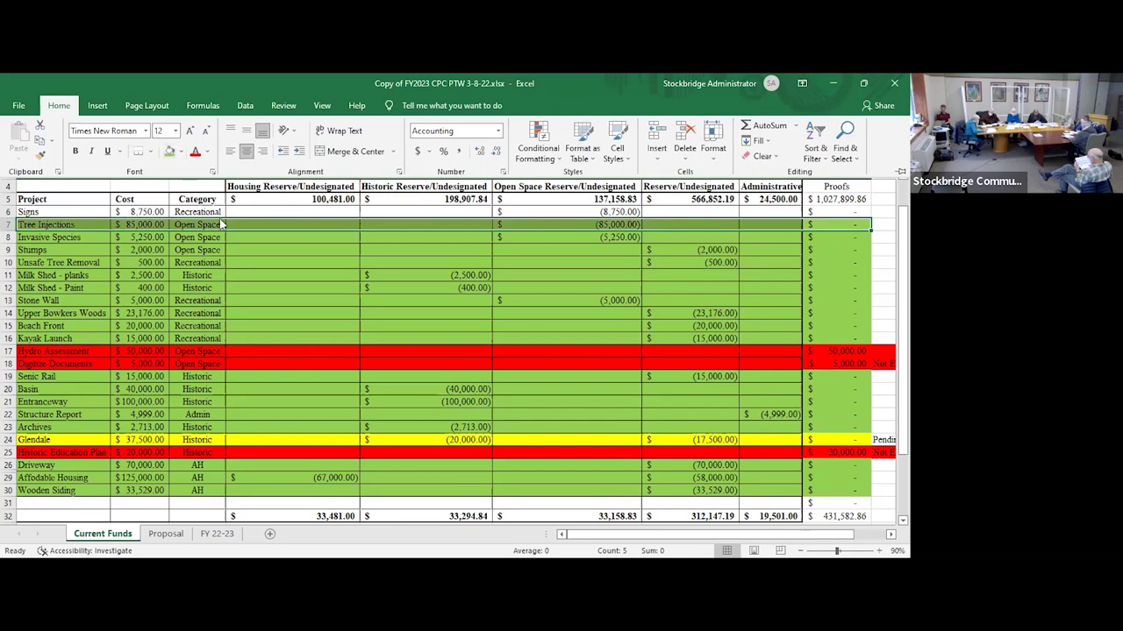
{"action": "left_click", "coordinate": [243, 262]}
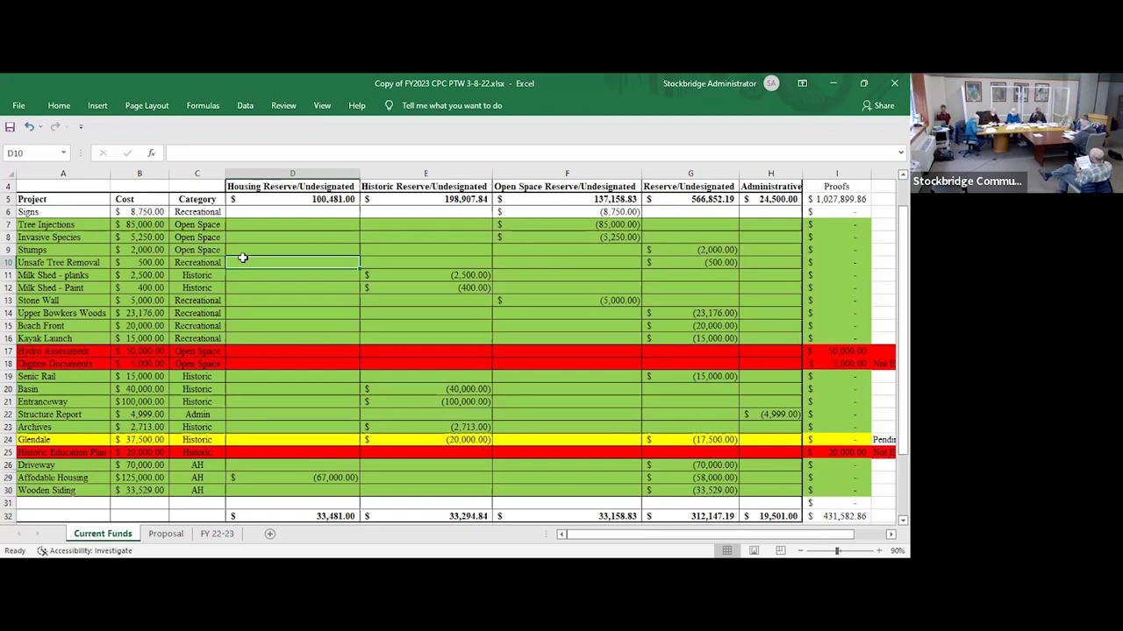
- Clear the Signs project's Open Space allocation in F6 and fill the Signs row, A6:I6, with red
{"action": "left_click", "coordinate": [572, 211]}
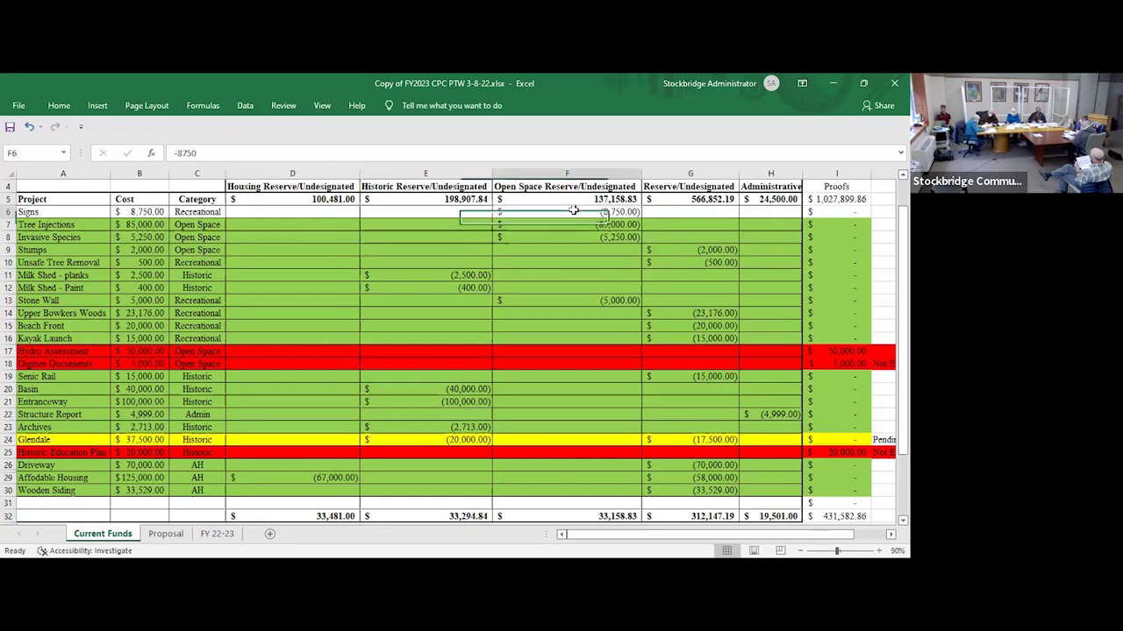
{"action": "key", "text": "Delete"}
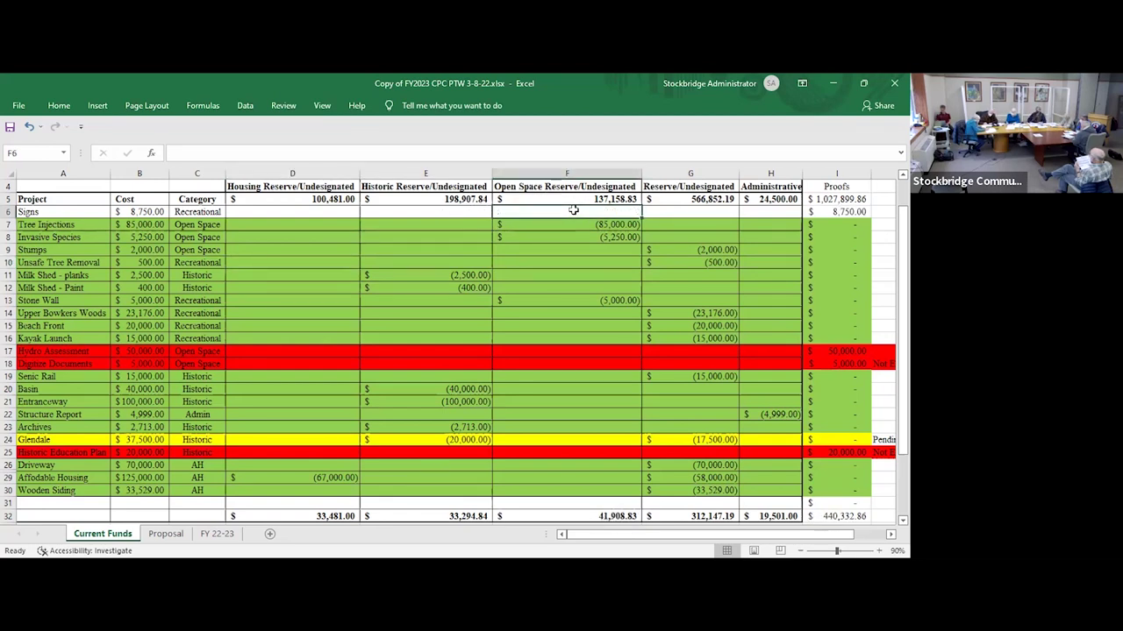
{"action": "left_click_drag", "start_coordinate": [825, 211], "coordinate": [69, 208]}
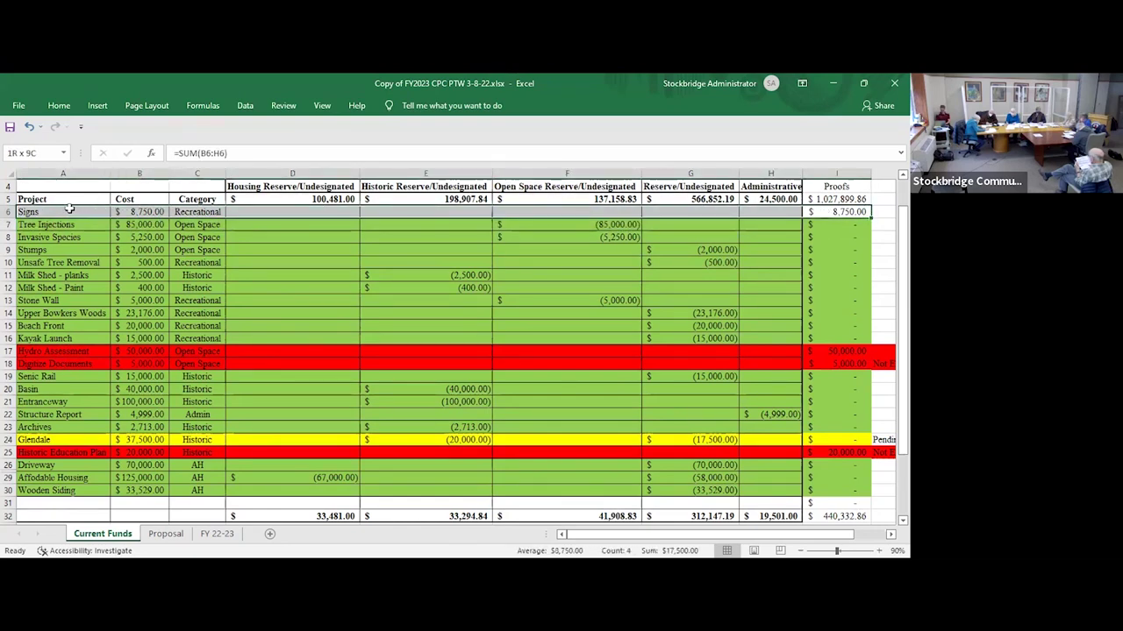
{"action": "left_click", "coordinate": [59, 106]}
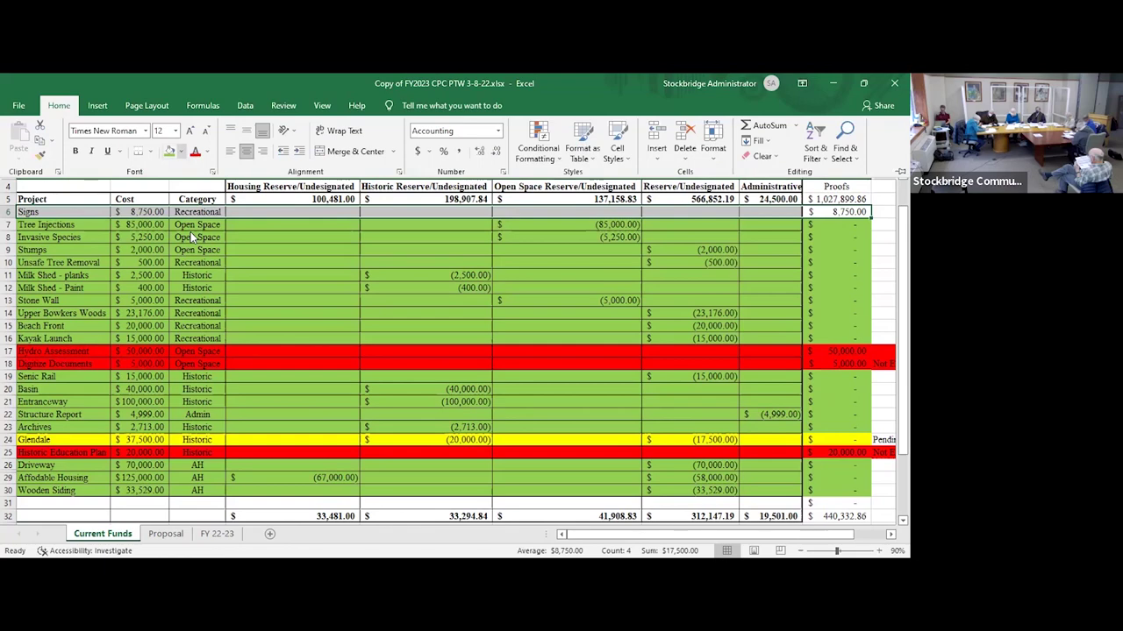
{"action": "left_click", "coordinate": [183, 152]}
{"action": "left_click", "coordinate": [184, 252]}
{"action": "left_click", "coordinate": [266, 342]}
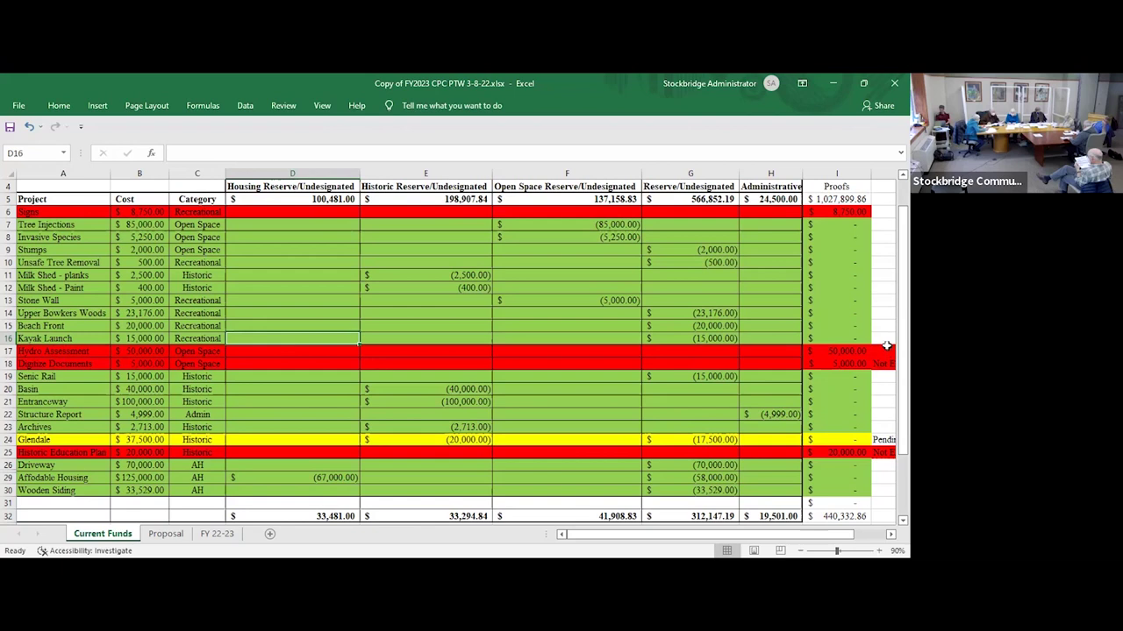
- Remove the fill color from the notes cells J16:J26 beside the project rows
{"action": "left_click_drag", "start_coordinate": [882, 338], "coordinate": [884, 469]}
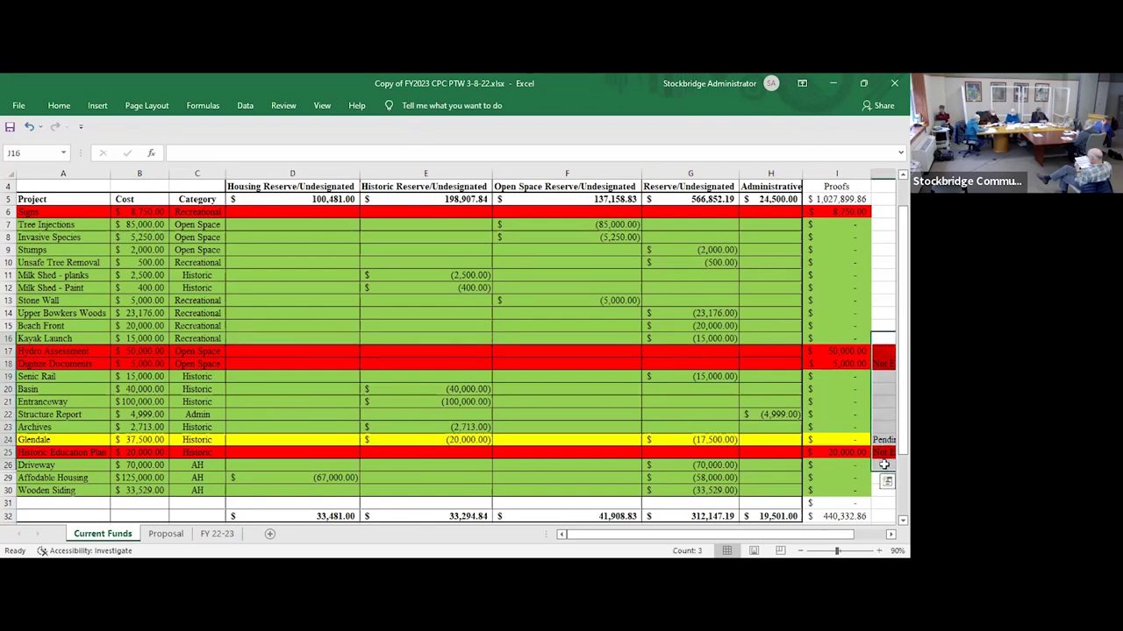
{"action": "left_click", "coordinate": [59, 106]}
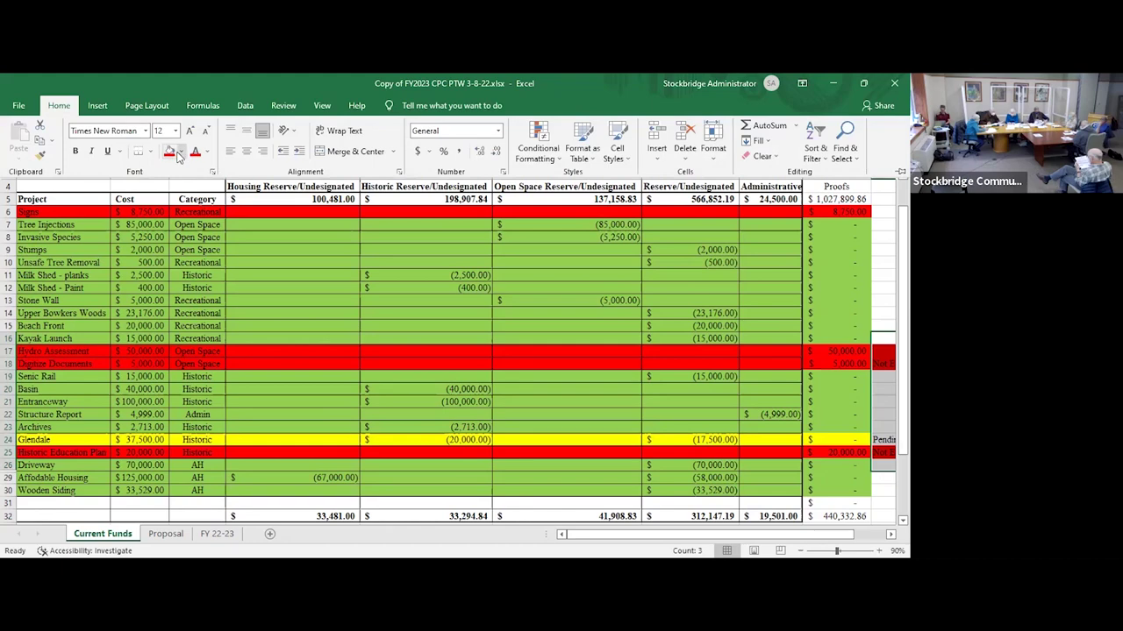
{"action": "left_click", "coordinate": [179, 153]}
{"action": "left_click", "coordinate": [197, 269]}
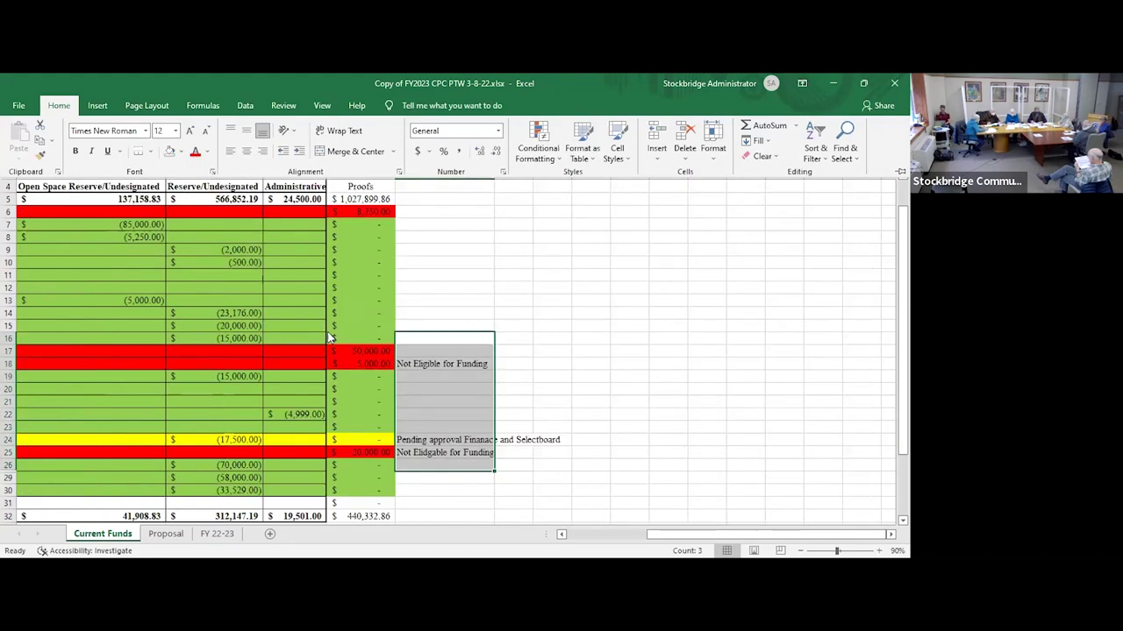
{"action": "left_click", "coordinate": [355, 389]}
{"action": "left_click", "coordinate": [355, 388]}
{"action": "key", "text": "Left"}
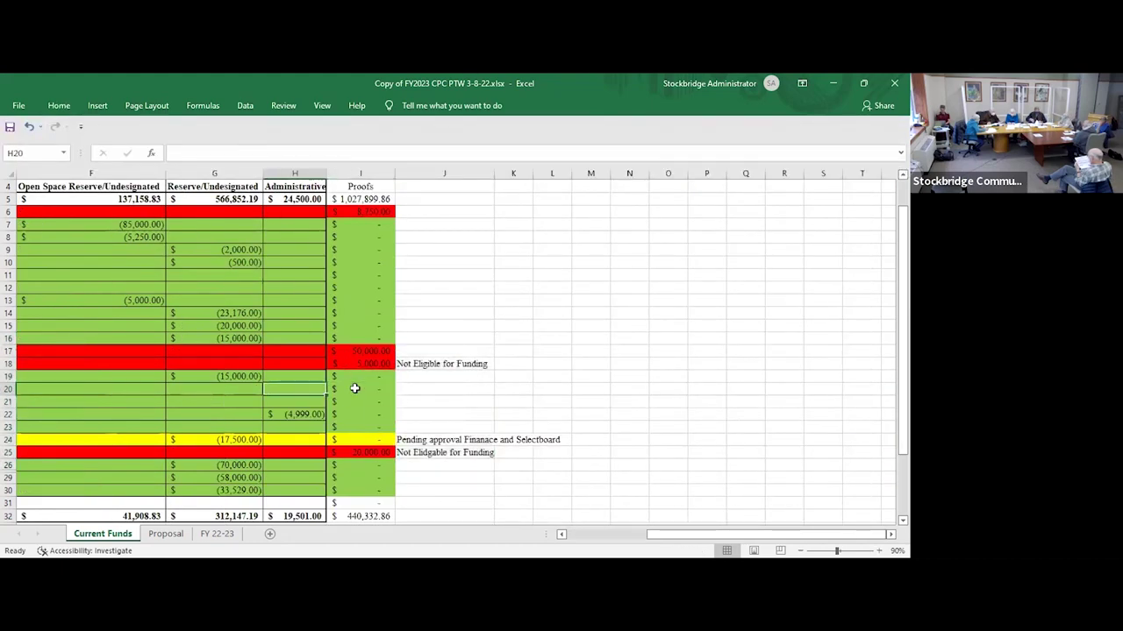
- Review the color-coded project list from the Basin row down past the totals row and back up to Signs in A6
{"action": "key", "text": "Home"}
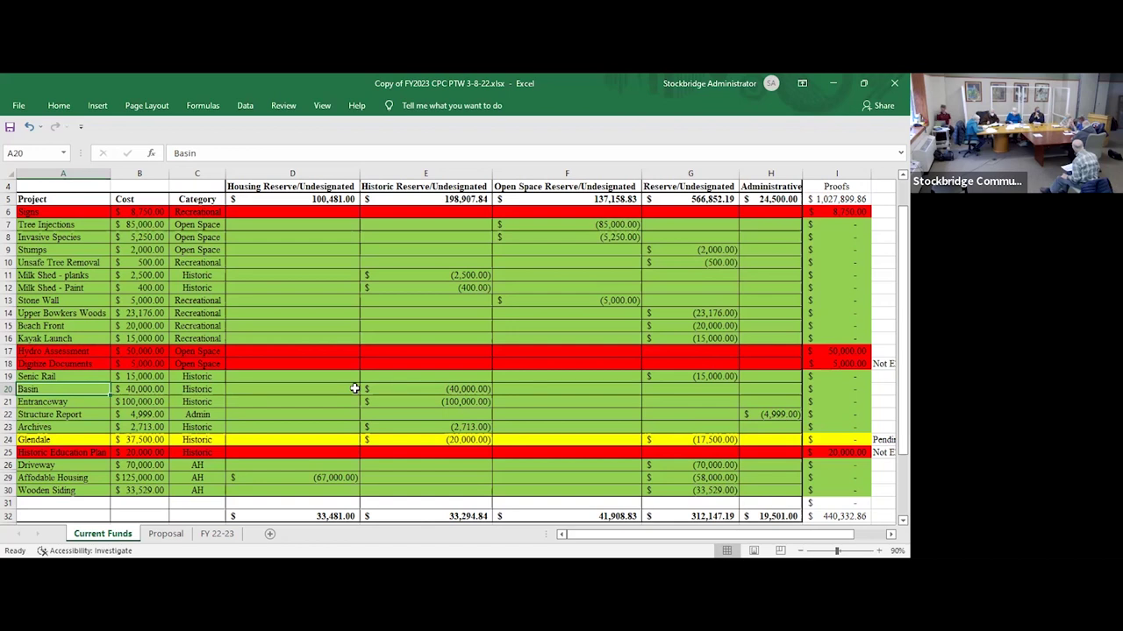
{"action": "key", "text": "Down"}
{"action": "key", "text": "Down"}
{"action": "key", "text": "Down"}
{"action": "key", "text": "Down"}
{"action": "key", "text": "Down"}
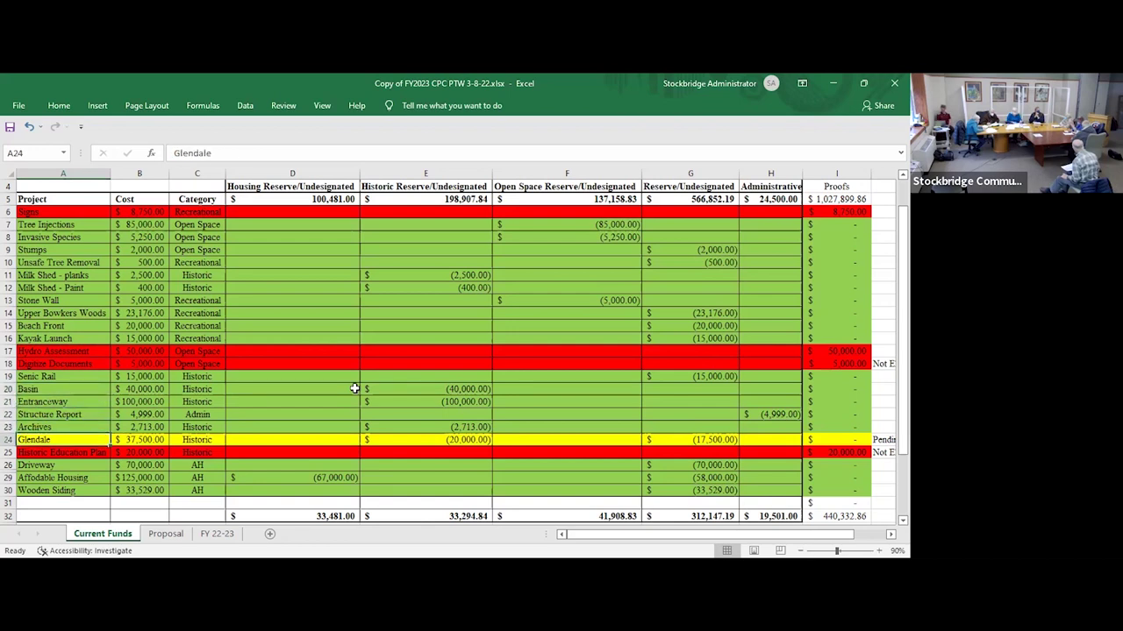
{"action": "key", "text": "Down"}
{"action": "key", "text": "Down"}
{"action": "key", "text": "Down"}
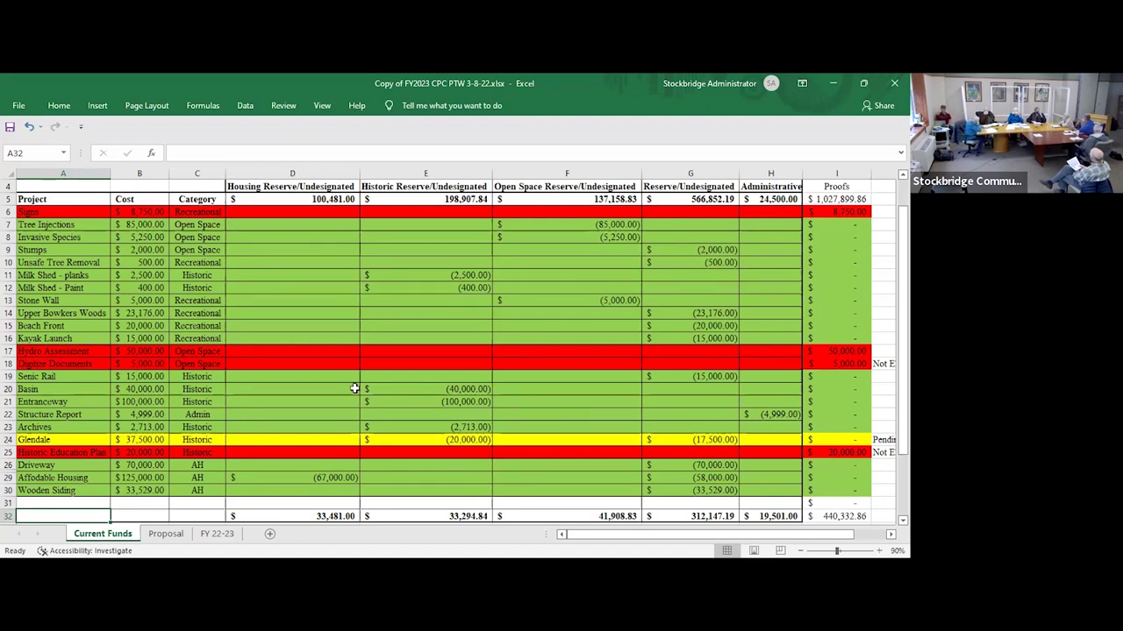
{"action": "key", "text": "Down"}
{"action": "key", "text": "Up"}
{"action": "key", "text": "Up"}
{"action": "key", "text": "Up"}
{"action": "key", "text": "Up"}
{"action": "key", "text": "Up"}
{"action": "key", "text": "Up"}
{"action": "key", "text": "Up"}
{"action": "key", "text": "Up"}
{"action": "key", "text": "Up"}
{"action": "key", "text": "Up"}
{"action": "key", "text": "Up"}
{"action": "key", "text": "Up"}
{"action": "key", "text": "Up"}
{"action": "key", "text": "Up"}
{"action": "key", "text": "Up"}
{"action": "key", "text": "Up"}
{"action": "key", "text": "Up"}
{"action": "key", "text": "Up"}
{"action": "key", "text": "Up"}
{"action": "key", "text": "Up"}
{"action": "key", "text": "Up"}
{"action": "key", "text": "Up"}
{"action": "key", "text": "Up"}
{"action": "key", "text": "Up"}
{"action": "key", "text": "Up"}
{"action": "key", "text": "Up"}
{"action": "key", "text": "Up"}
{"action": "key", "text": "Up"}
{"action": "key", "text": "Up"}
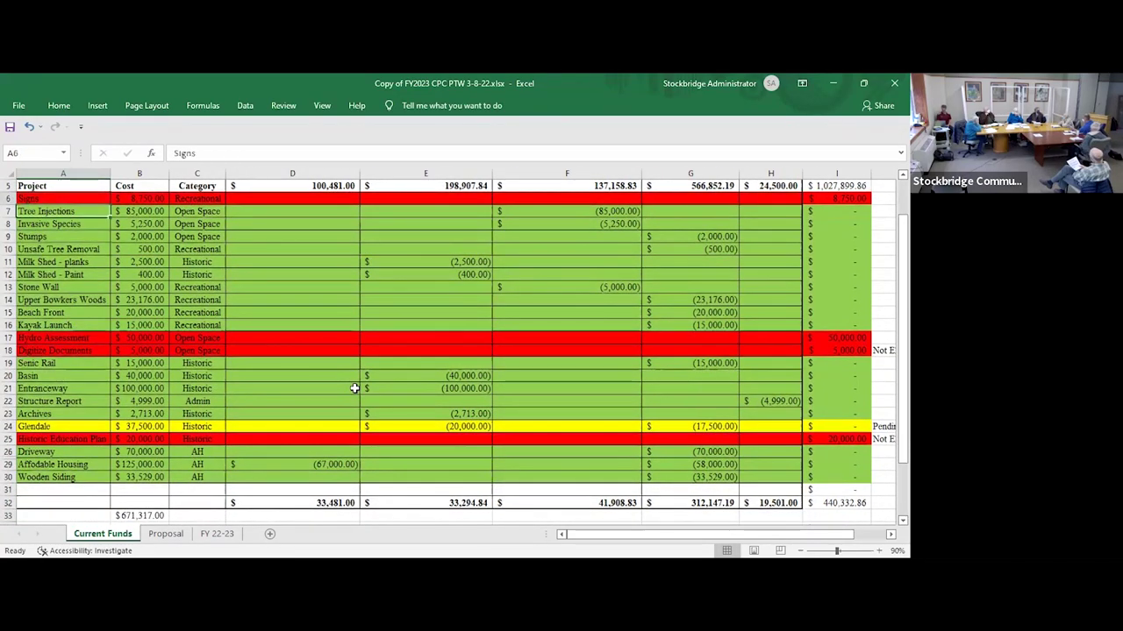